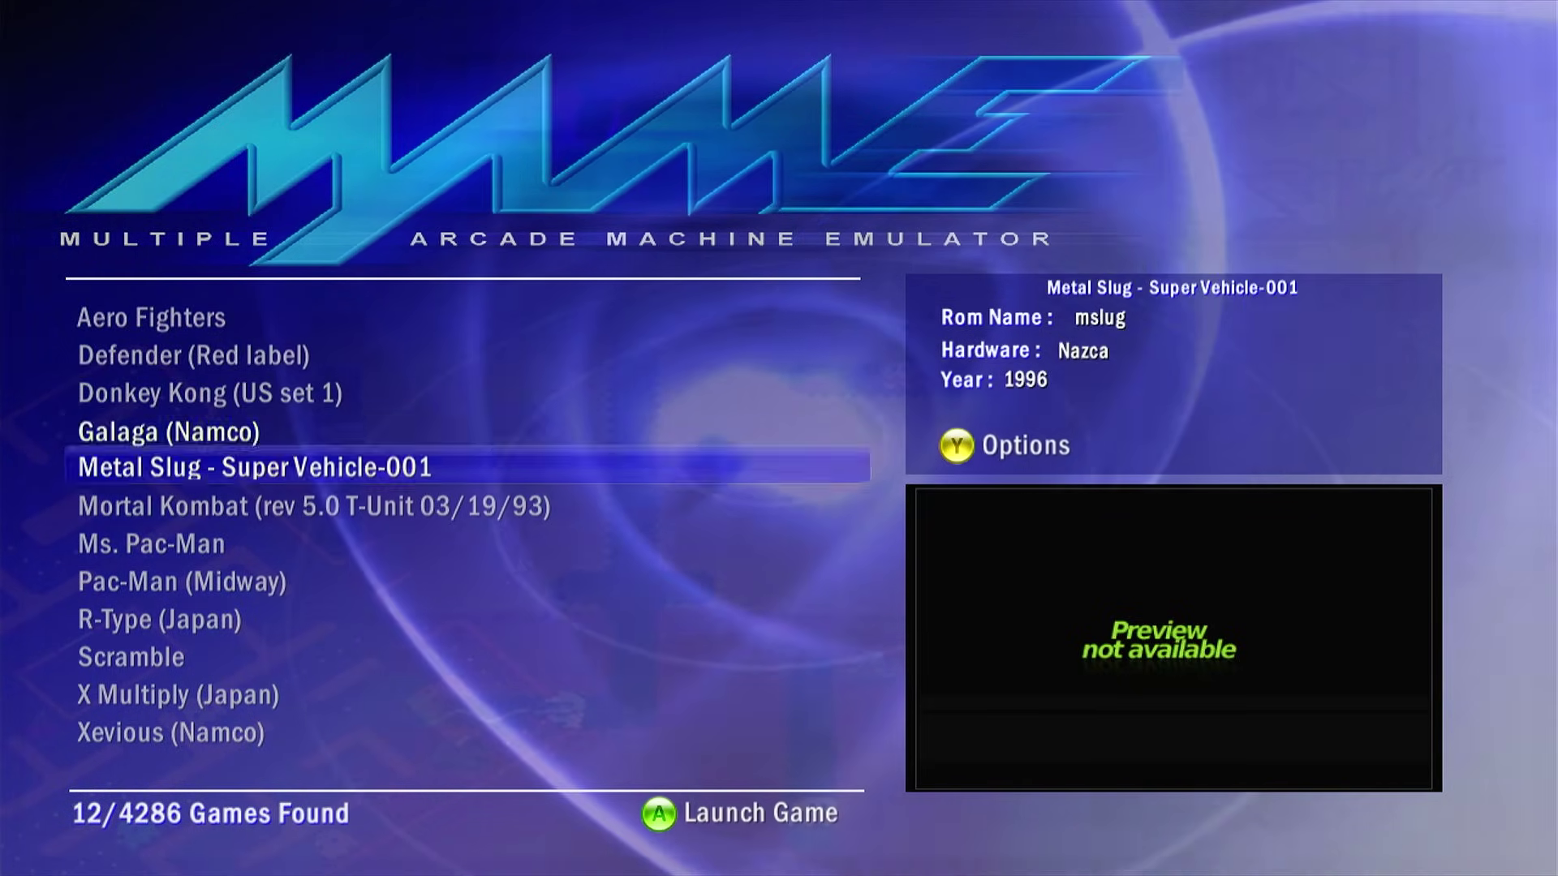
Select R-Type (Japan) in the game list and launch it.
{"action": "key", "text": "Down"}
{"action": "key", "text": "Down"}
{"action": "key", "text": "Down"}
{"action": "key", "text": "Down"}
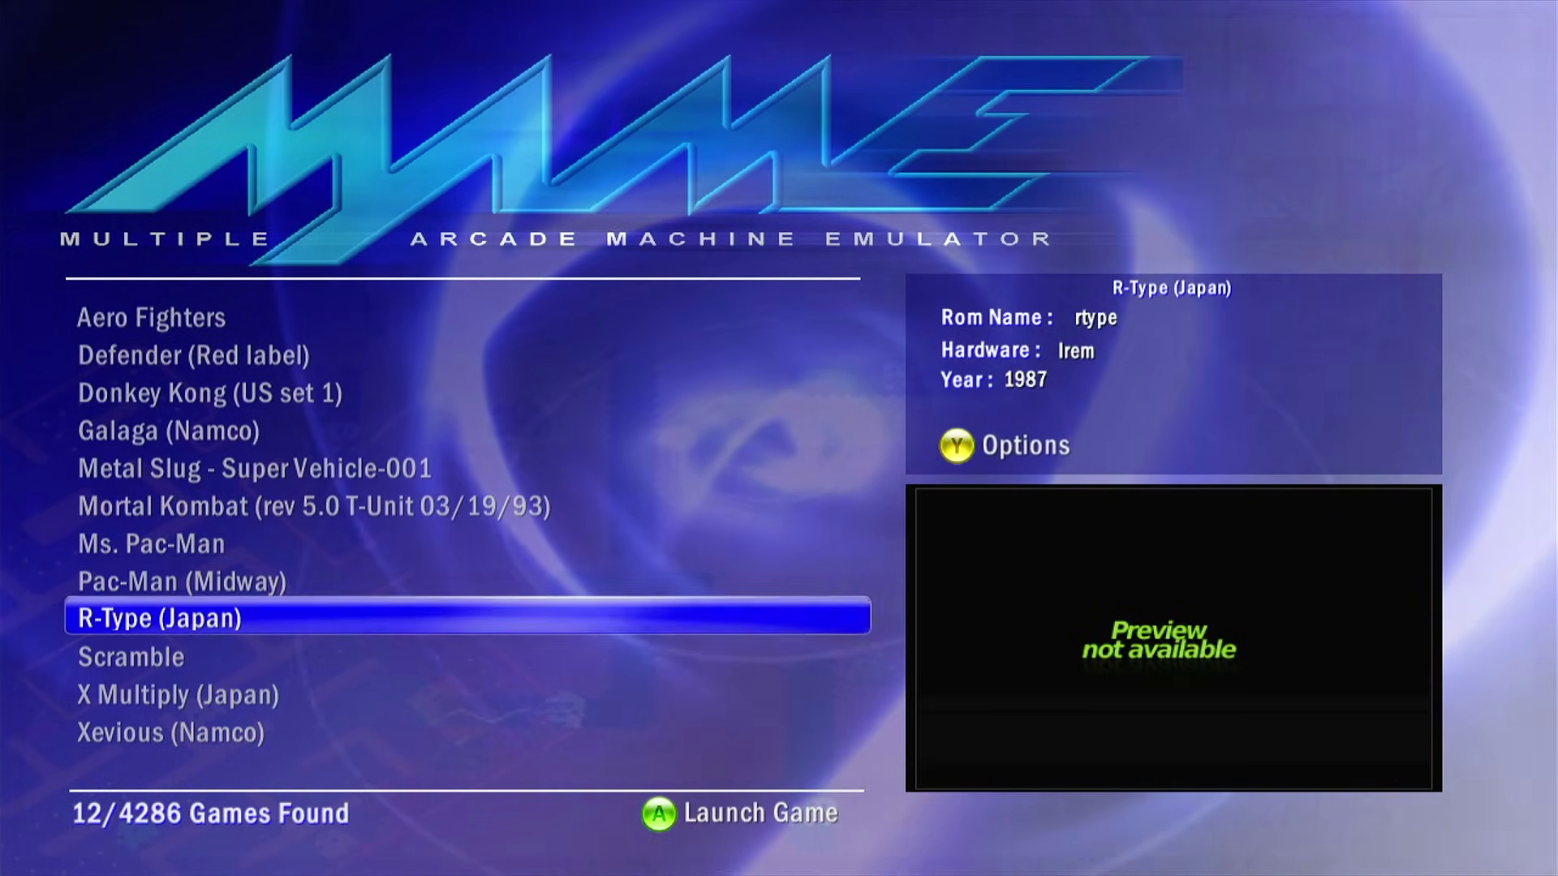
{"action": "key", "text": "Return"}
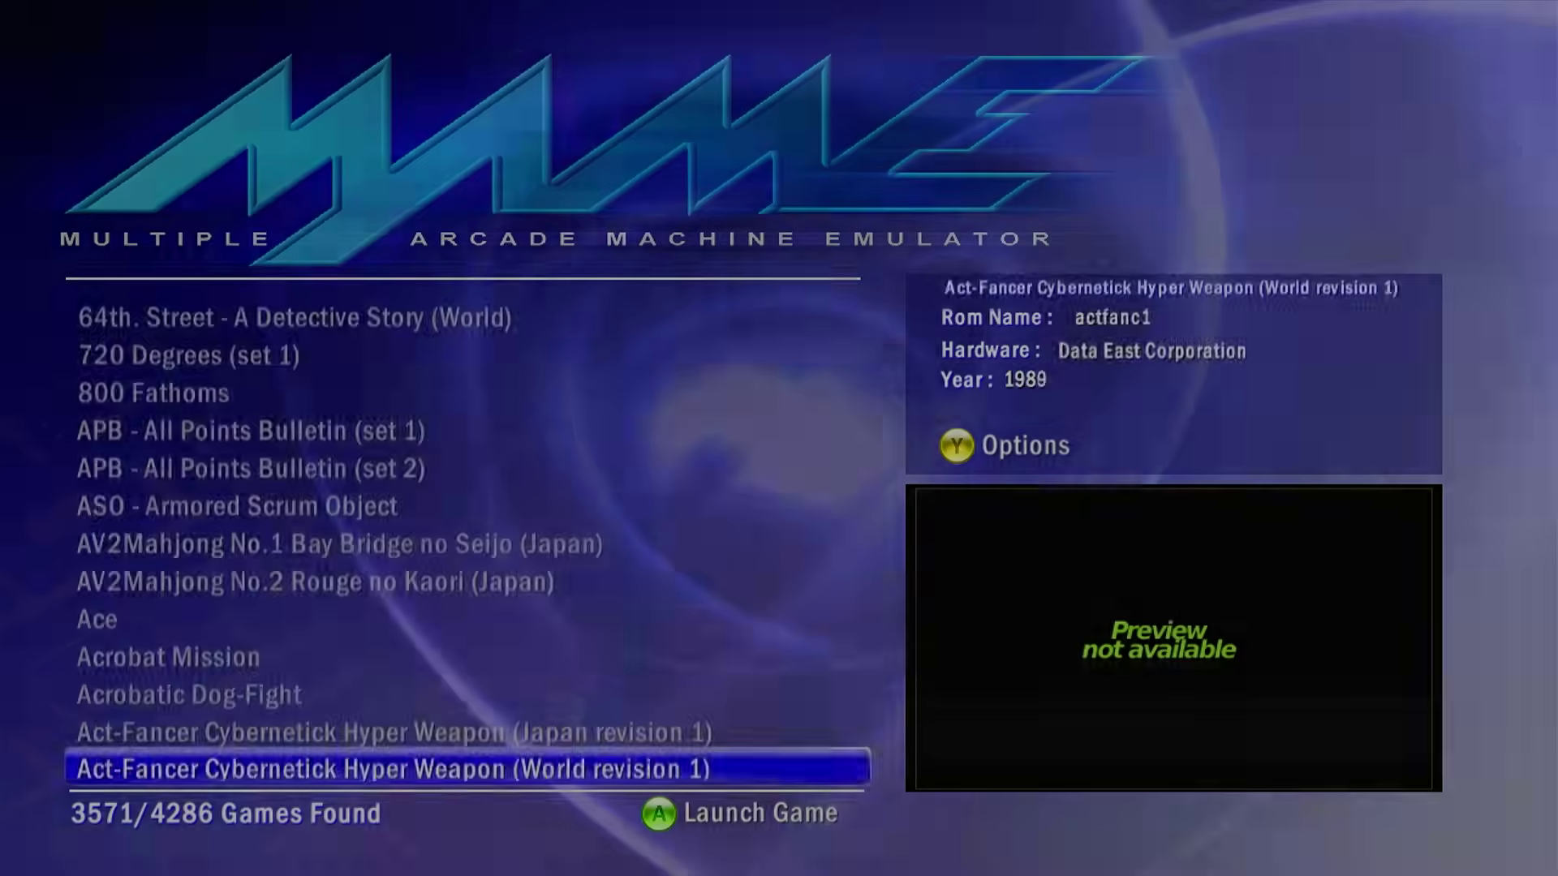
Browse the full MAME game list from the titles beginning with A to those beginning with D, and back up.
{"action": "key", "text": "Down"}
{"action": "key", "text": "Down"}
{"action": "key", "text": "Down"}
{"action": "key", "text": "Down"}
{"action": "key", "text": "Down"}
{"action": "key", "text": "Down"}
{"action": "key", "text": "Down"}
{"action": "key", "text": "Down"}
{"action": "key", "text": "Down"}
{"action": "key", "text": "Down"}
{"action": "key", "text": "Down"}
{"action": "key", "text": "Down"}
{"action": "key", "text": "Down"}
{"action": "key", "text": "Down"}
{"action": "key", "text": "Down"}
{"action": "key", "text": "Down"}
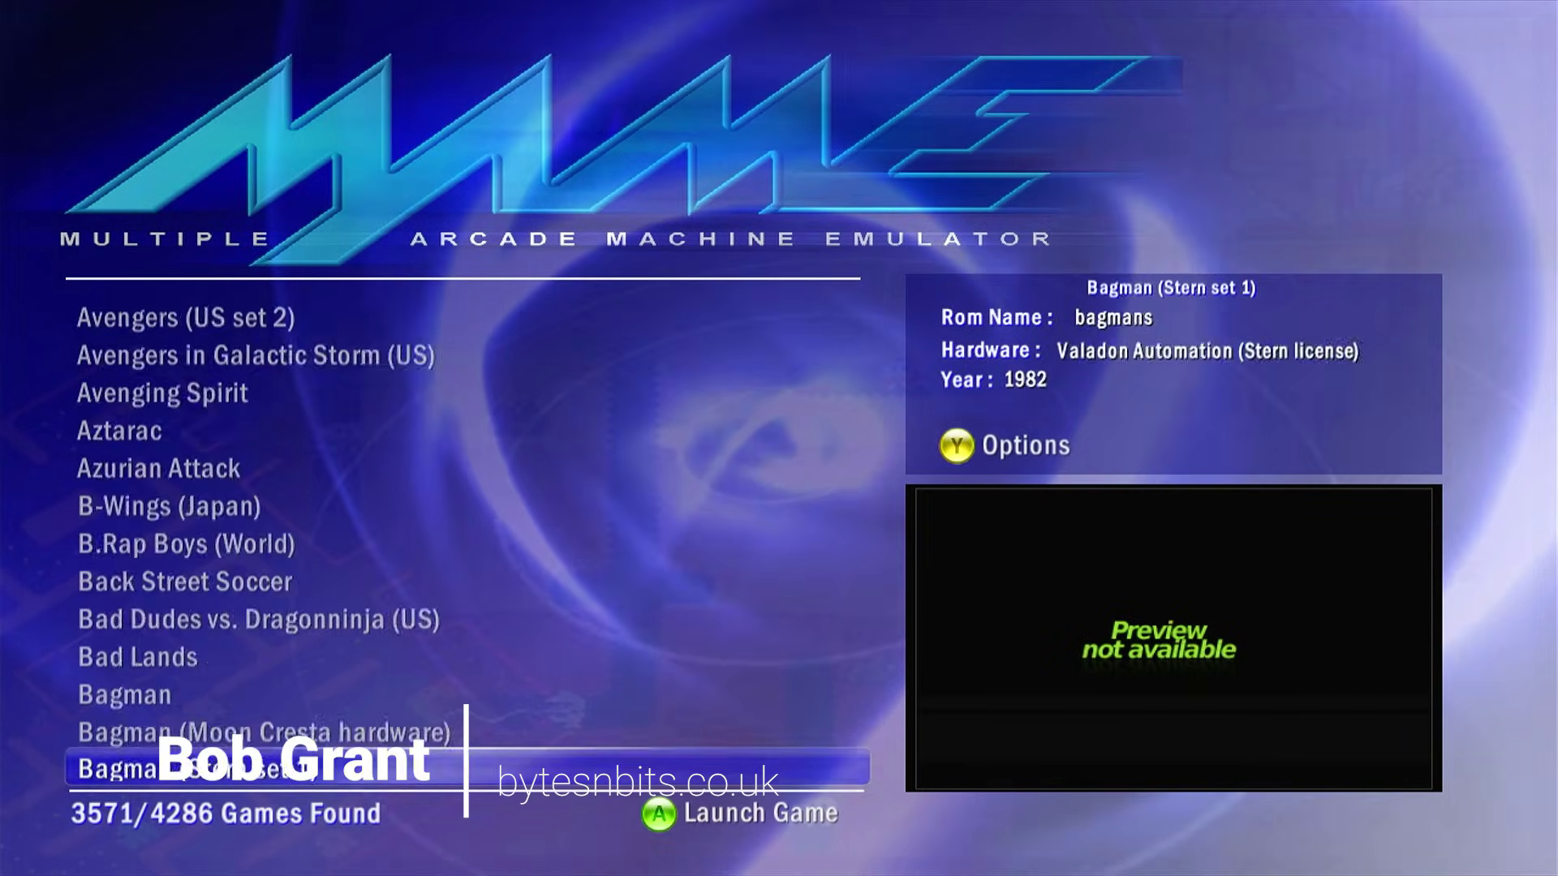
{"action": "key", "text": "Down"}
{"action": "key", "text": "Down"}
{"action": "key", "text": "Down"}
{"action": "key", "text": "Down"}
{"action": "key", "text": "Down"}
{"action": "key", "text": "Down"}
{"action": "key", "text": "Down"}
{"action": "key", "text": "Down"}
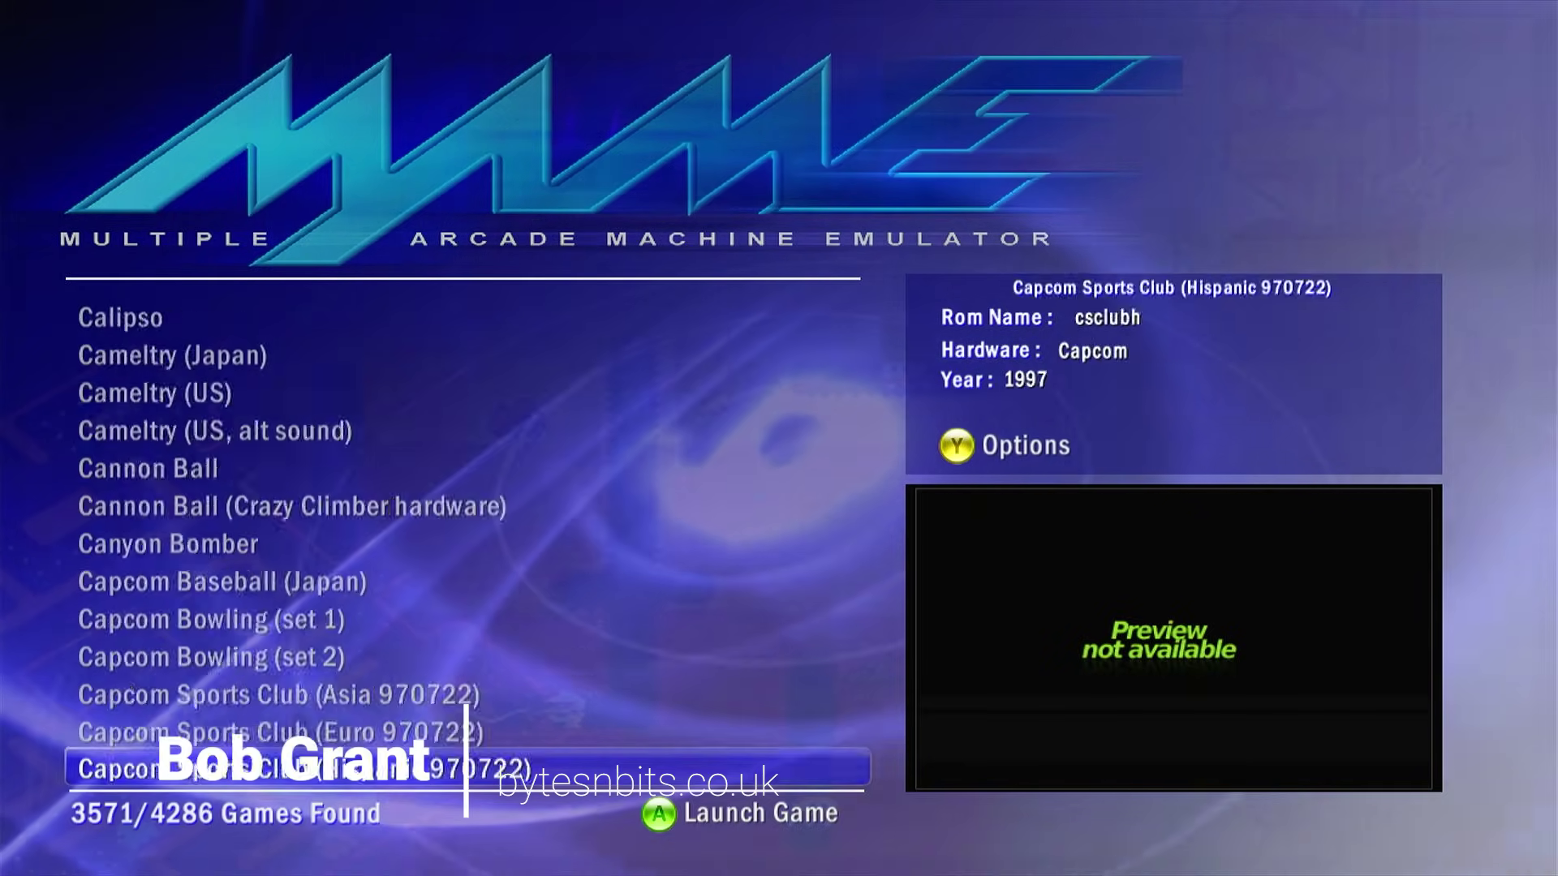
{"action": "key", "text": "Down"}
{"action": "key", "text": "Down"}
{"action": "key", "text": "Down"}
{"action": "key", "text": "Down"}
{"action": "key", "text": "Down"}
{"action": "key", "text": "Down"}
{"action": "key", "text": "Down"}
{"action": "key", "text": "Down"}
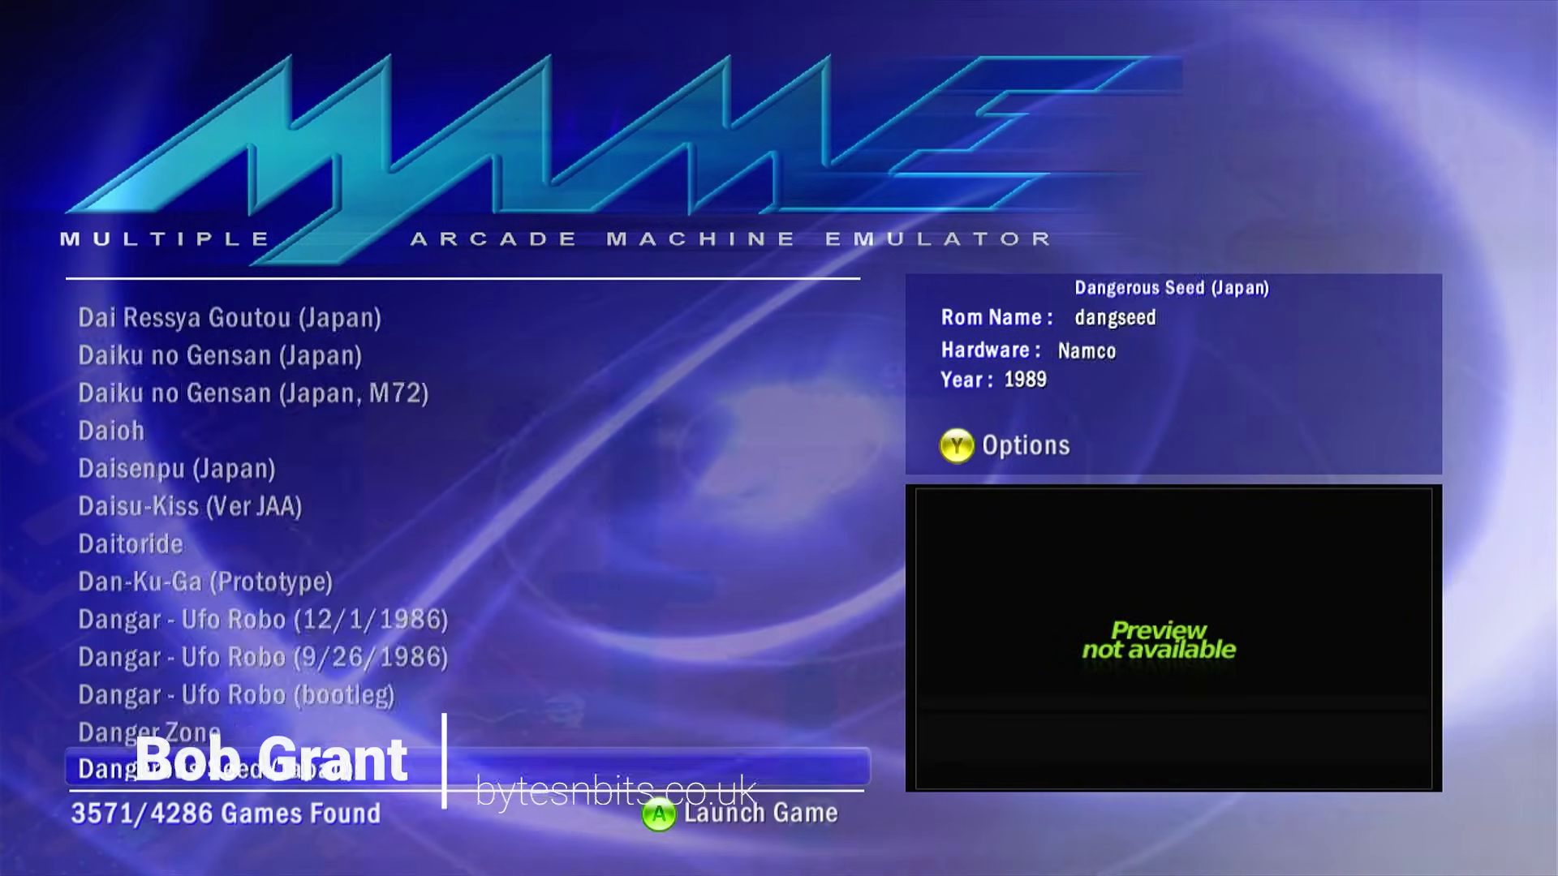
{"action": "key", "text": "Up"}
{"action": "key", "text": "Up"}
{"action": "key", "text": "Up"}
{"action": "key", "text": "Up"}
{"action": "key", "text": "Up"}
{"action": "key", "text": "Up"}
{"action": "key", "text": "Up"}
{"action": "key", "text": "Up"}
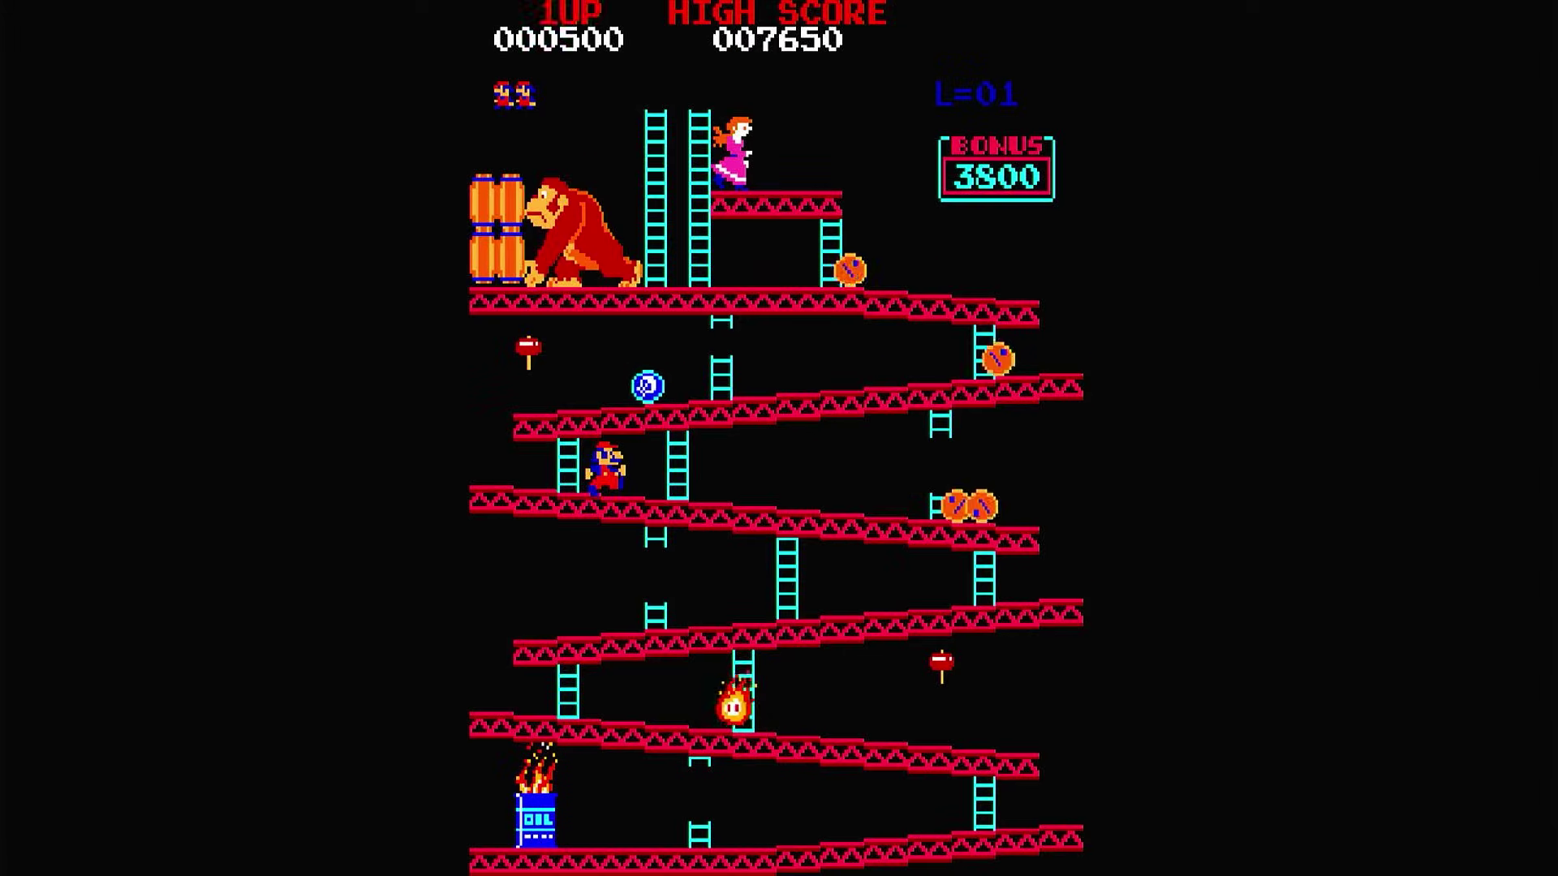
{"action": "key", "text": "Left"}
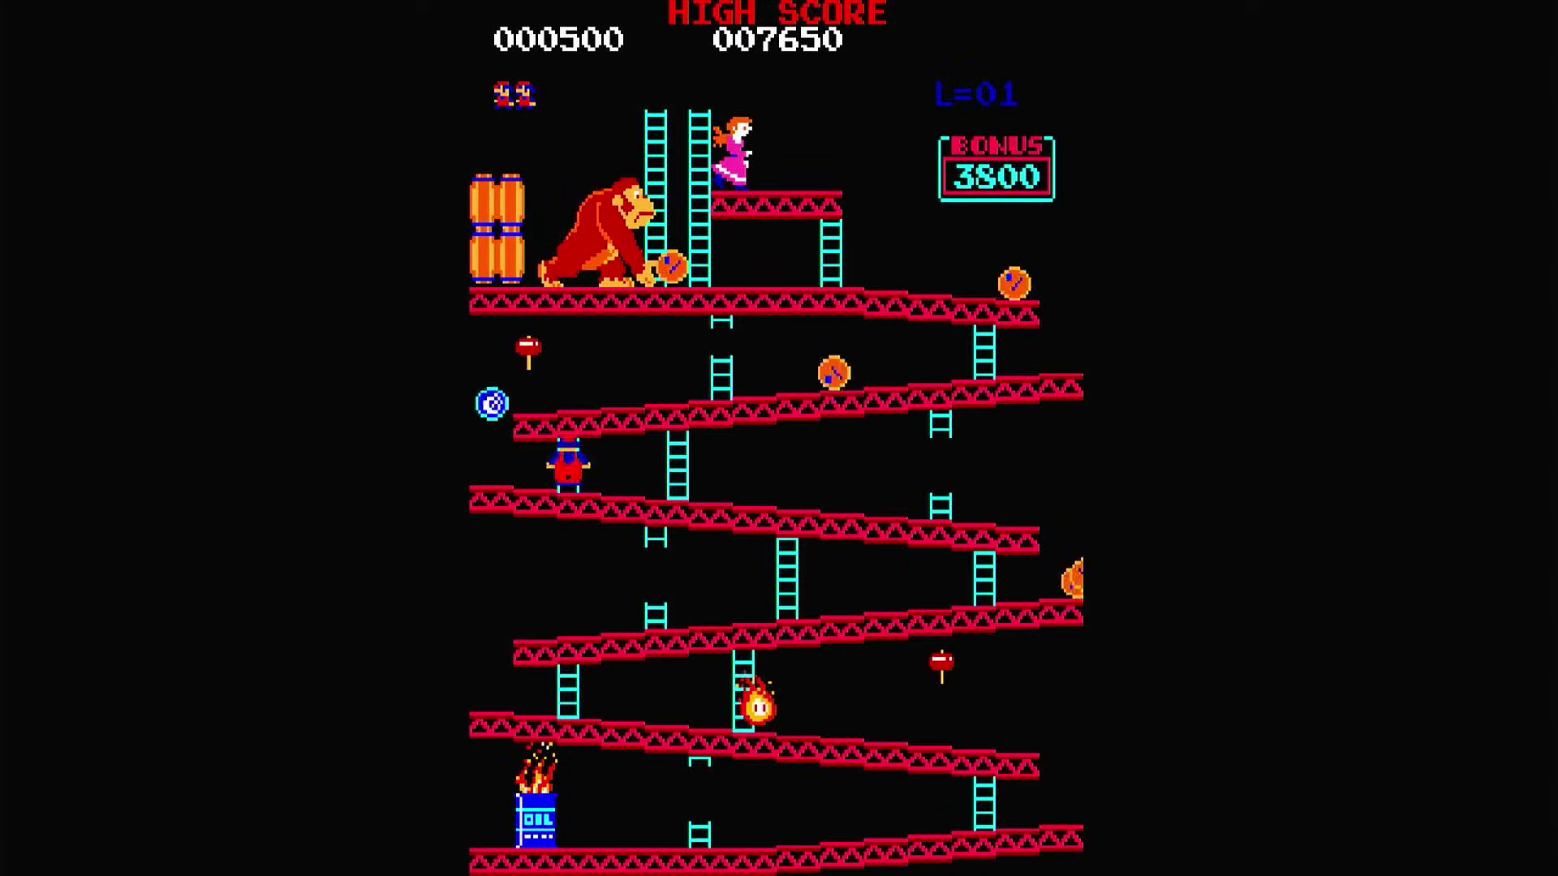
{"action": "key", "text": "Up"}
{"action": "key", "text": "ctrl"}
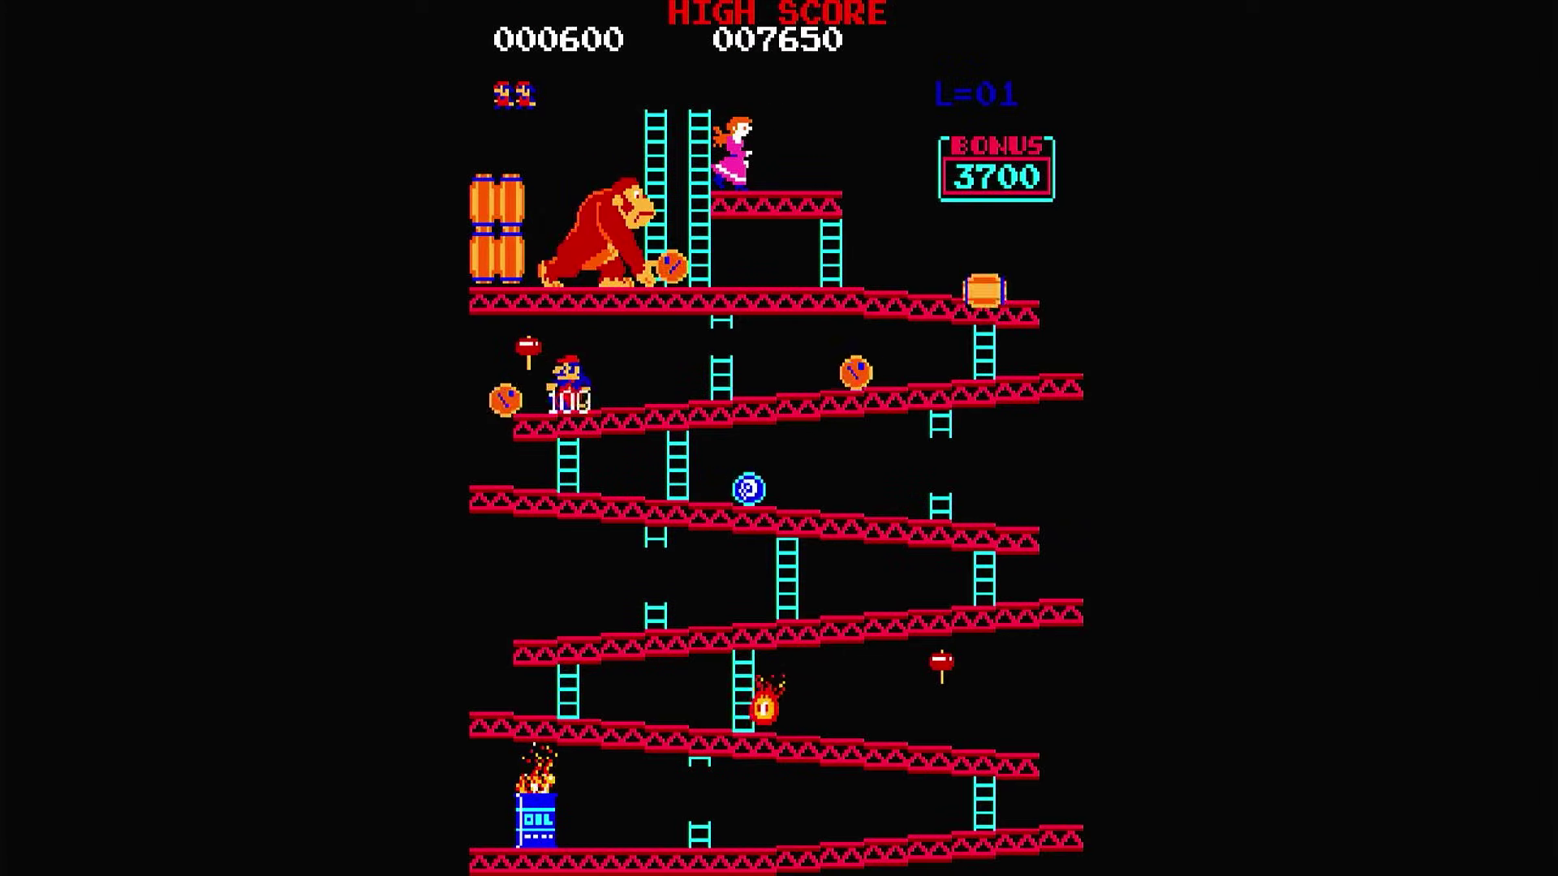
{"action": "key", "text": "ctrl"}
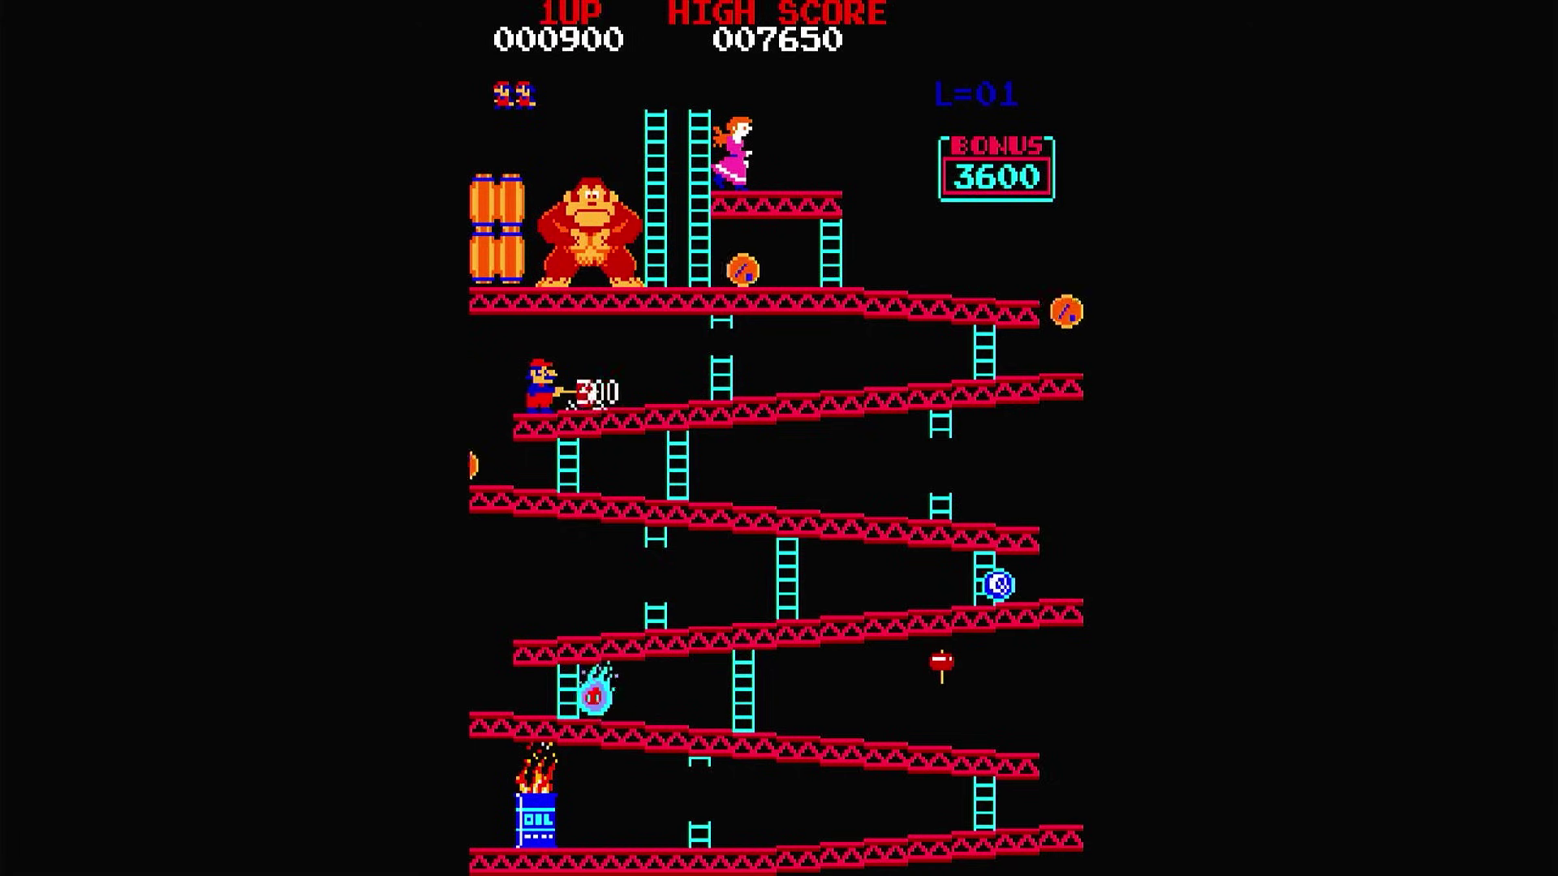
{"action": "key", "text": "Right"}
{"action": "key", "text": "Right"}
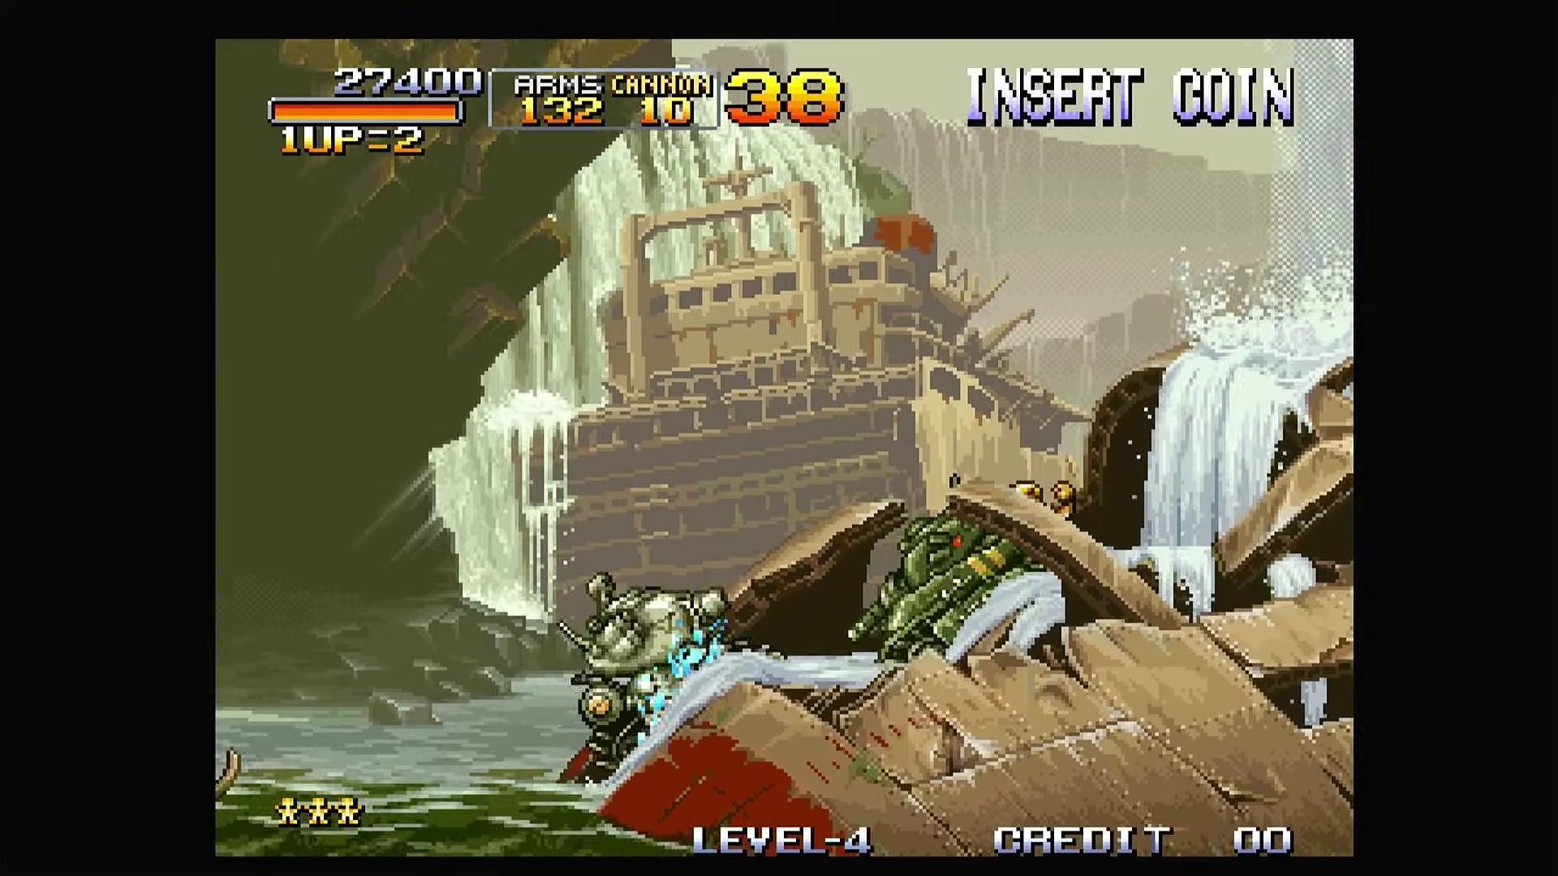
{"action": "key", "text": "Right"}
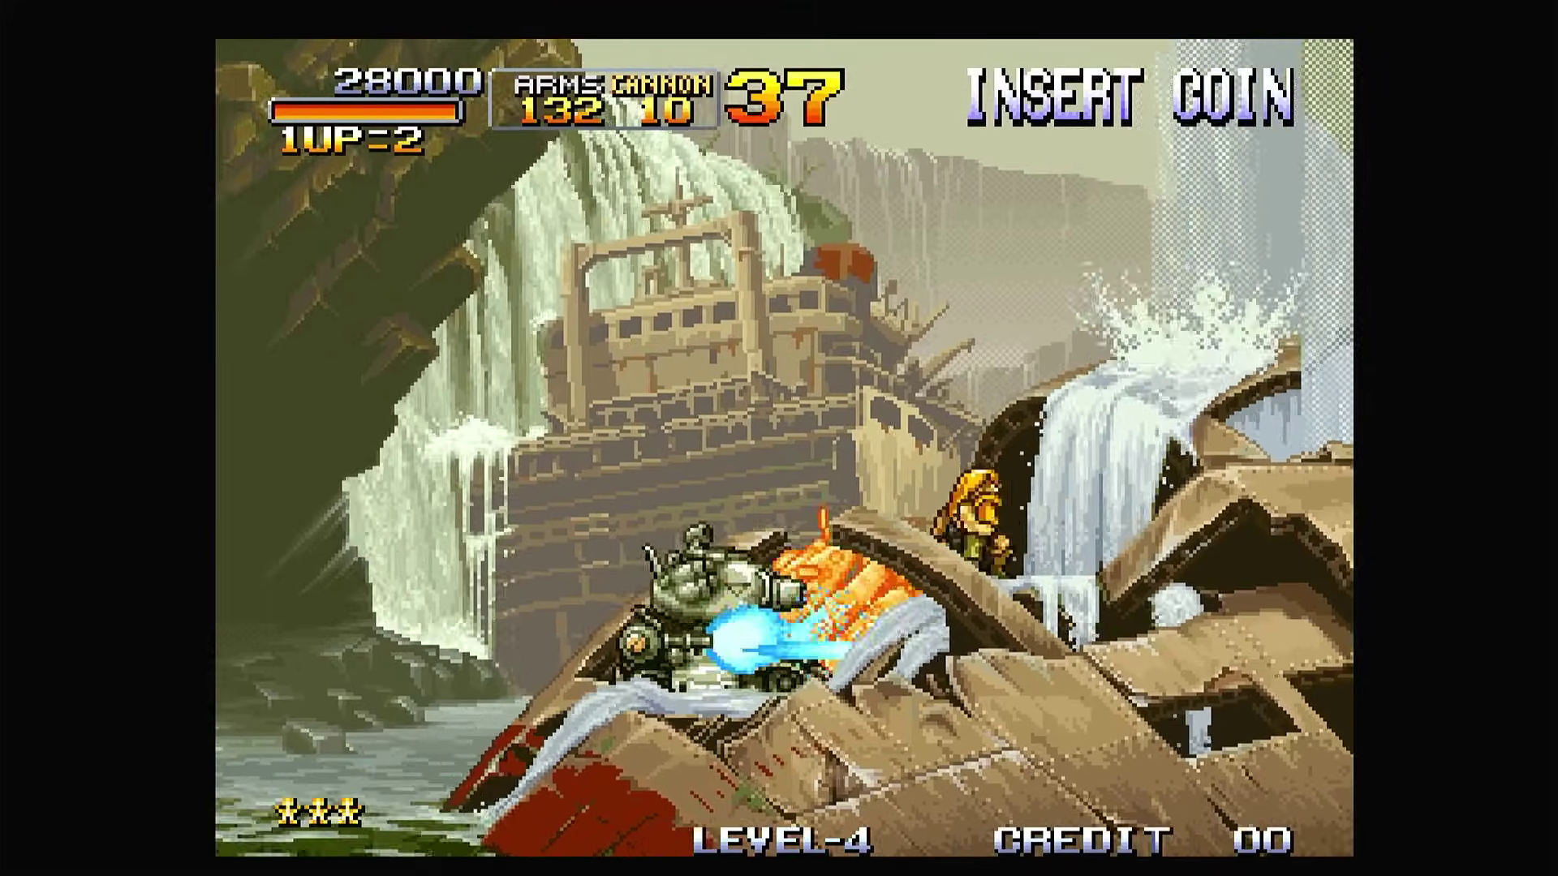
{"action": "key", "text": "Right"}
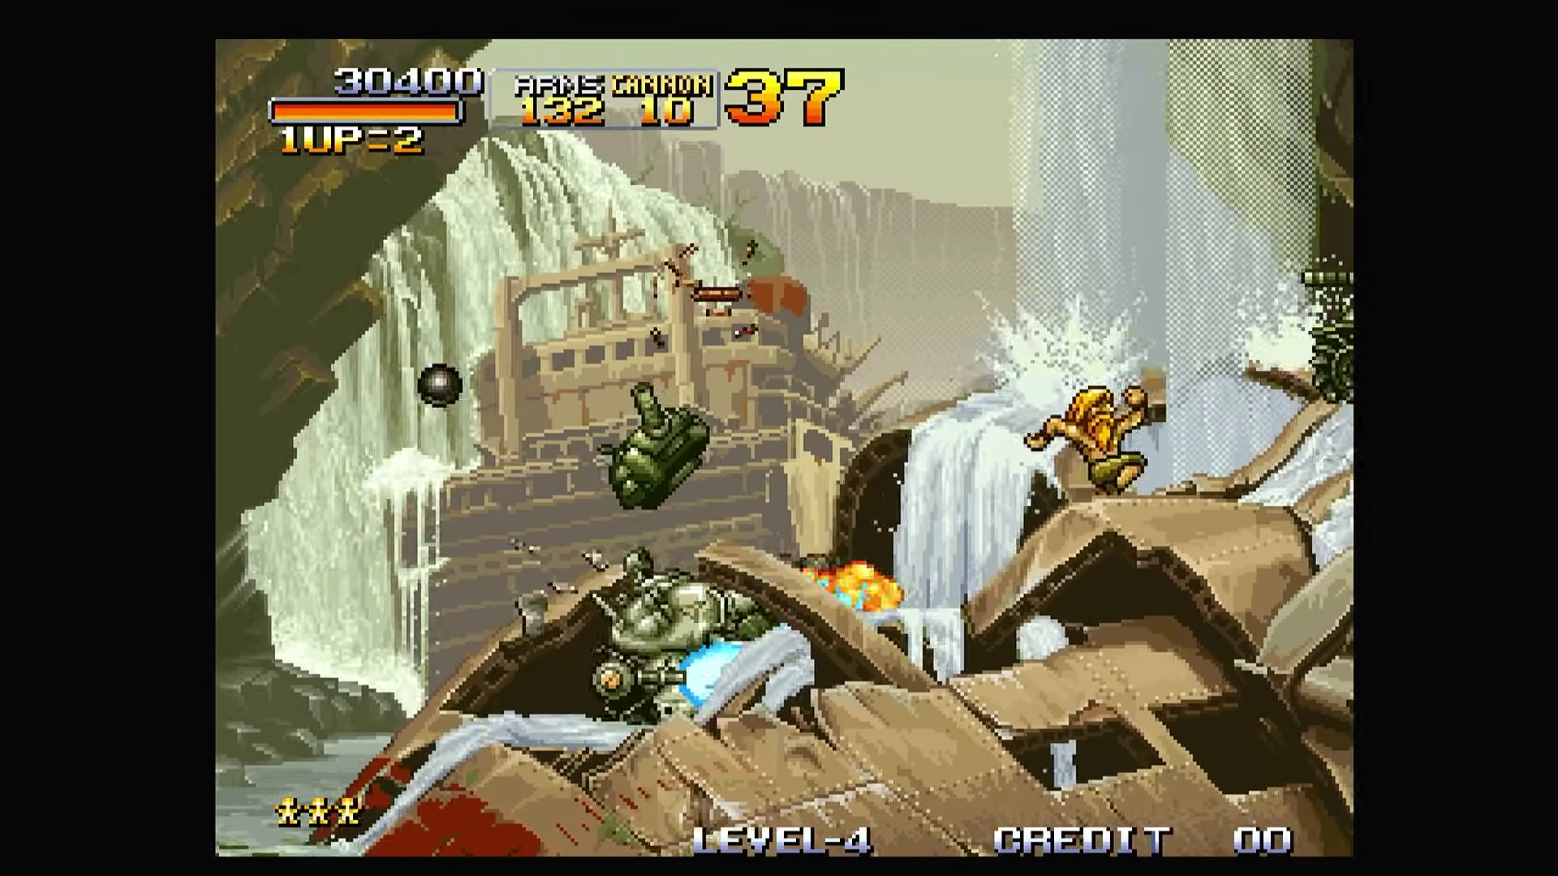
{"action": "key", "text": "Right"}
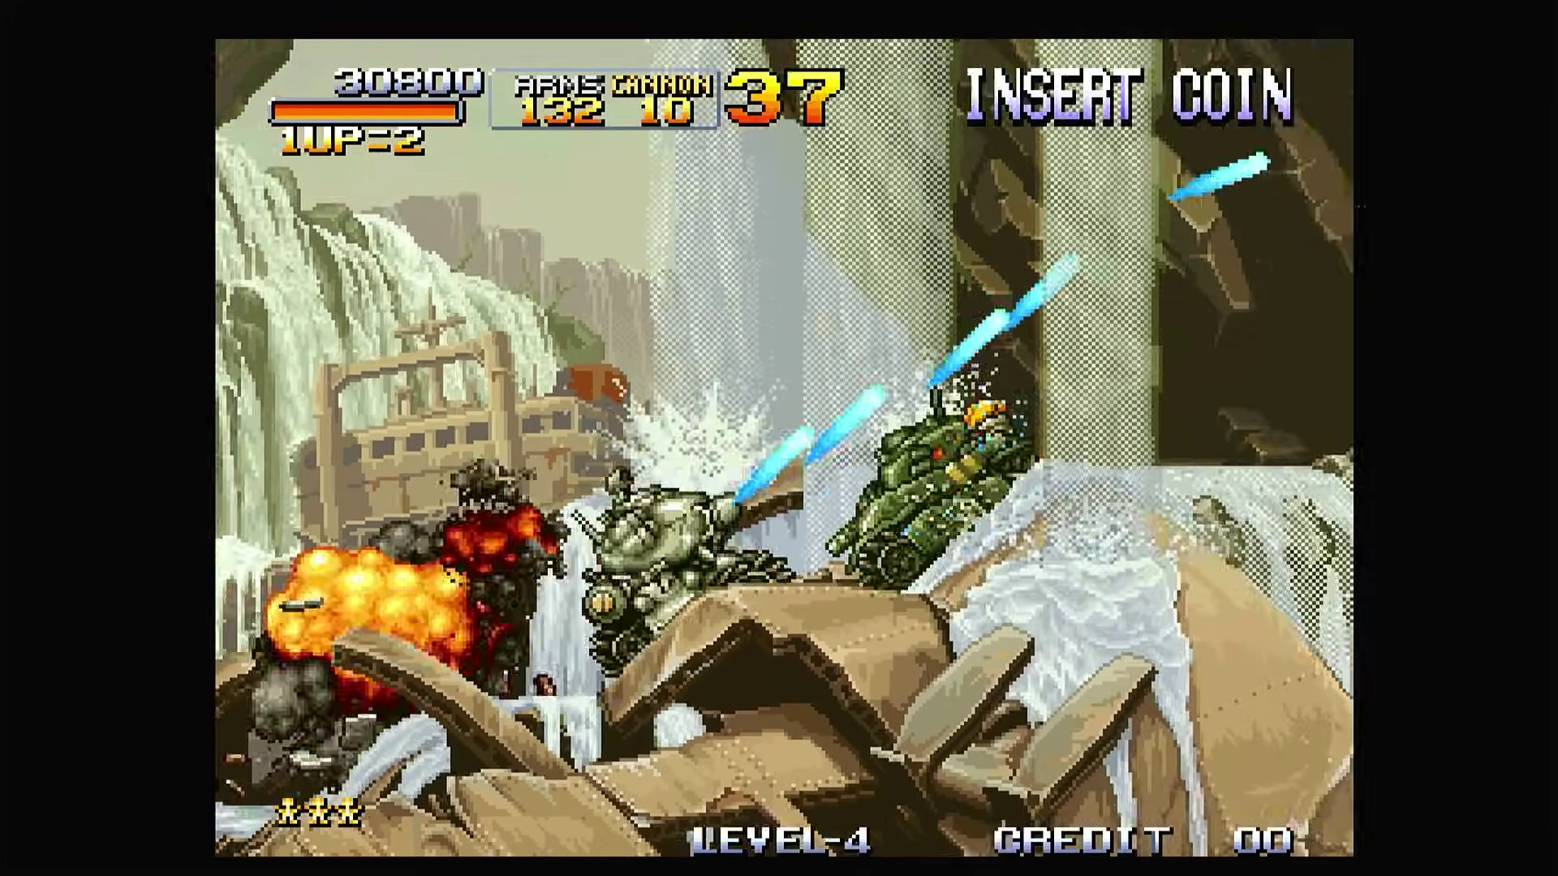
{"action": "key", "text": "Right"}
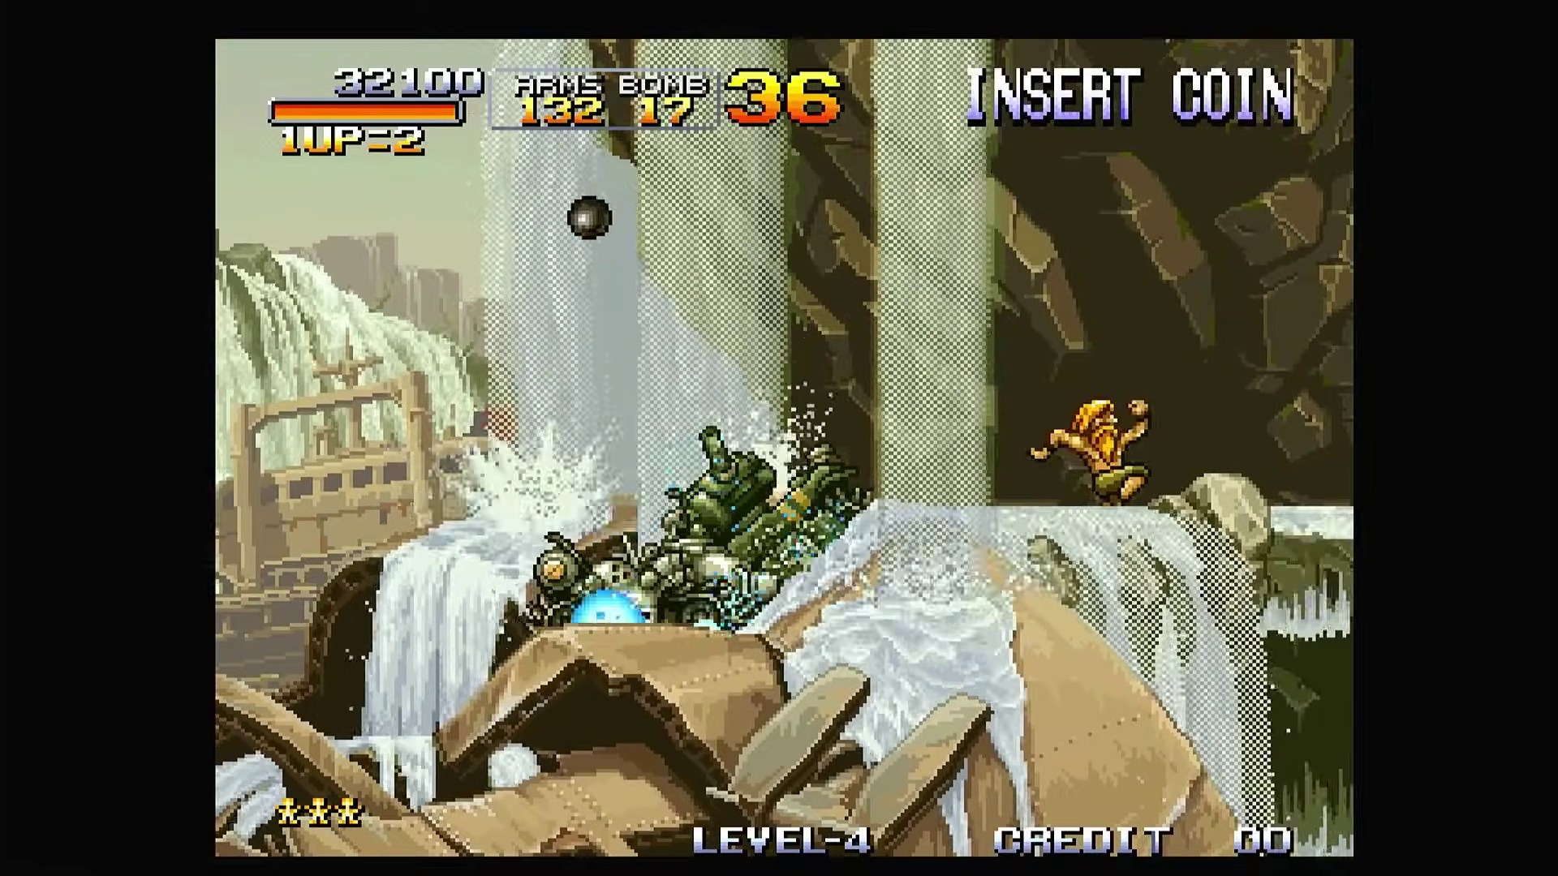
{"action": "key", "text": "Right"}
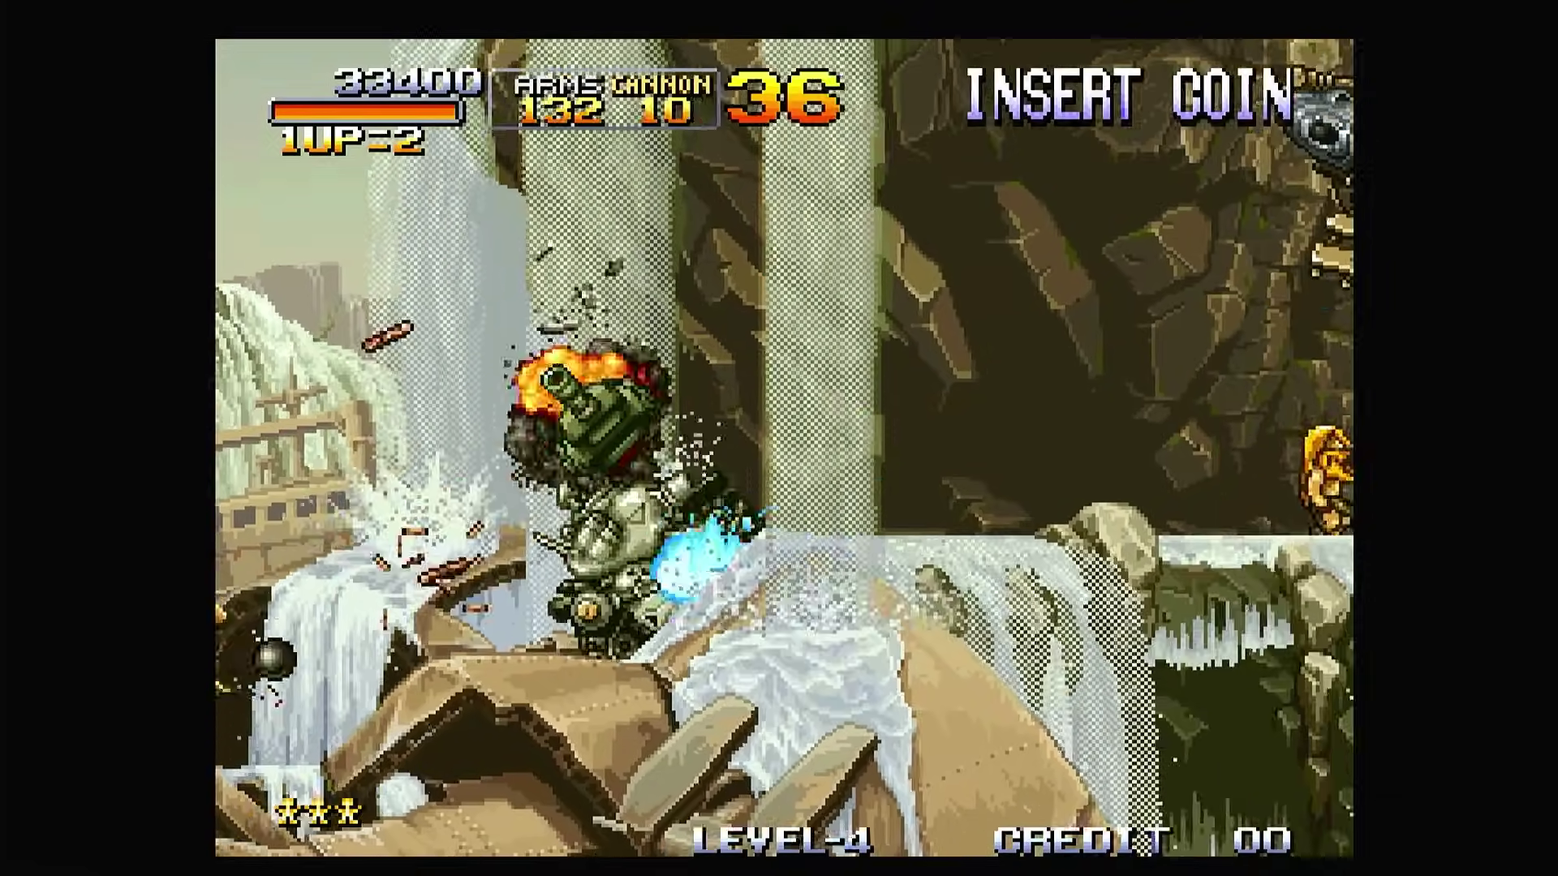
{"action": "key", "text": "Right"}
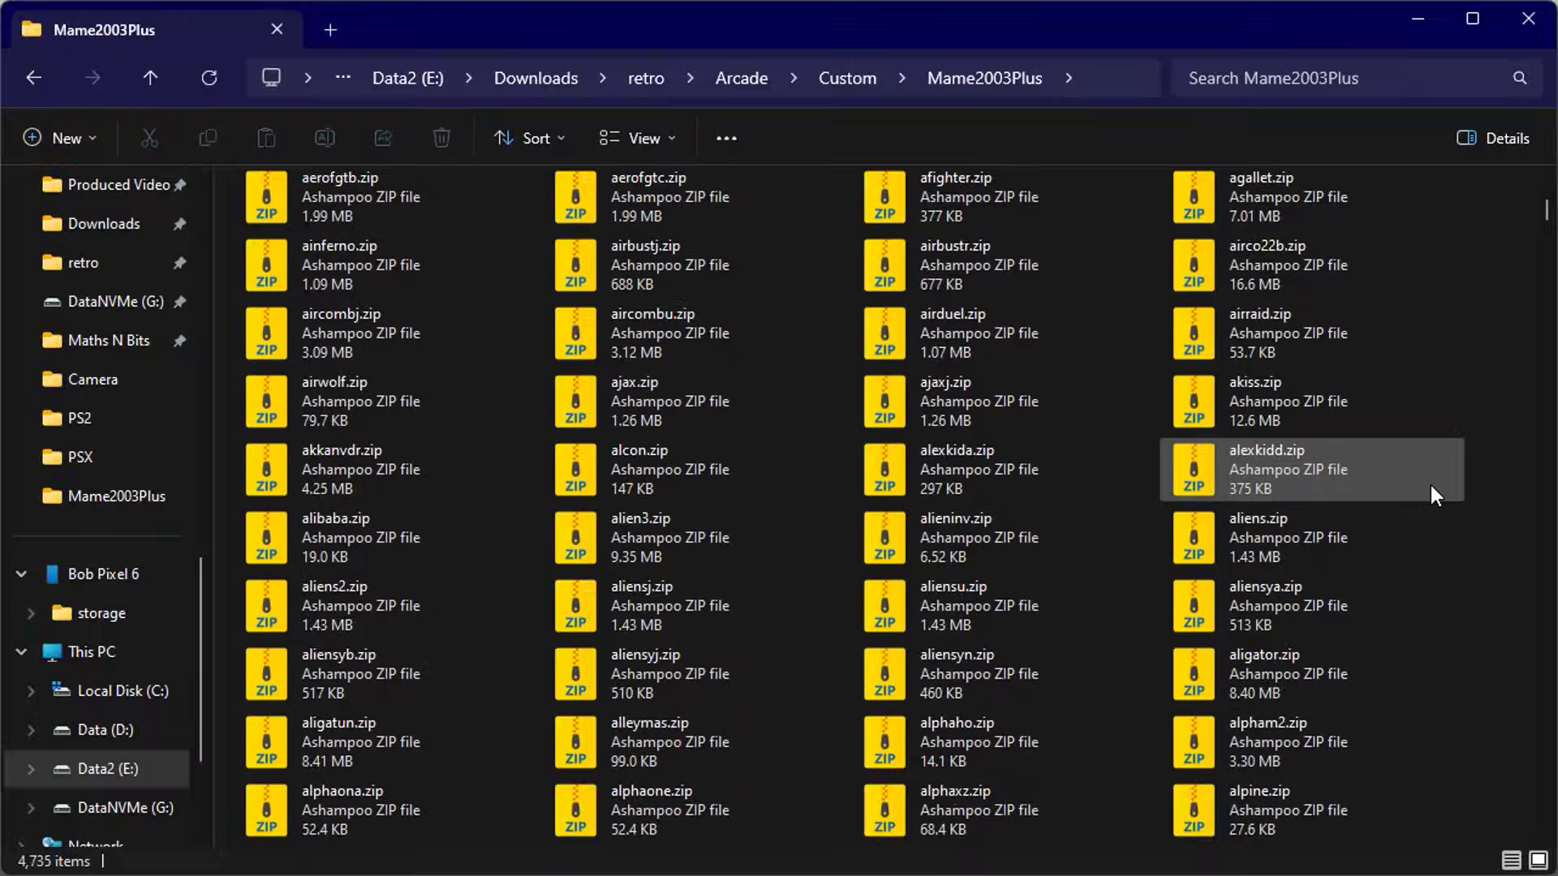
Look through the ROM ZIP files in the Mame2003Plus folder, from the names beginning with A onward.
{"action": "scroll", "coordinate": [1431, 487], "scroll_direction": "down", "scroll_amount": 20}
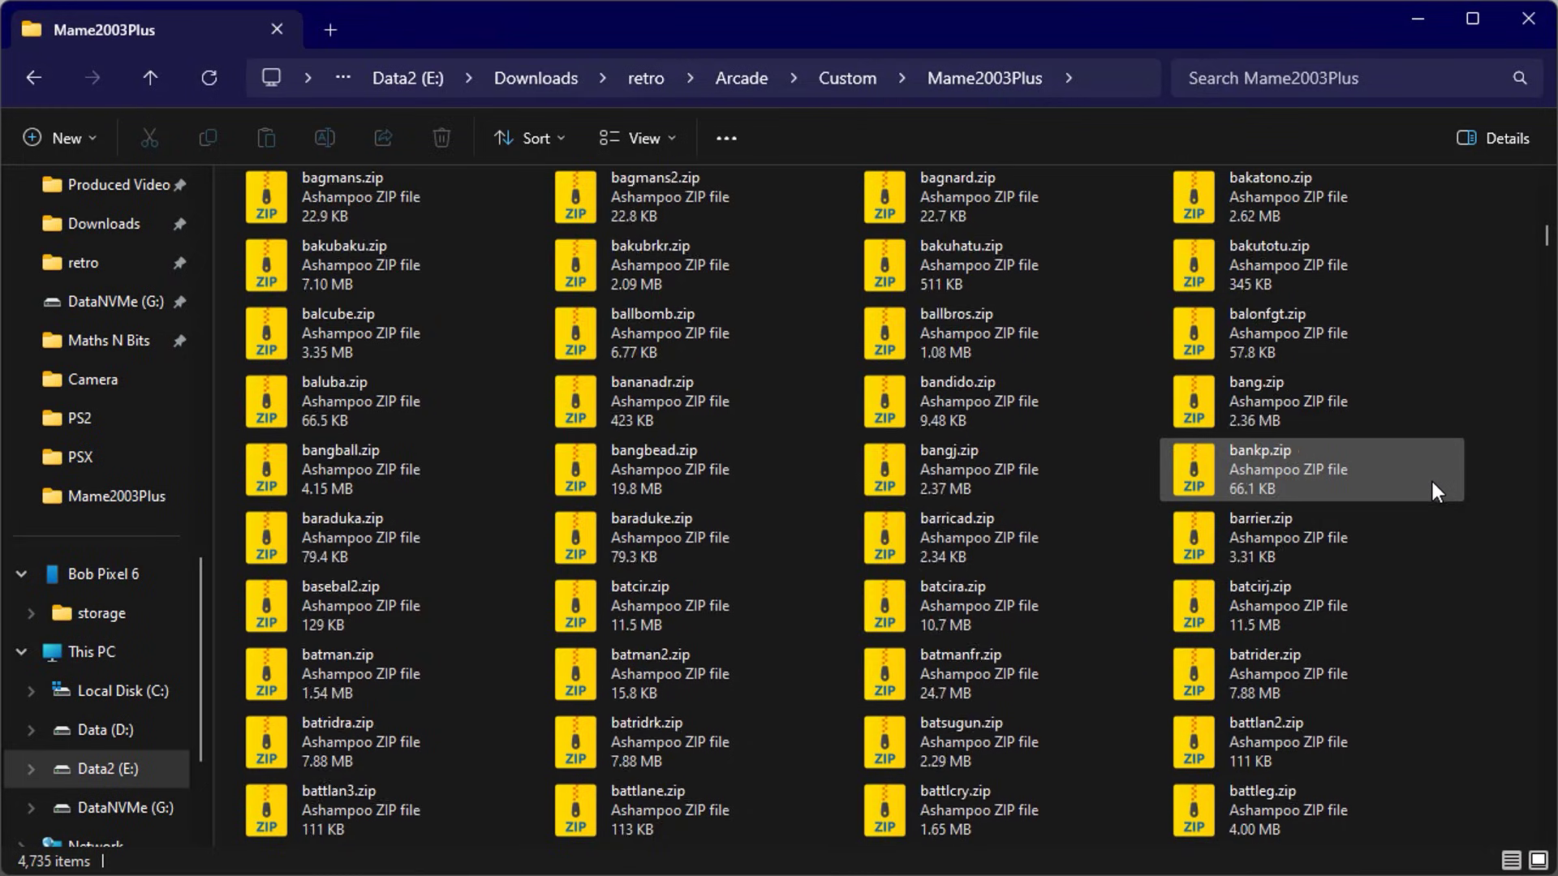
{"action": "scroll", "coordinate": [1432, 483], "scroll_direction": "down", "scroll_amount": 20}
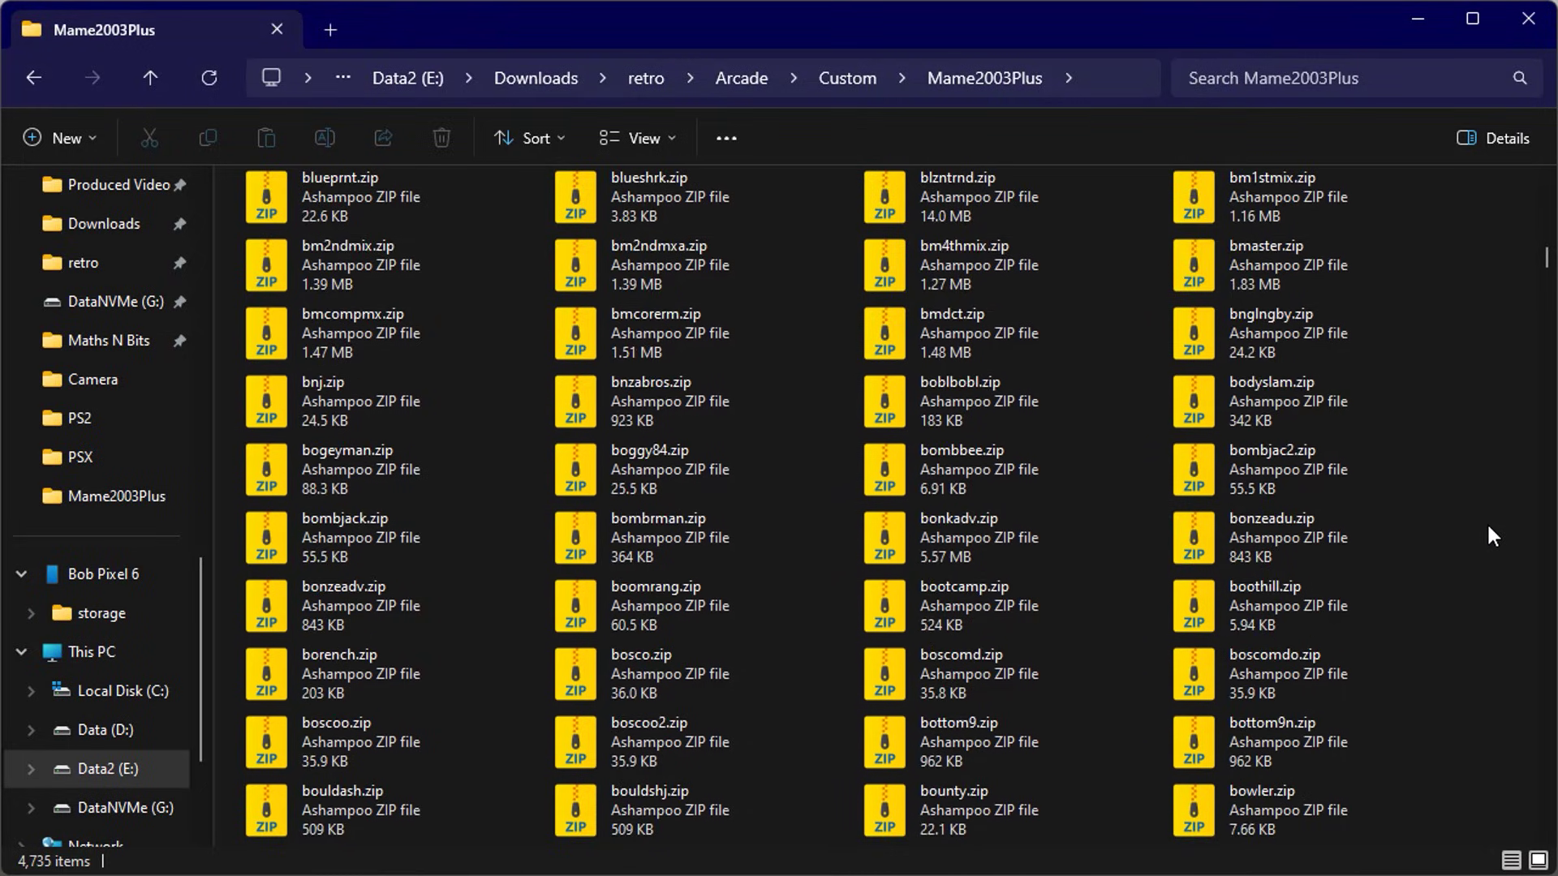
{"action": "scroll", "coordinate": [1491, 536], "scroll_direction": "down", "scroll_amount": 20}
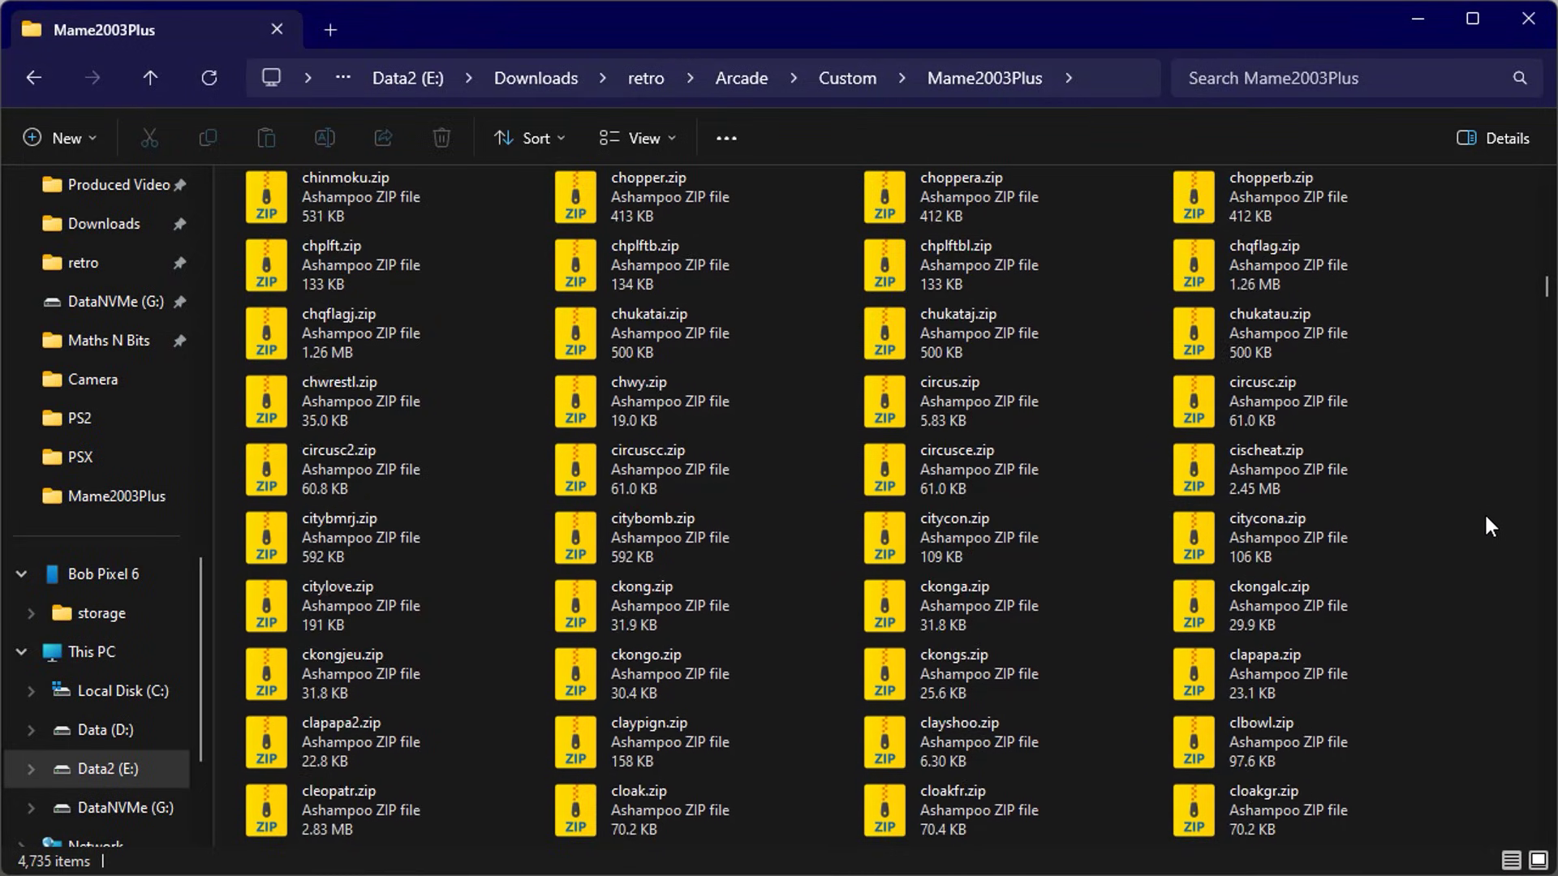
{"action": "scroll", "coordinate": [1486, 516], "scroll_direction": "down", "scroll_amount": 20}
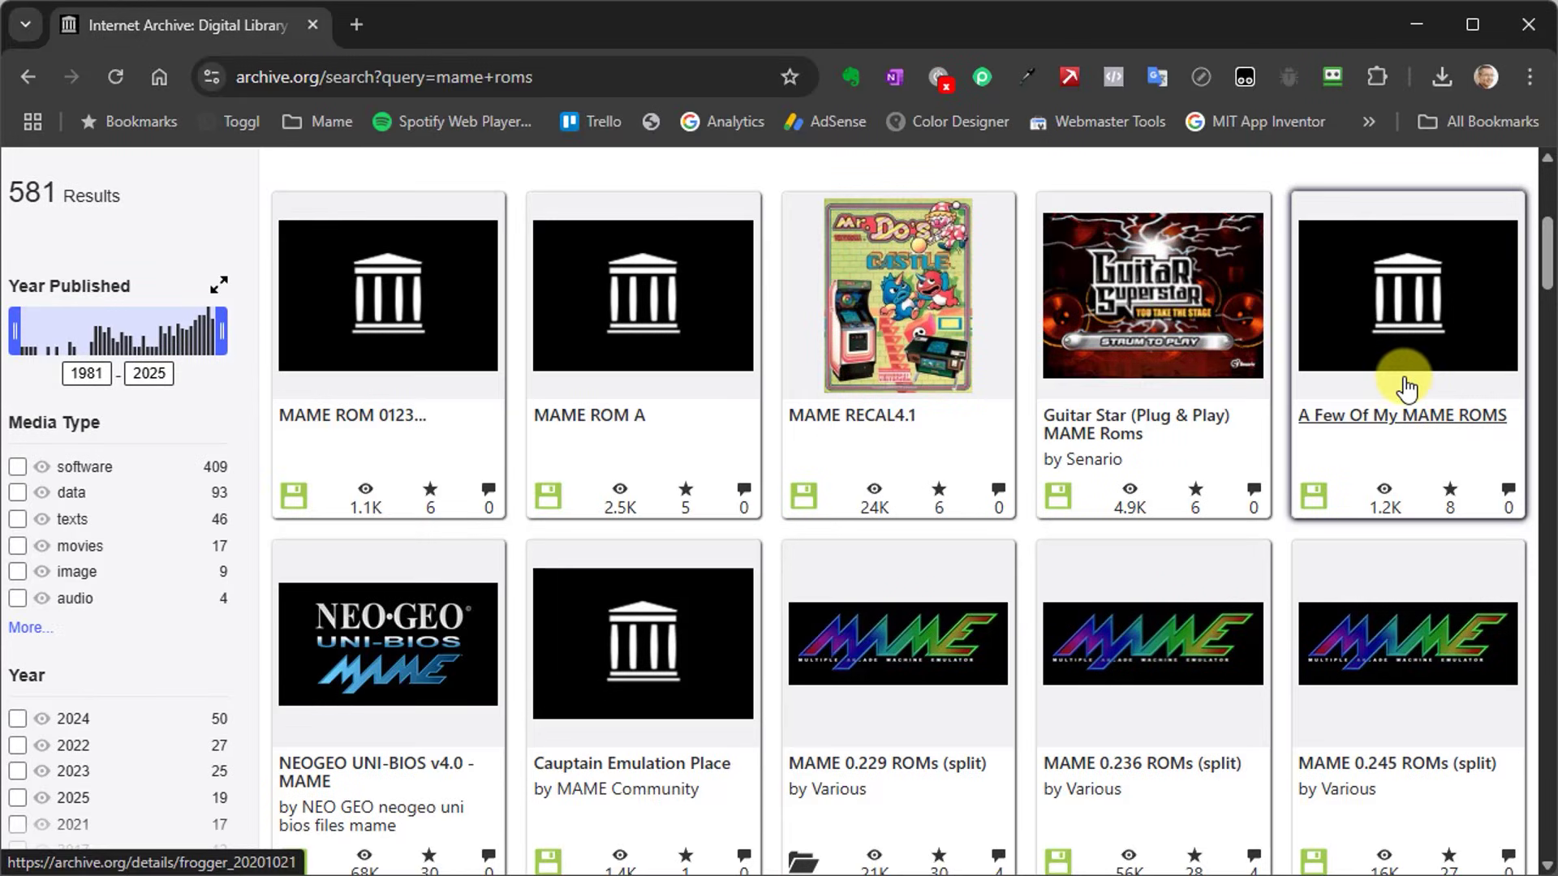
Examine the Internet Archive search results for "mame roms" to compare the ROM sets offered for different MAME versions.
{"action": "mouse_move", "coordinate": [1406, 388]}
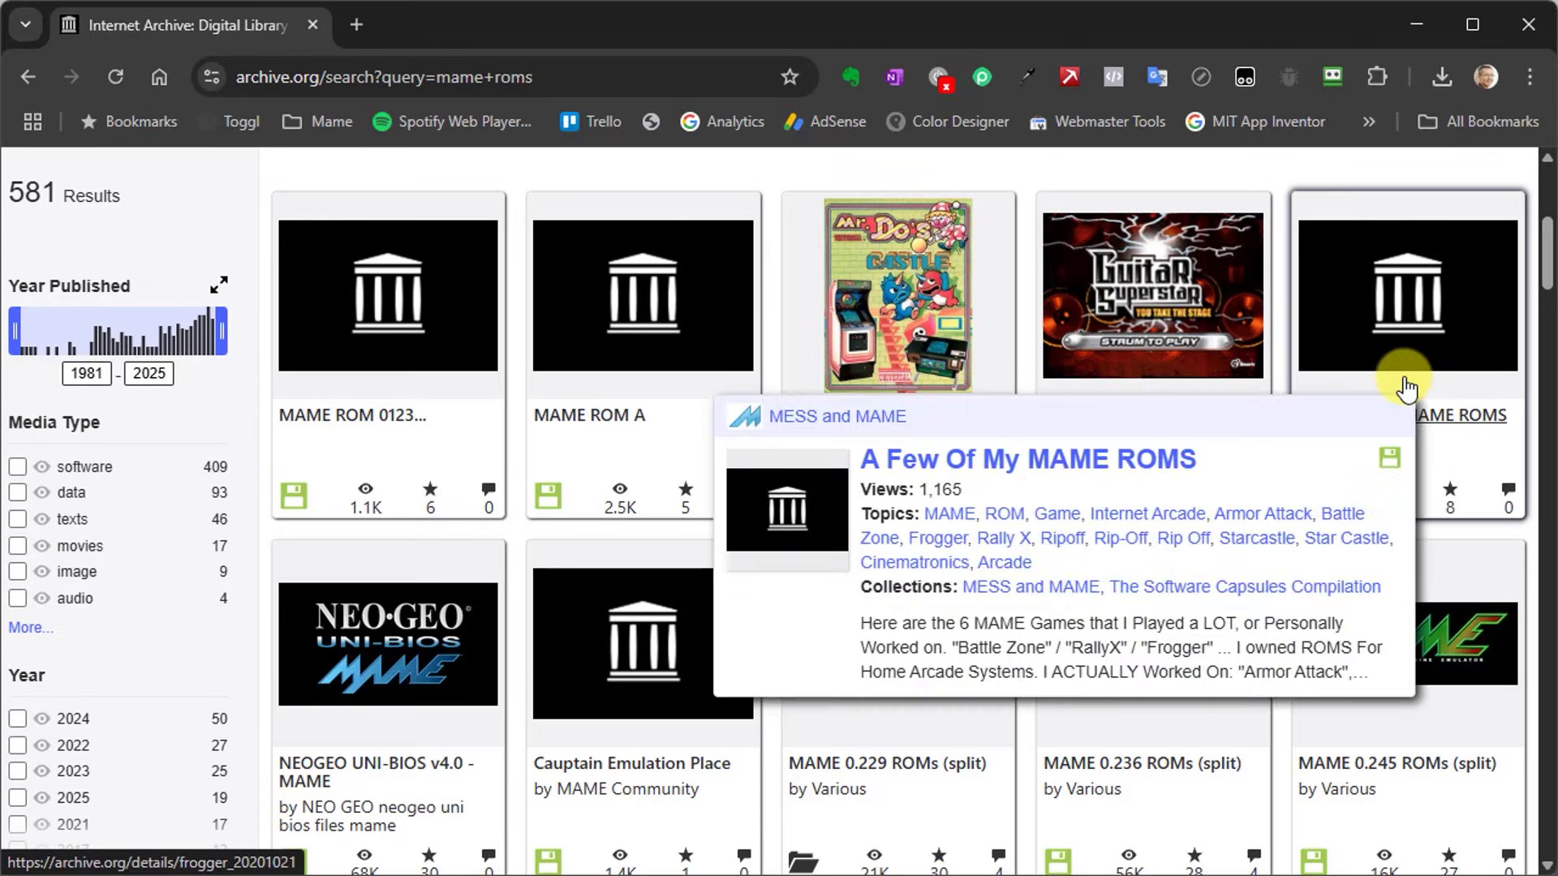
{"action": "scroll", "coordinate": [1404, 378], "scroll_direction": "down", "scroll_amount": 5}
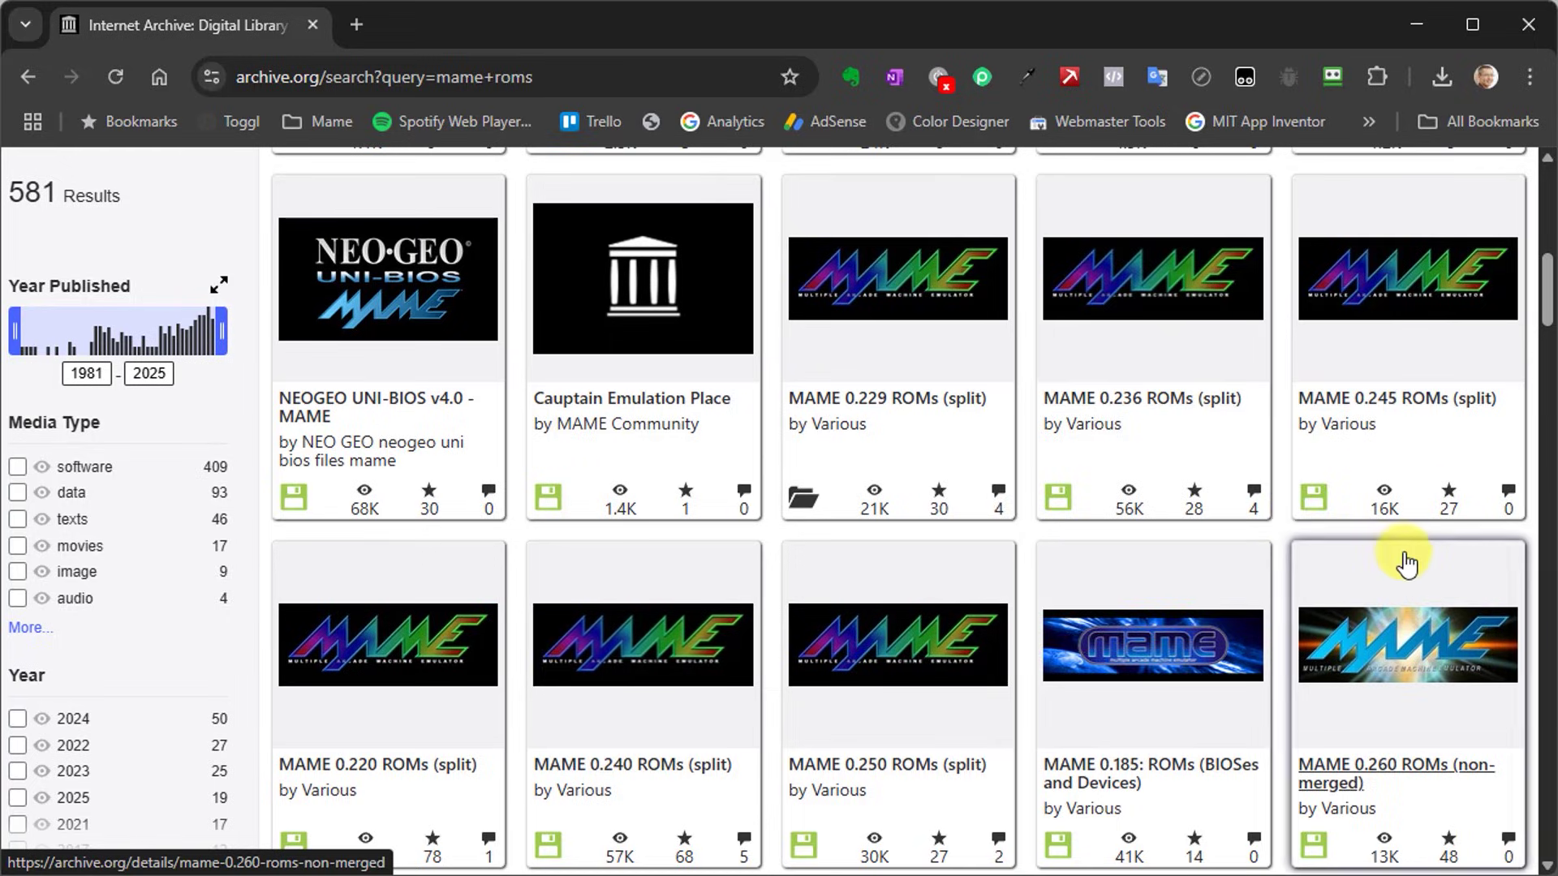
{"action": "scroll", "coordinate": [1405, 562], "scroll_direction": "down", "scroll_amount": 3}
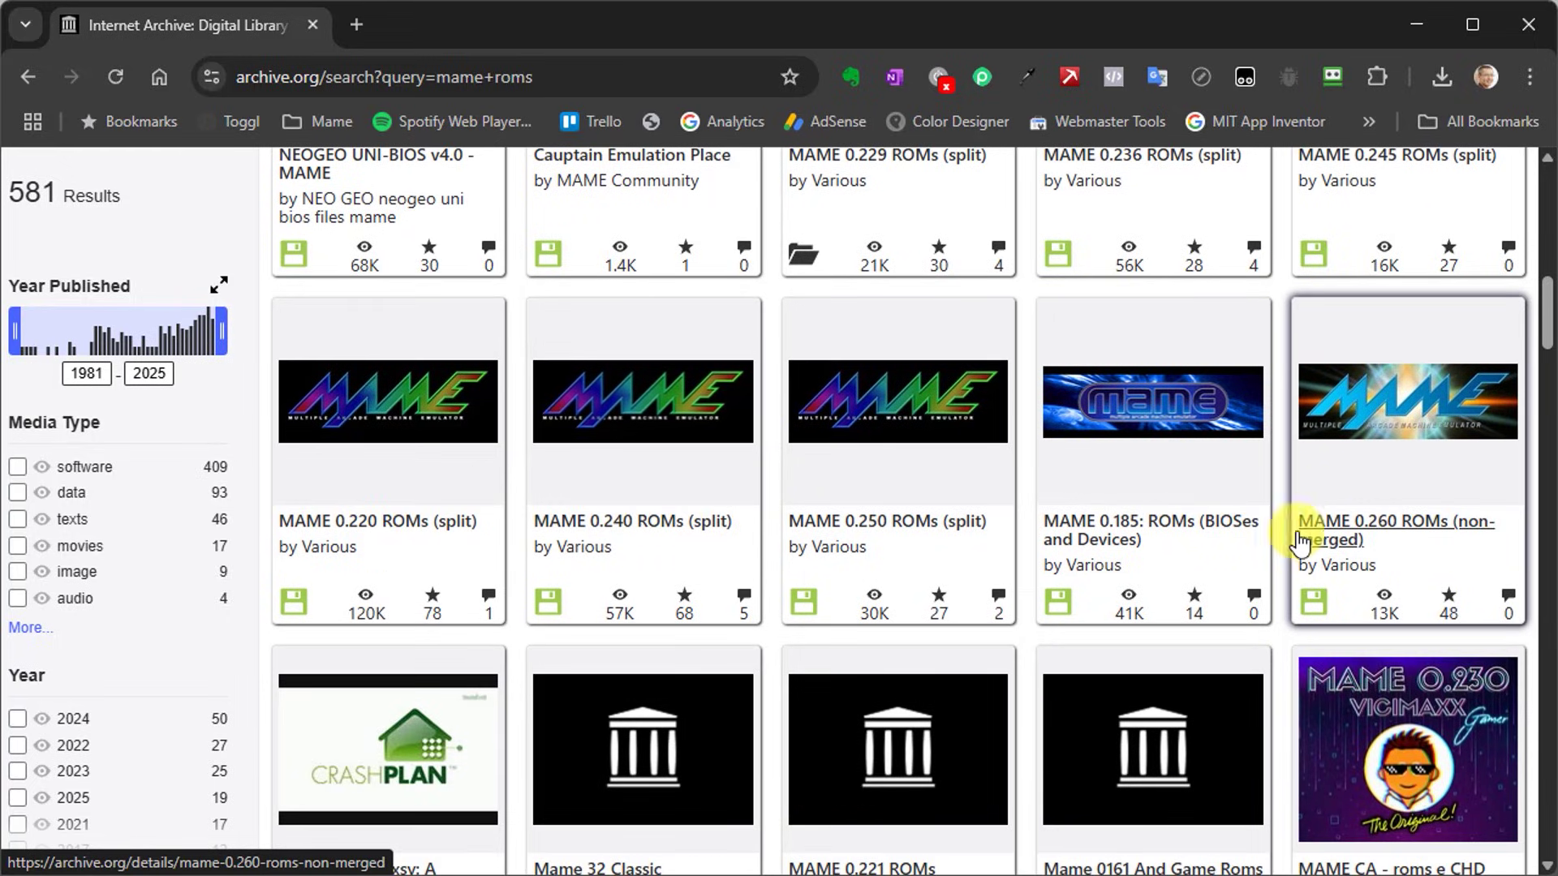
{"action": "mouse_move", "coordinate": [1166, 545]}
{"action": "scroll", "coordinate": [1178, 546], "scroll_direction": "down", "scroll_amount": 4}
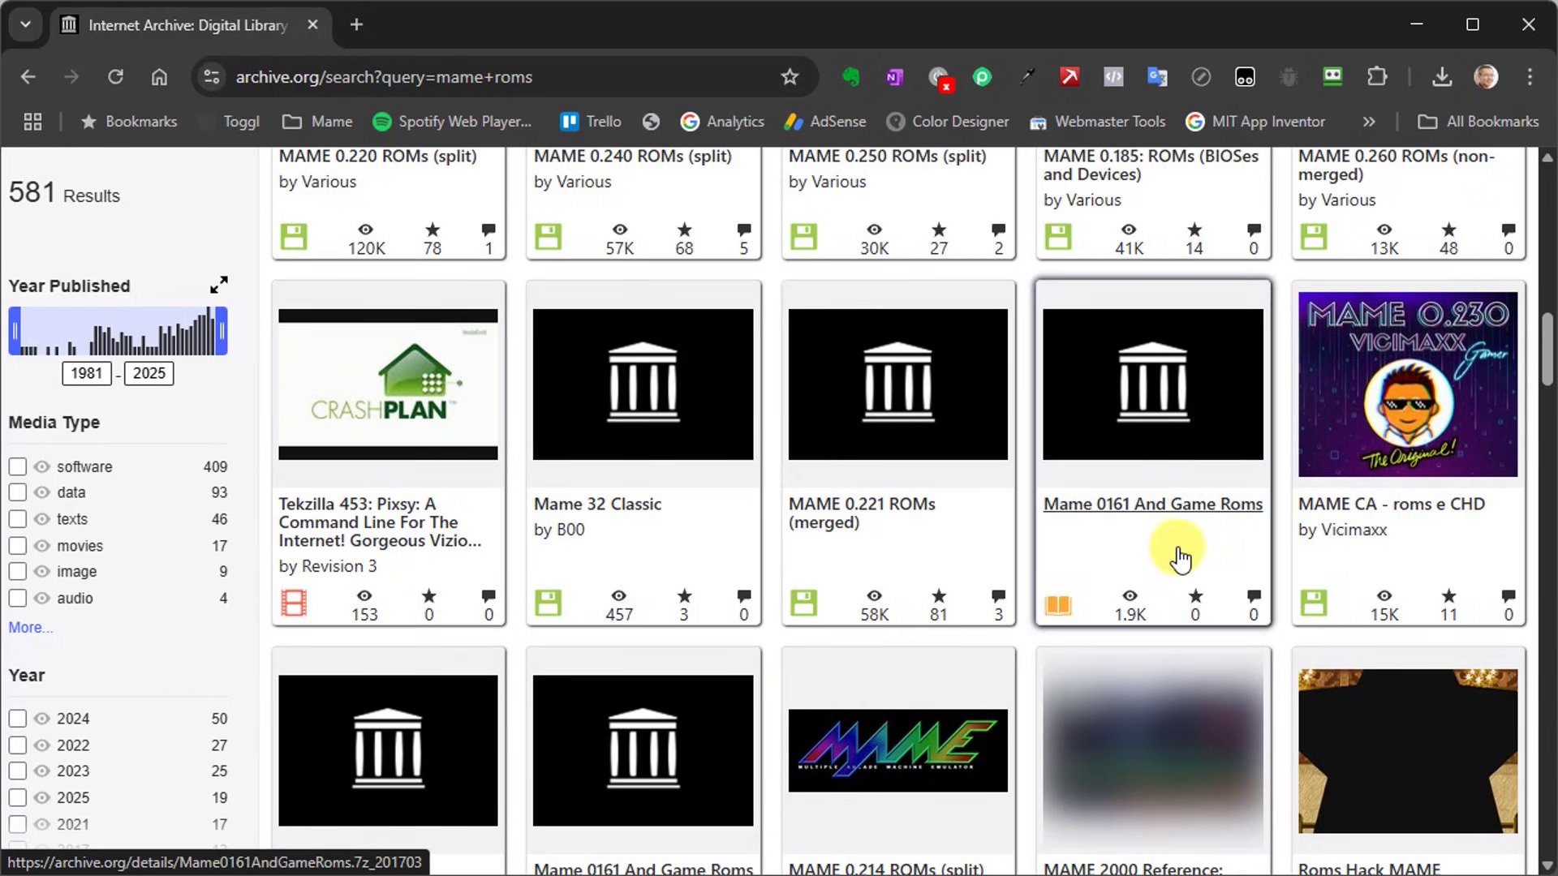
{"action": "scroll", "coordinate": [1182, 557], "scroll_direction": "down", "scroll_amount": 4}
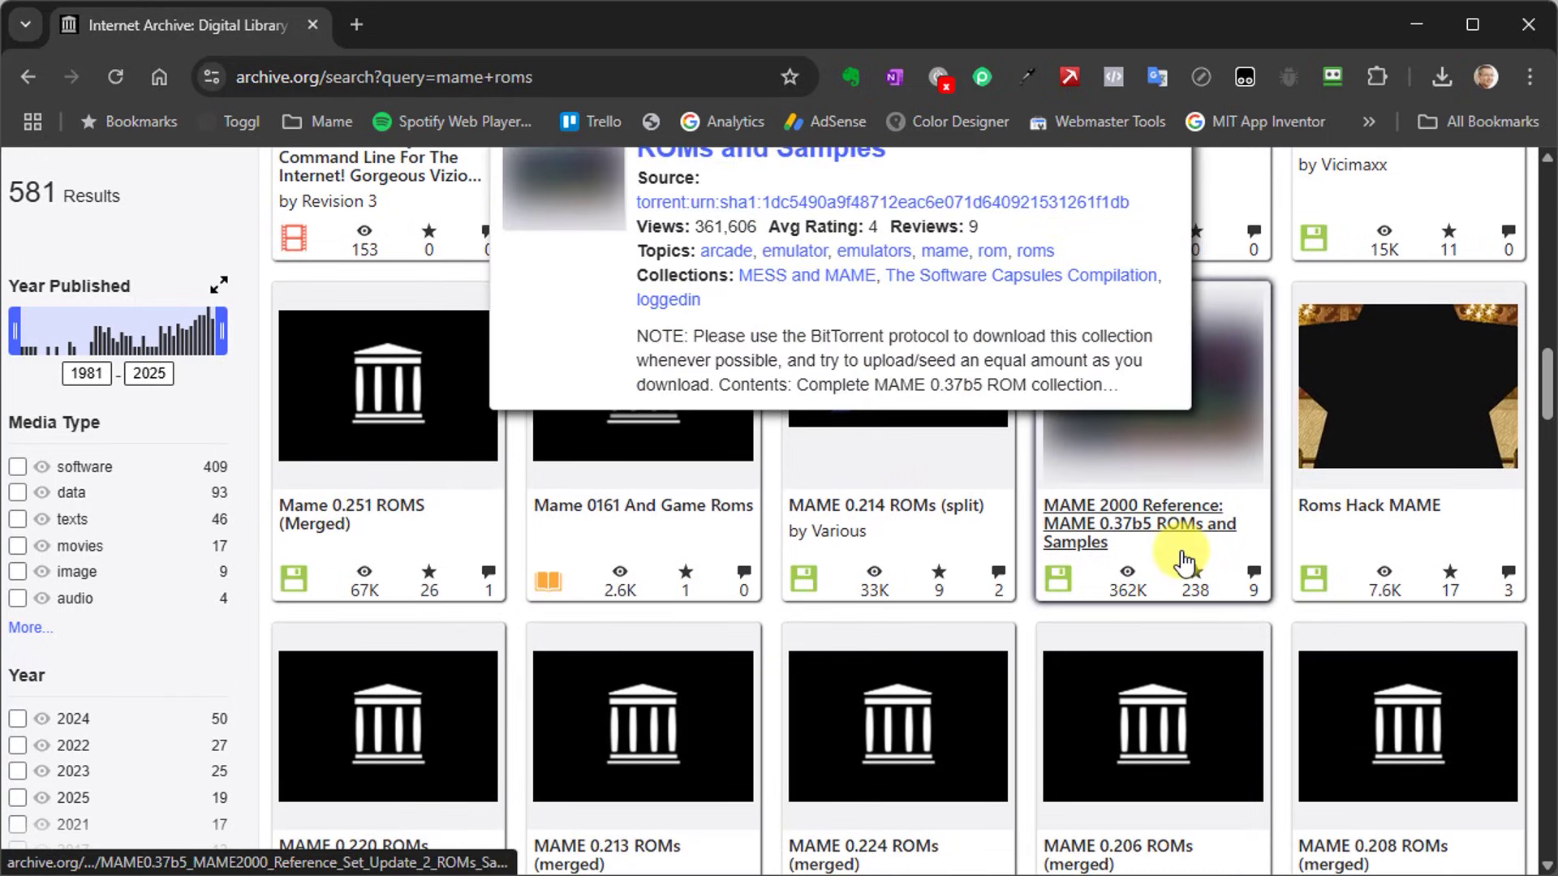
{"action": "scroll", "coordinate": [1183, 557], "scroll_direction": "down", "scroll_amount": 3}
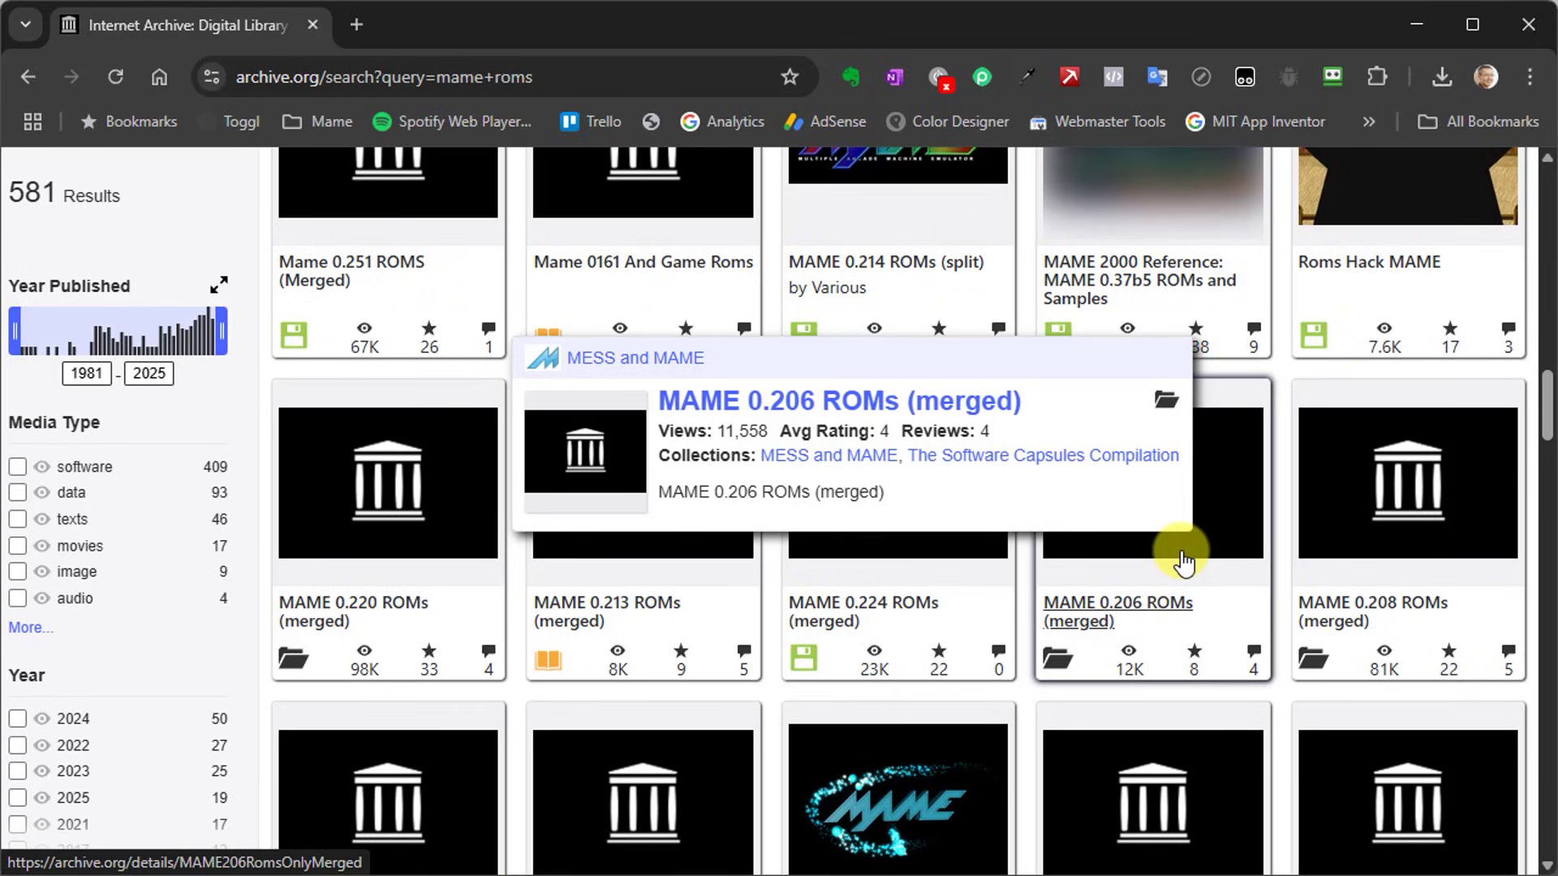
{"action": "scroll", "coordinate": [1182, 557], "scroll_direction": "down", "scroll_amount": 3}
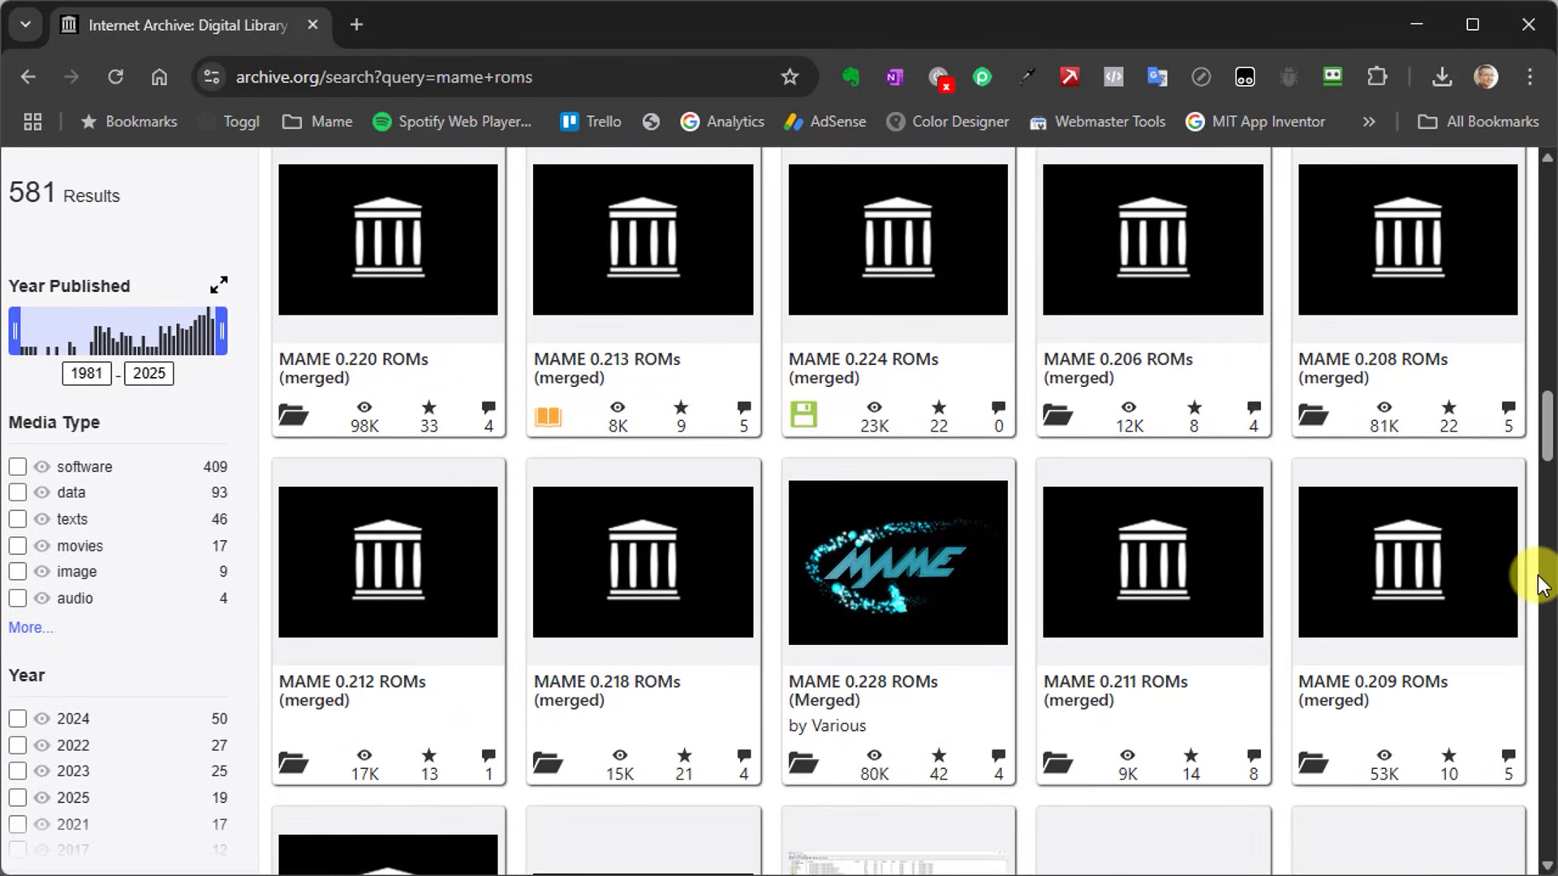
{"action": "scroll", "coordinate": [1540, 583], "scroll_direction": "down", "scroll_amount": 3}
{"action": "scroll", "coordinate": [1541, 583], "scroll_direction": "down", "scroll_amount": 5}
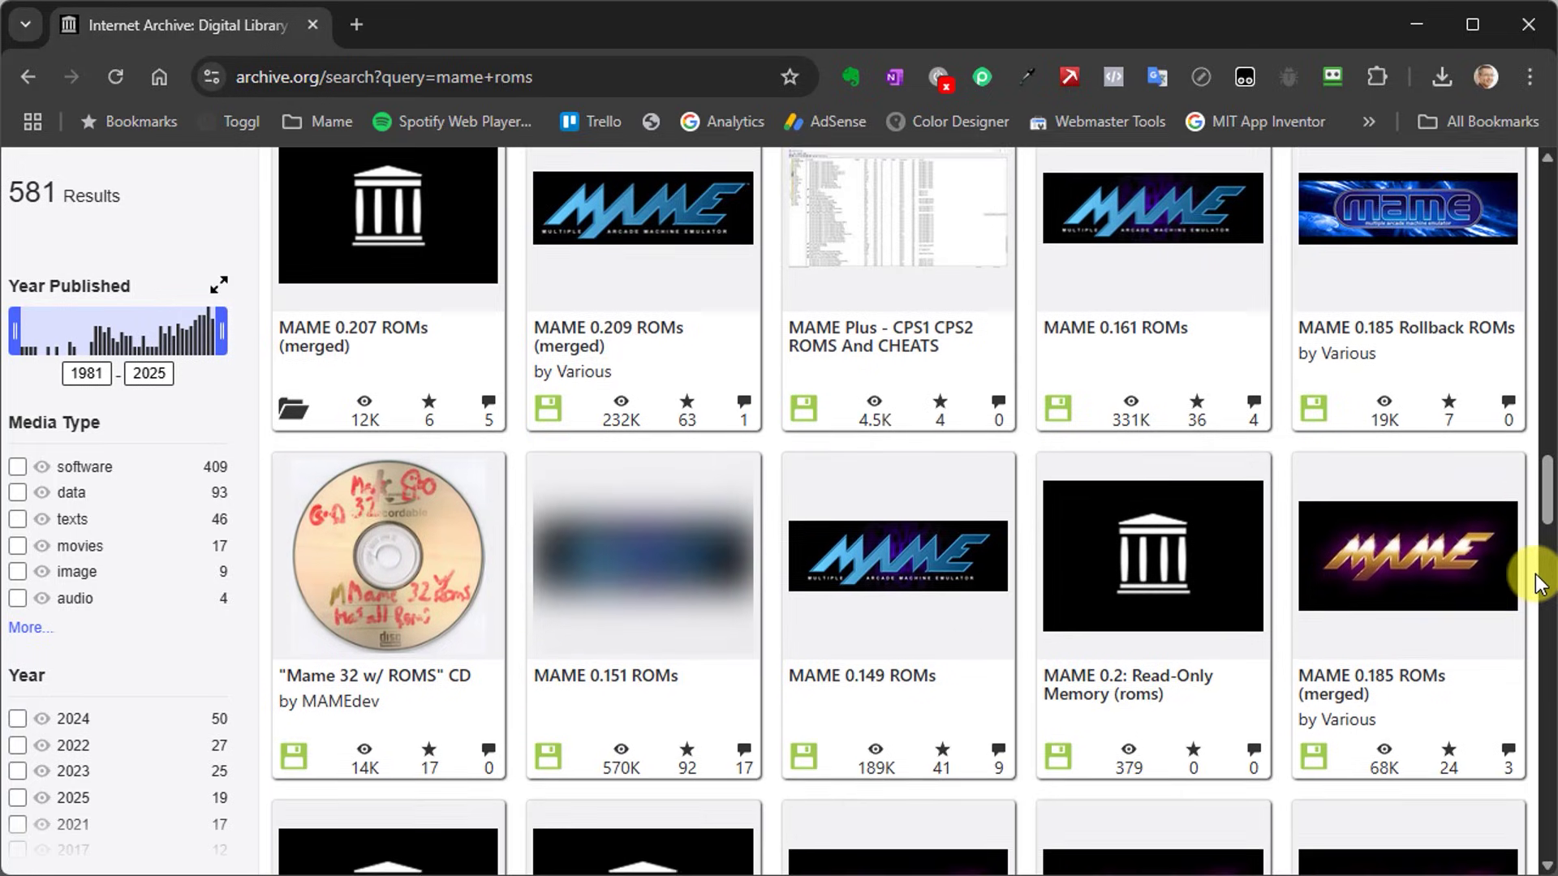
{"action": "scroll", "coordinate": [1541, 583], "scroll_direction": "down", "scroll_amount": 5}
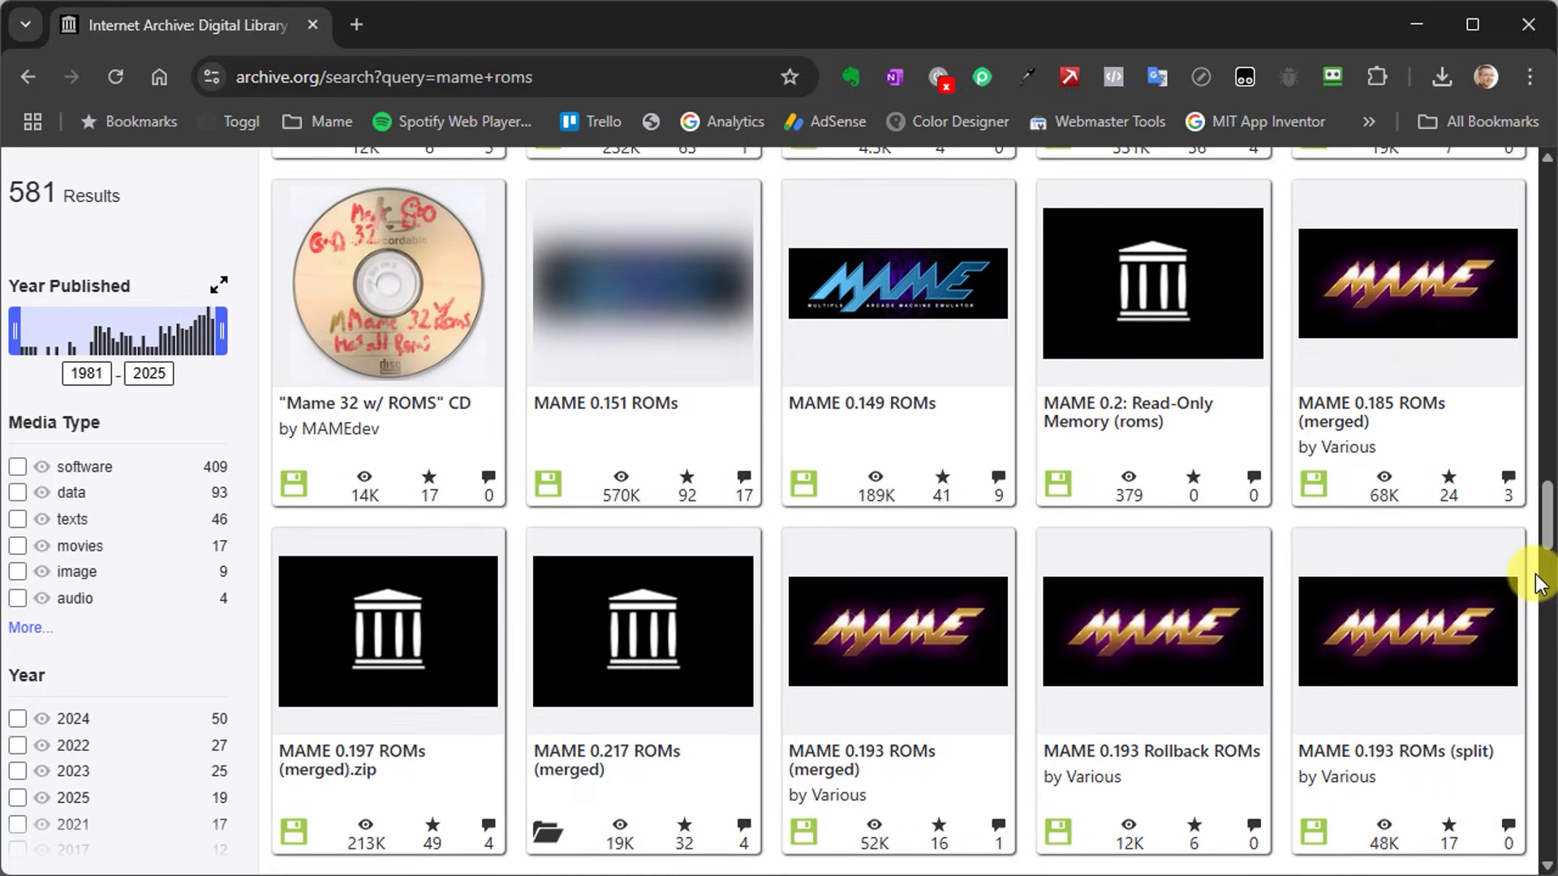
{"action": "scroll", "coordinate": [1539, 582], "scroll_direction": "down", "scroll_amount": 2}
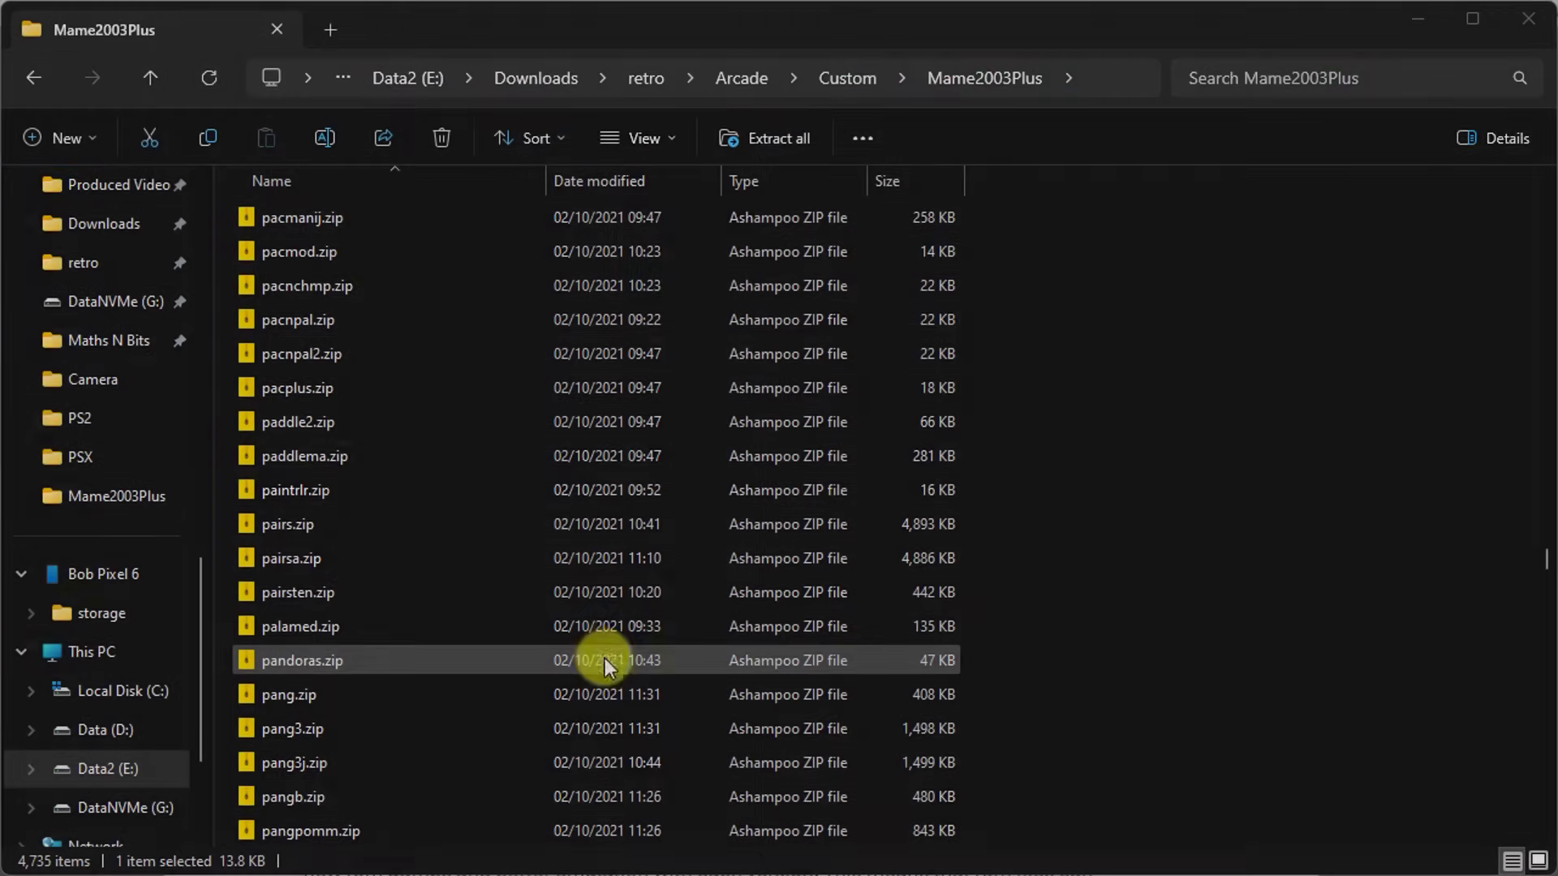
Open pacman.zip from the Mame2003Plus folder and examine the ROM files it contains.
{"action": "scroll", "coordinate": [606, 659], "scroll_direction": "up", "scroll_amount": 4}
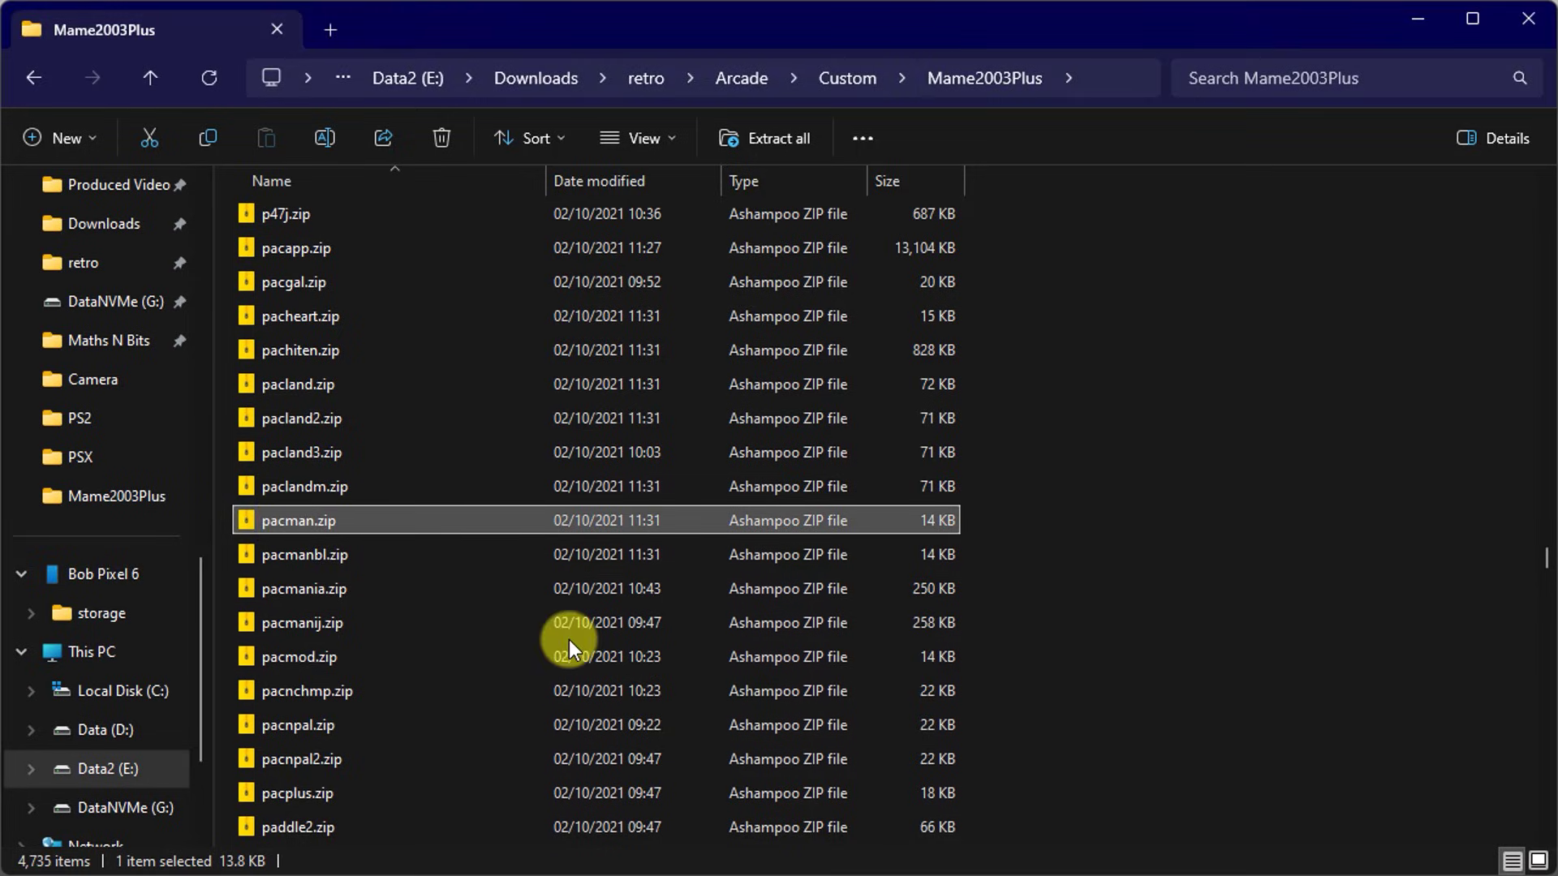
{"action": "key", "text": "Return"}
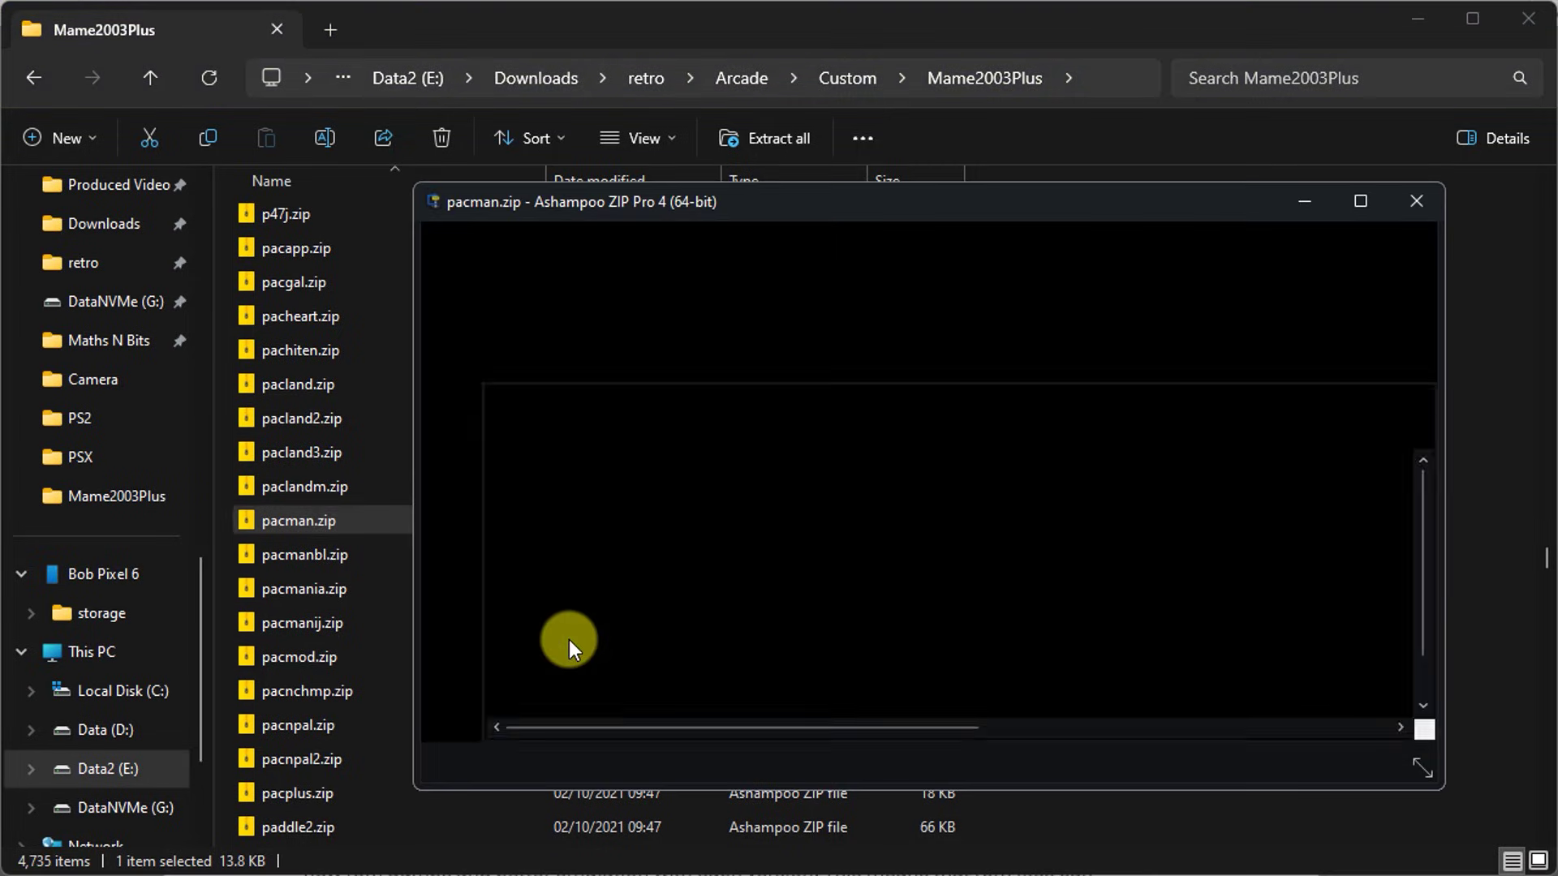
{"action": "scroll", "coordinate": [581, 510], "scroll_direction": "down", "scroll_amount": 1}
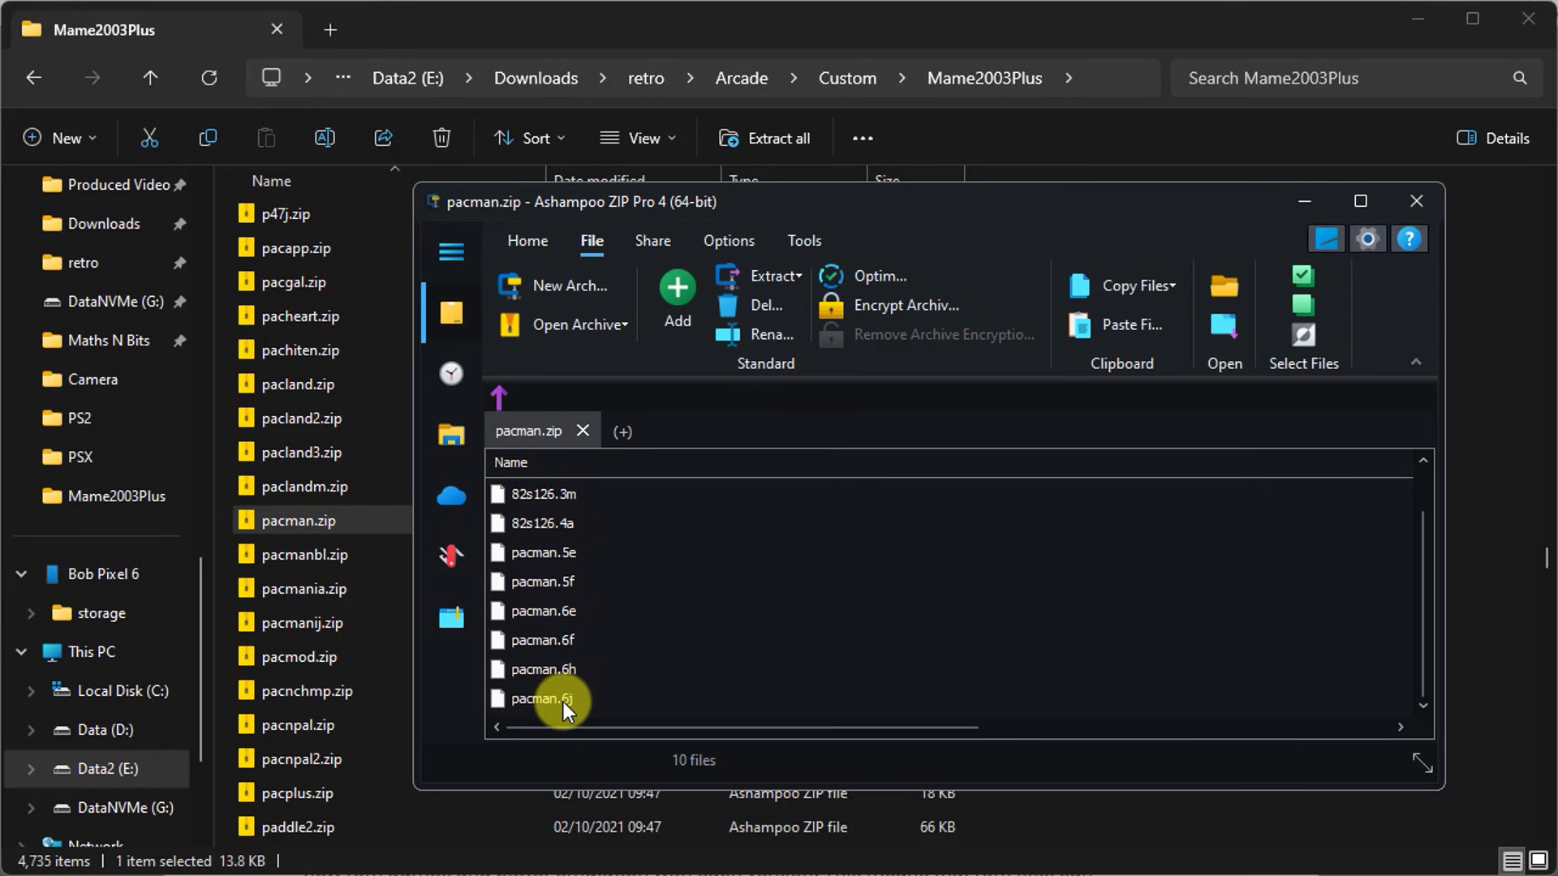
{"action": "scroll", "coordinate": [562, 694], "scroll_direction": "up", "scroll_amount": 1}
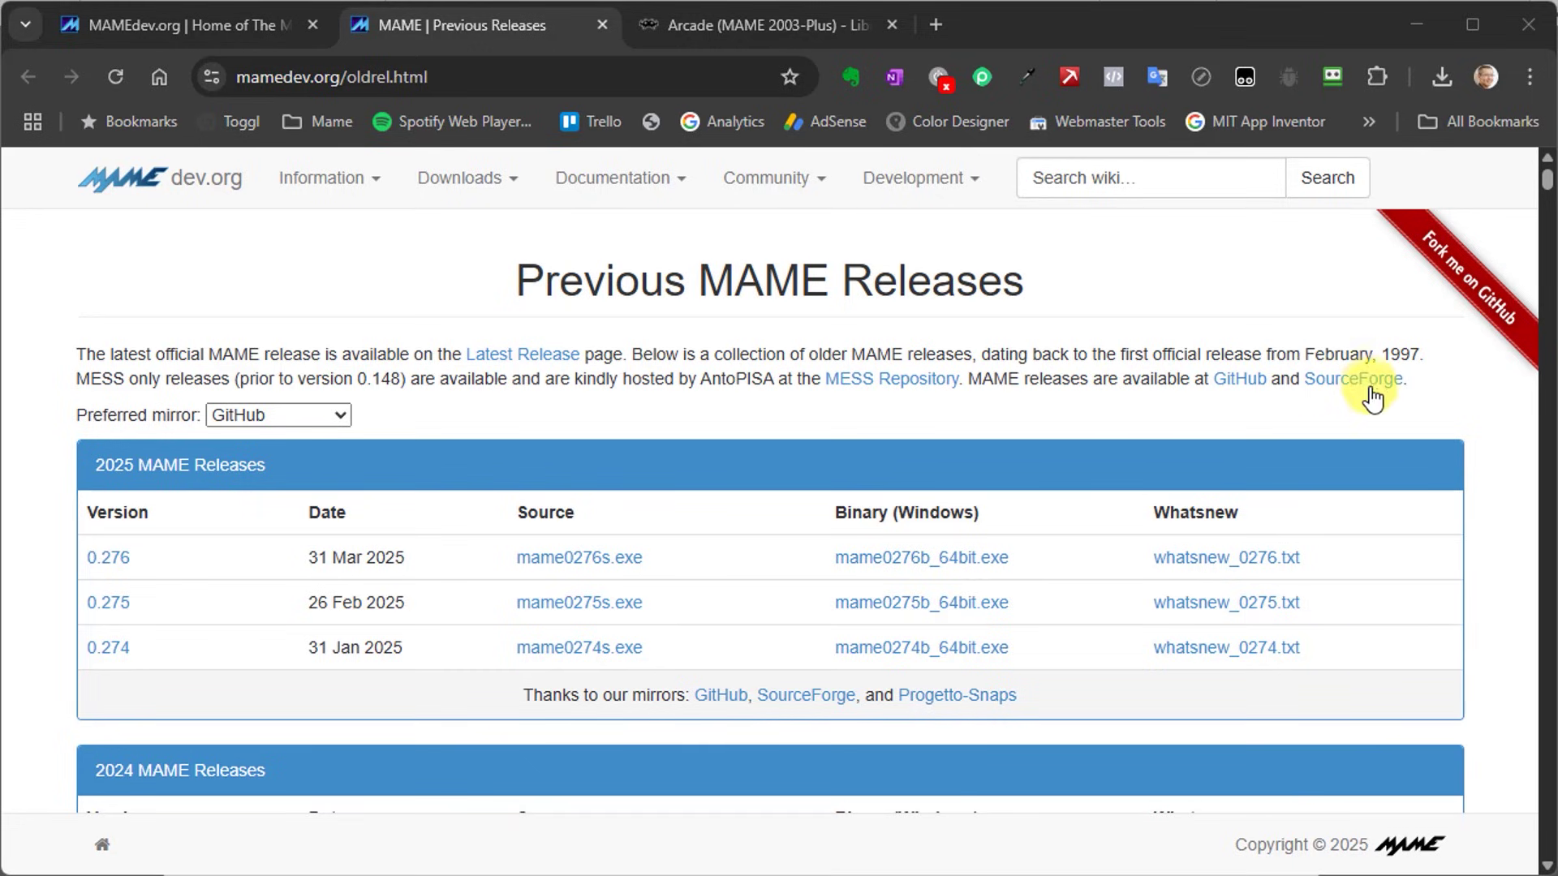
Look through the Previous MAME Releases list from the 2025 releases back to the 2010 releases.
{"action": "scroll", "coordinate": [1368, 391], "scroll_direction": "down", "scroll_amount": 3}
{"action": "scroll", "coordinate": [1364, 387], "scroll_direction": "down", "scroll_amount": 5}
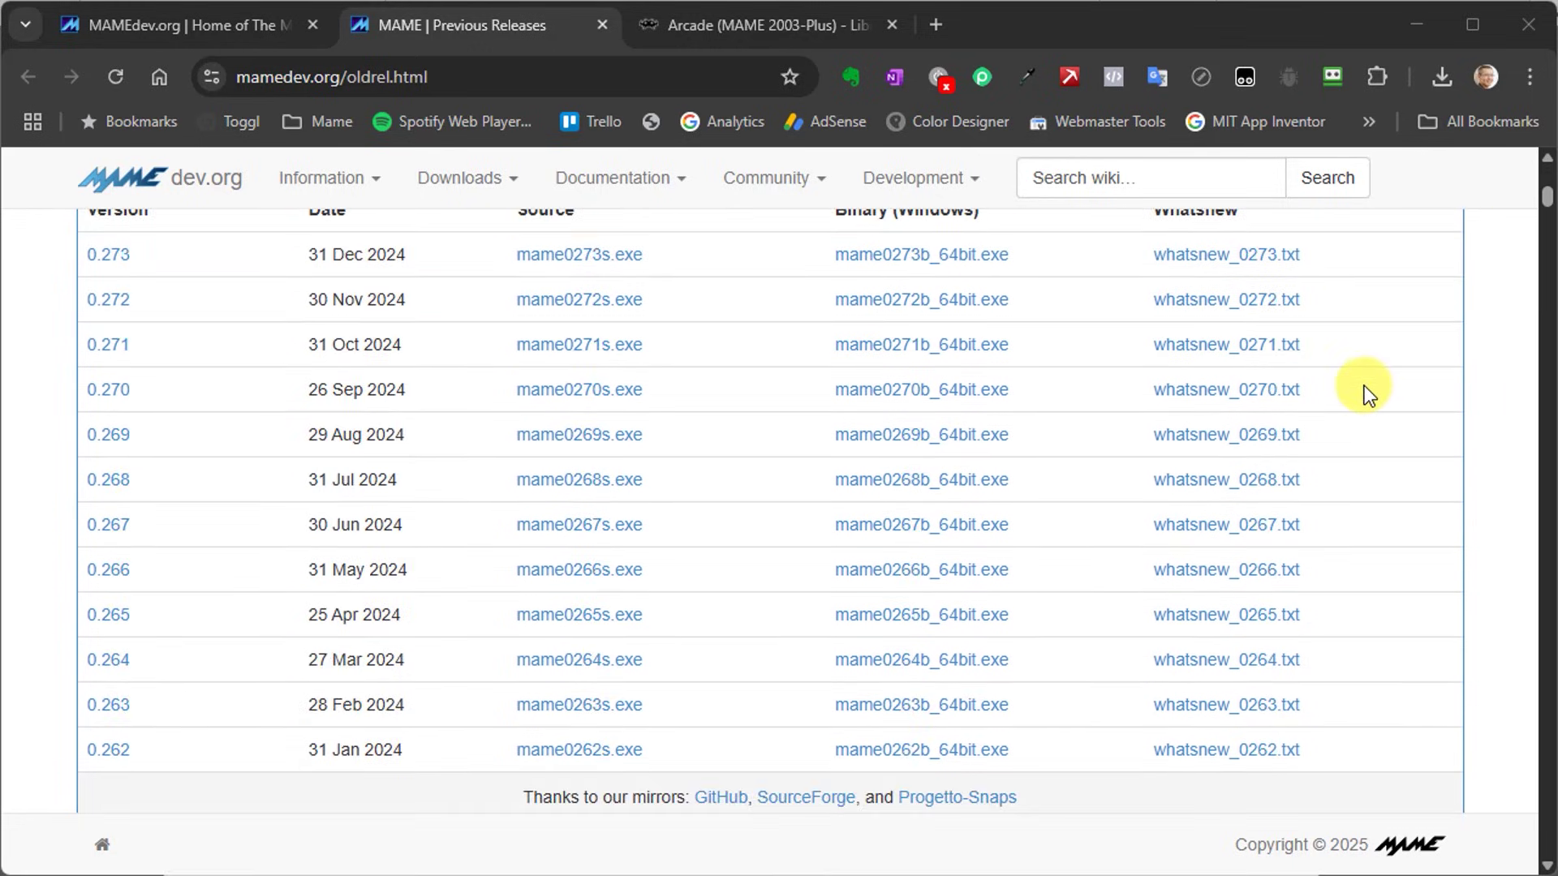
{"action": "scroll", "coordinate": [1362, 387], "scroll_direction": "down", "scroll_amount": 2}
{"action": "scroll", "coordinate": [1362, 386], "scroll_direction": "down", "scroll_amount": 12}
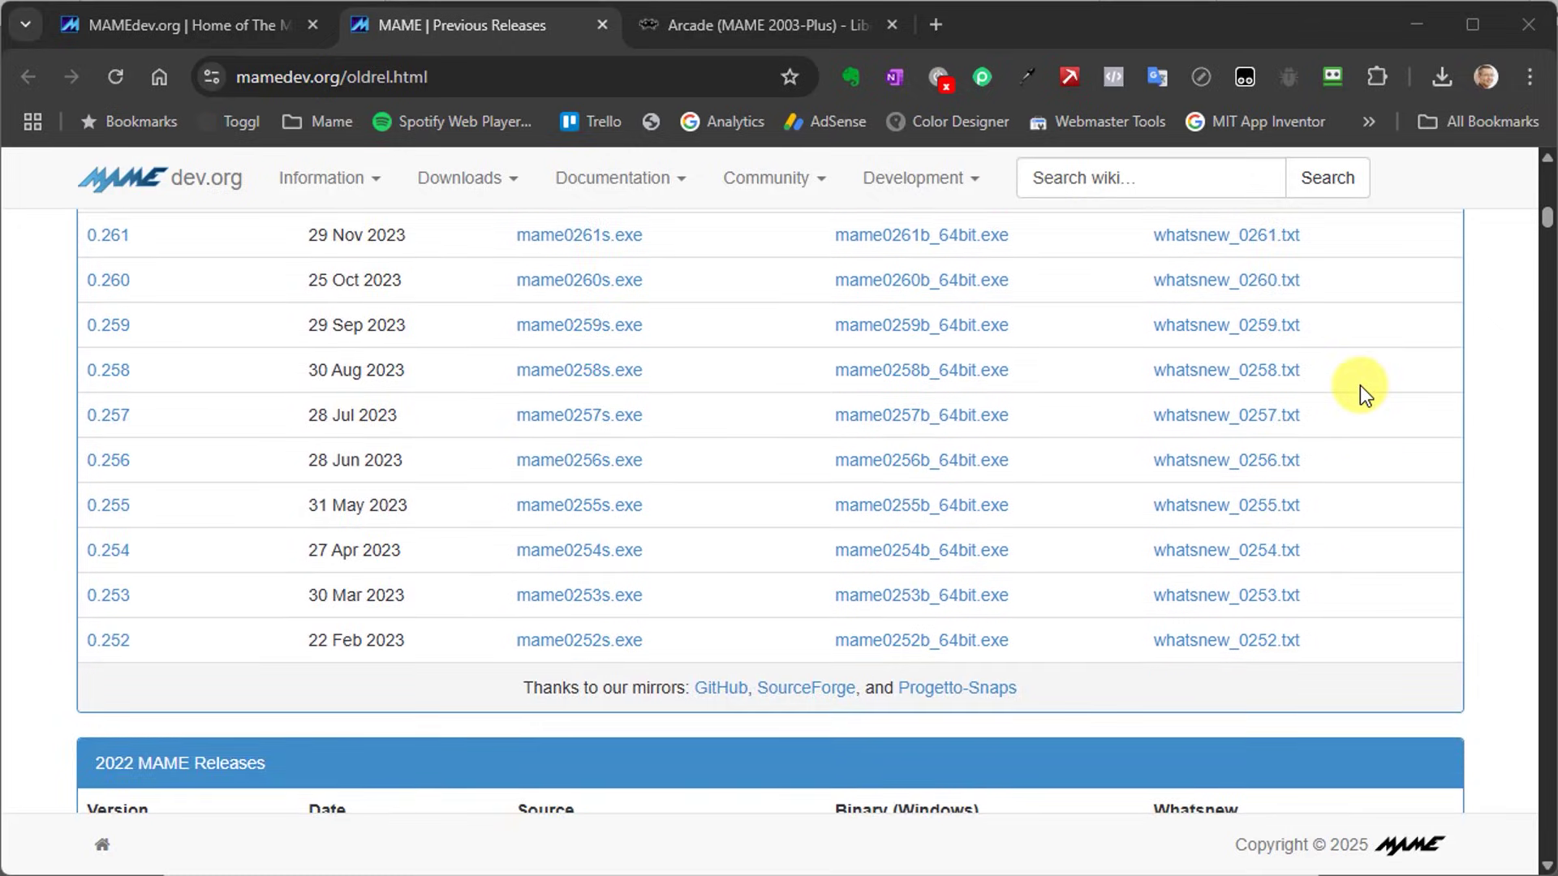
{"action": "scroll", "coordinate": [1360, 386], "scroll_direction": "down", "scroll_amount": 10}
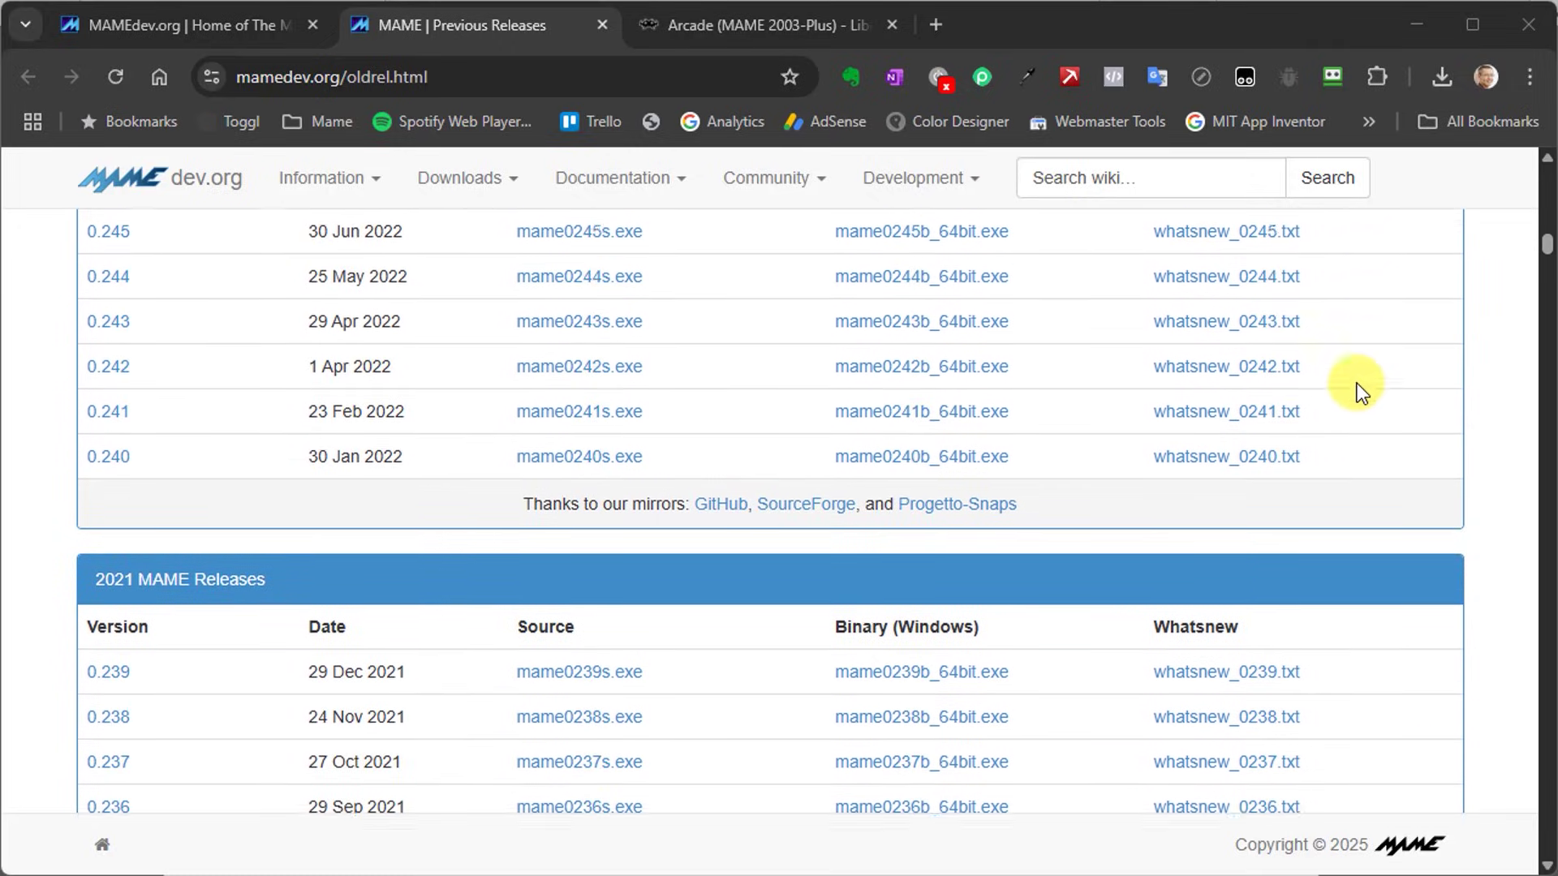
{"action": "scroll", "coordinate": [1357, 384], "scroll_direction": "down", "scroll_amount": 13}
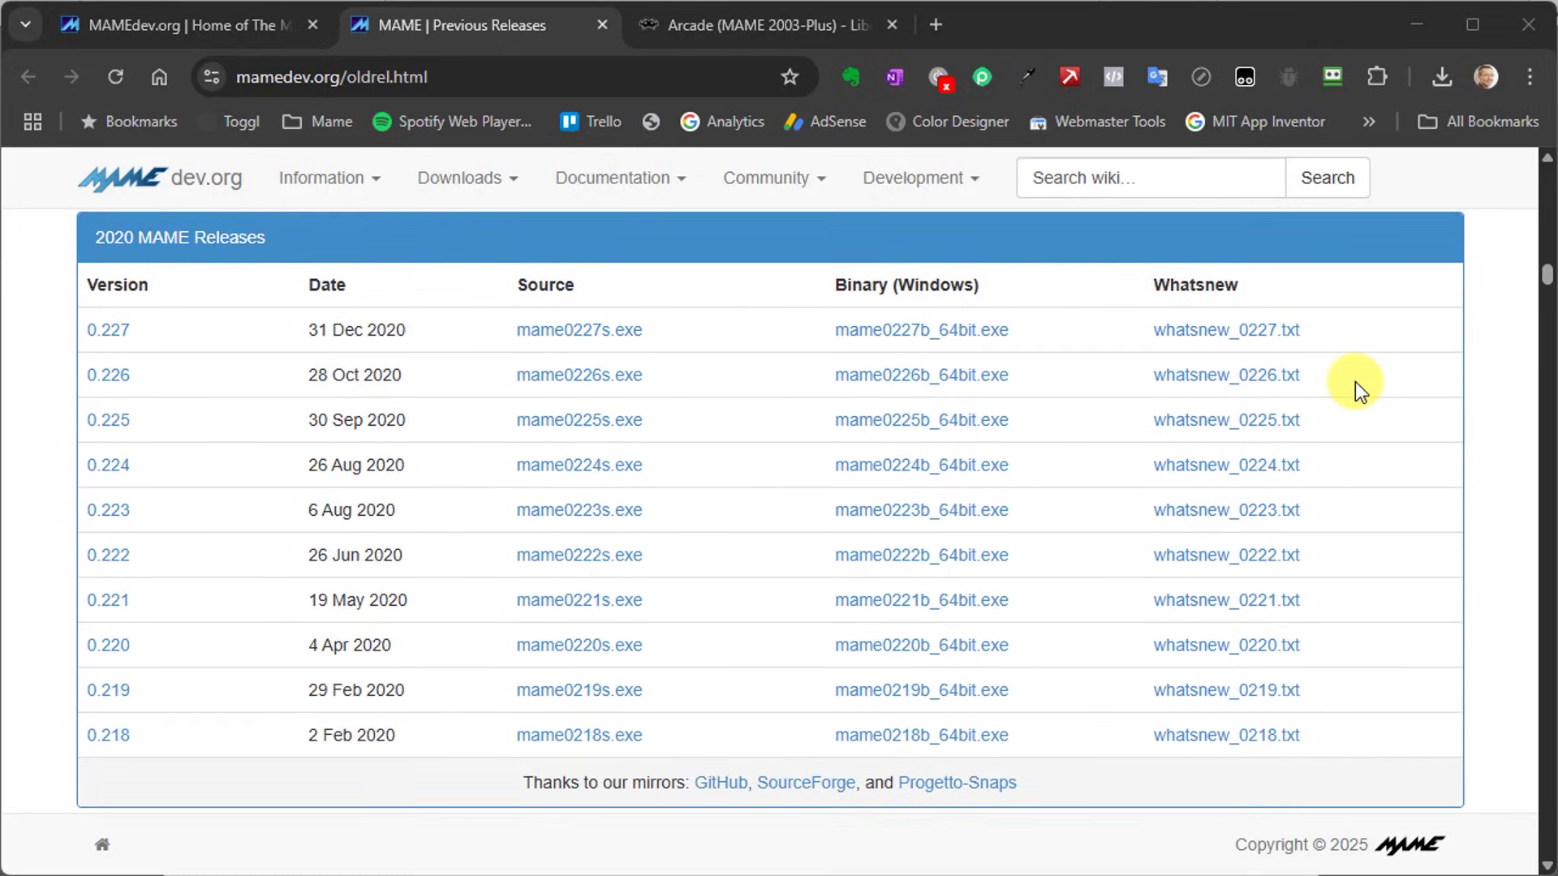
{"action": "scroll", "coordinate": [1355, 383], "scroll_direction": "down", "scroll_amount": 10}
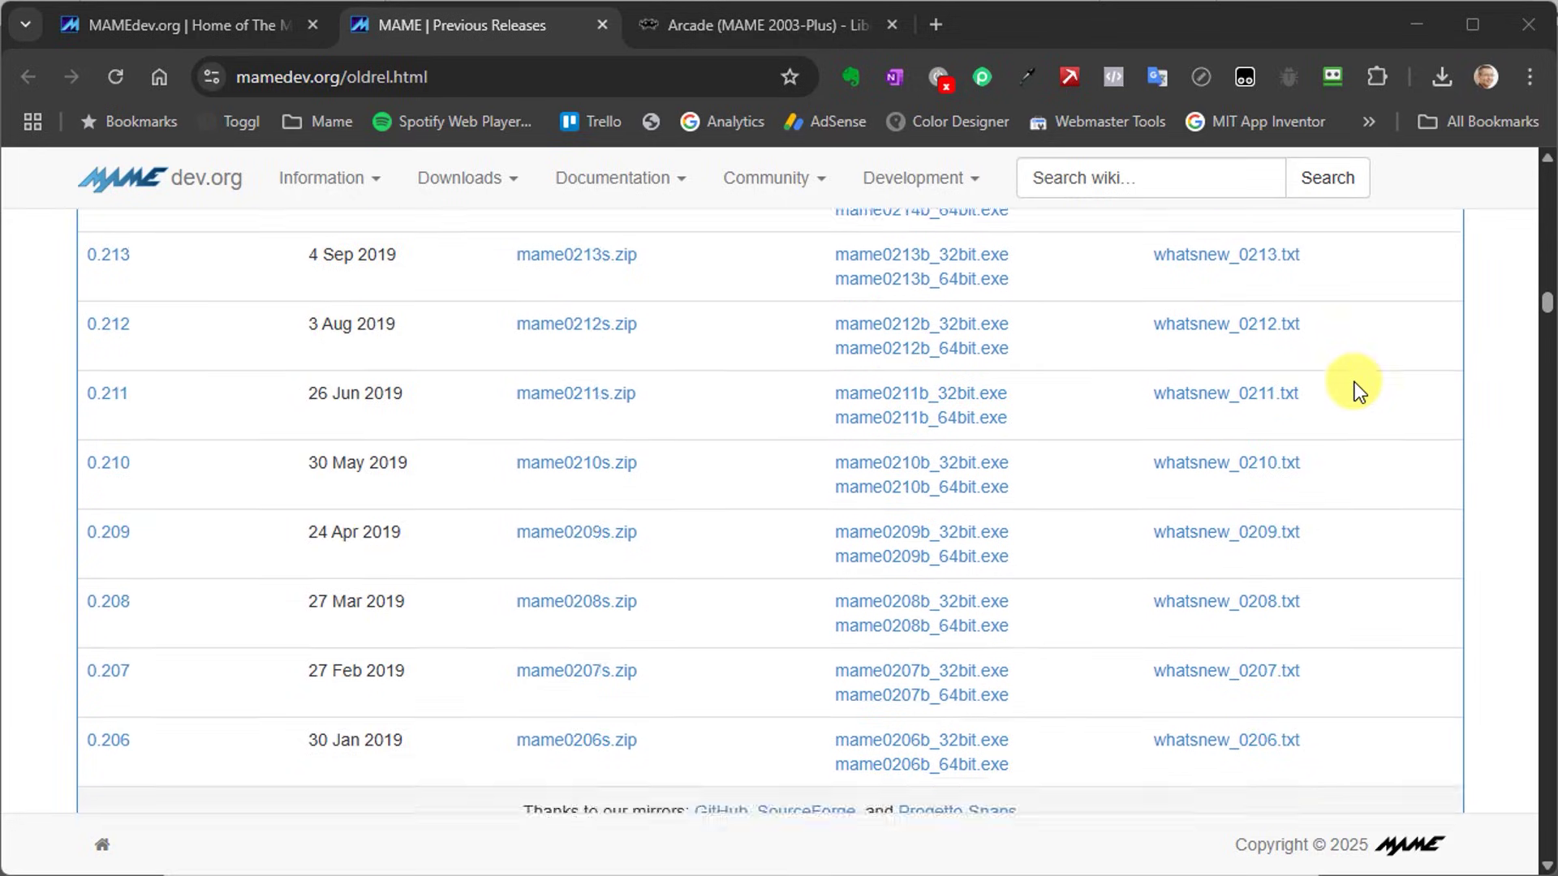
{"action": "scroll", "coordinate": [1359, 390], "scroll_direction": "down", "scroll_amount": 11}
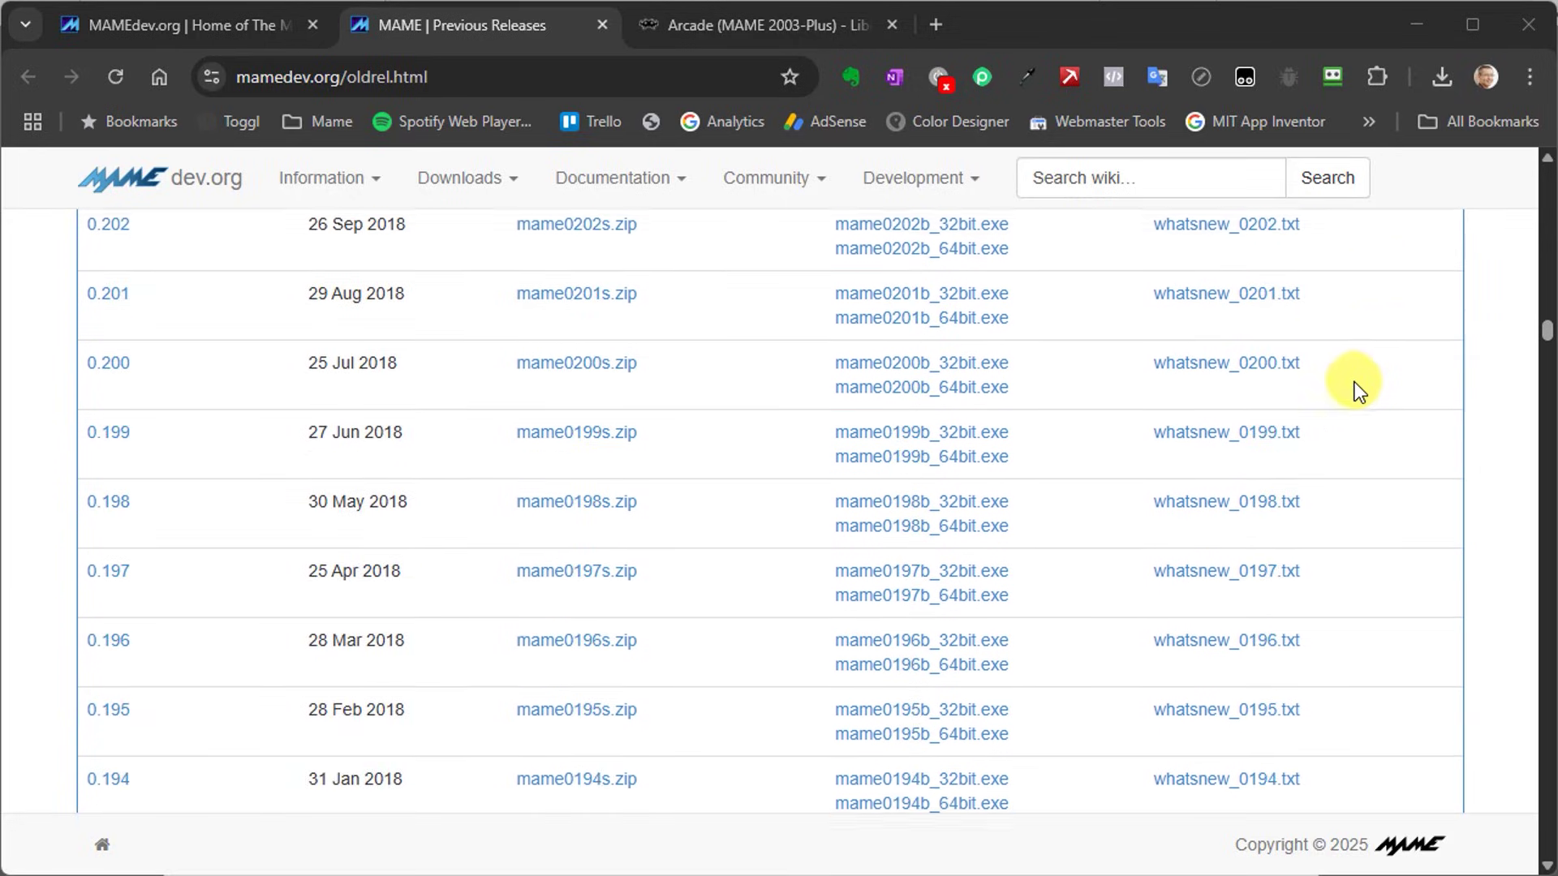
{"action": "scroll", "coordinate": [1351, 387], "scroll_direction": "down", "scroll_amount": 12}
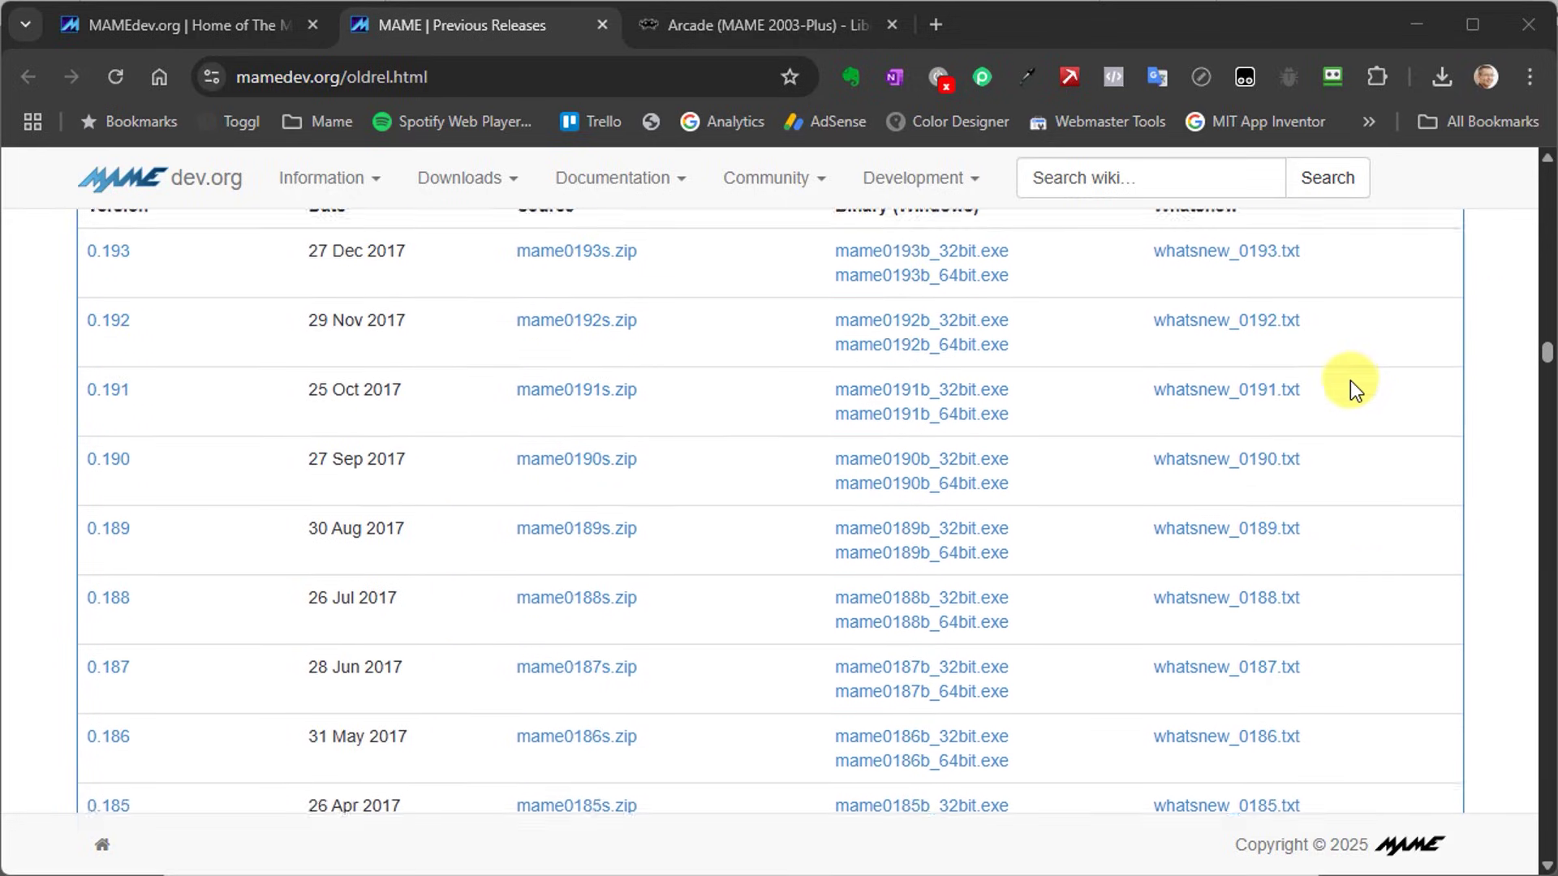
{"action": "scroll", "coordinate": [1350, 381], "scroll_direction": "down", "scroll_amount": 13}
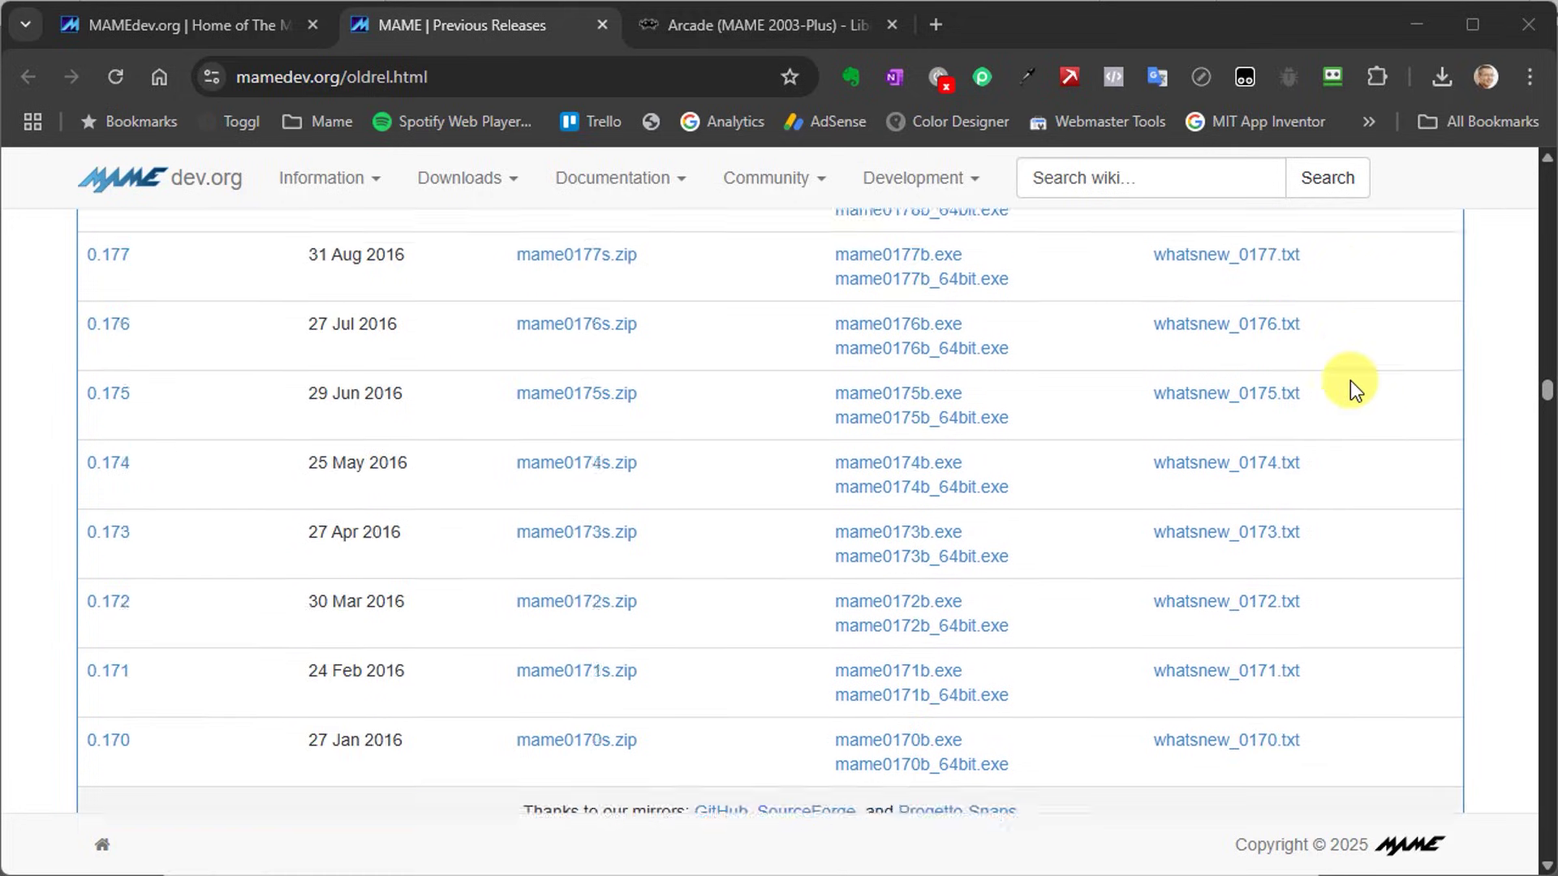
{"action": "scroll", "coordinate": [1350, 381], "scroll_direction": "down", "scroll_amount": 9}
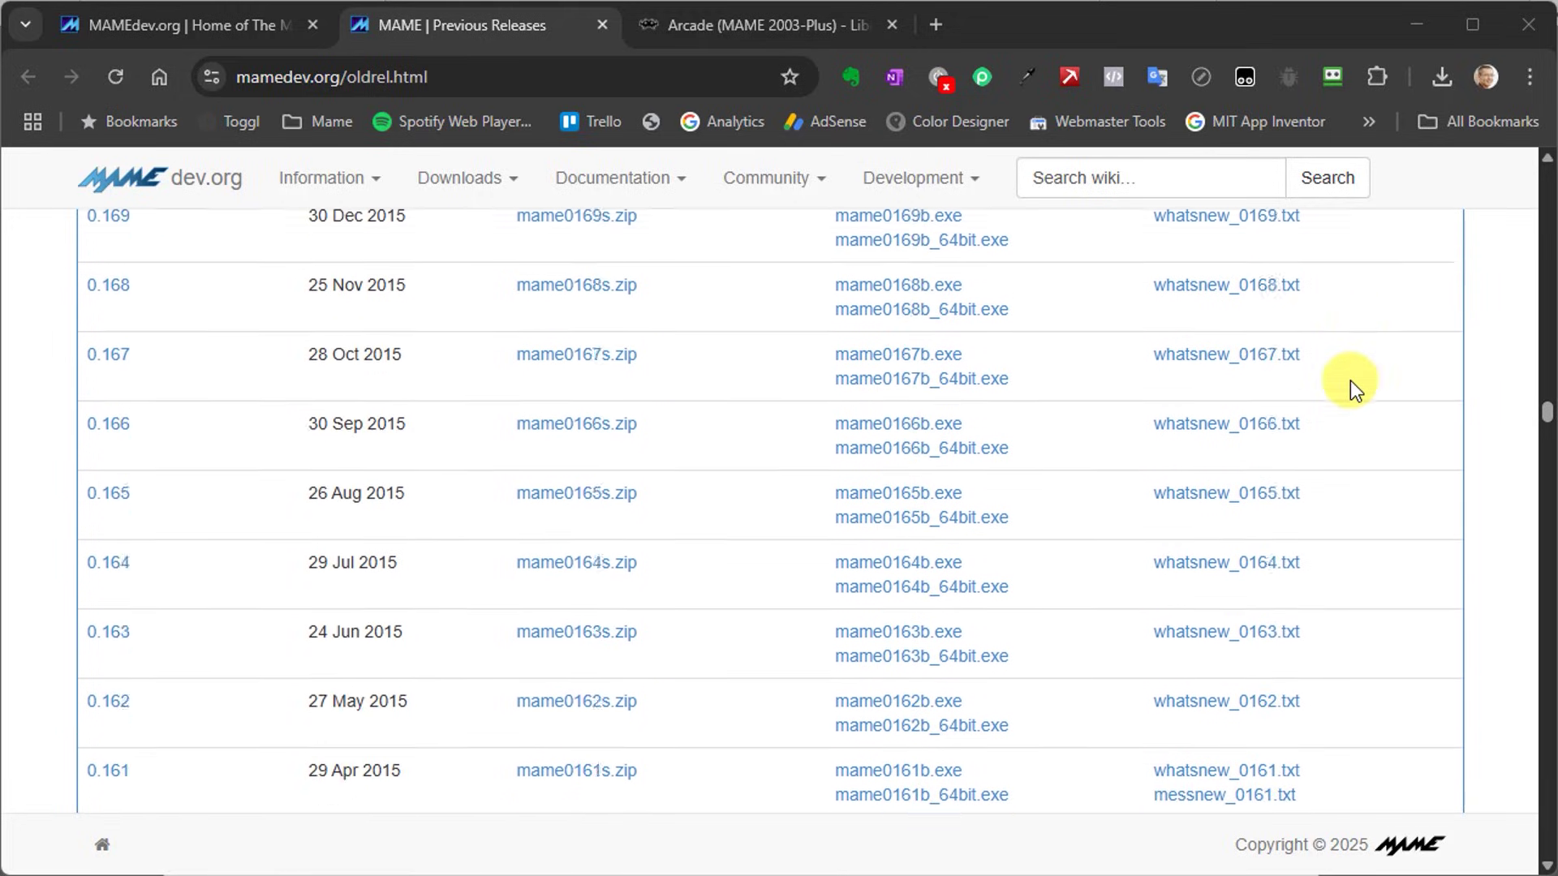
{"action": "scroll", "coordinate": [1350, 381], "scroll_direction": "down", "scroll_amount": 13}
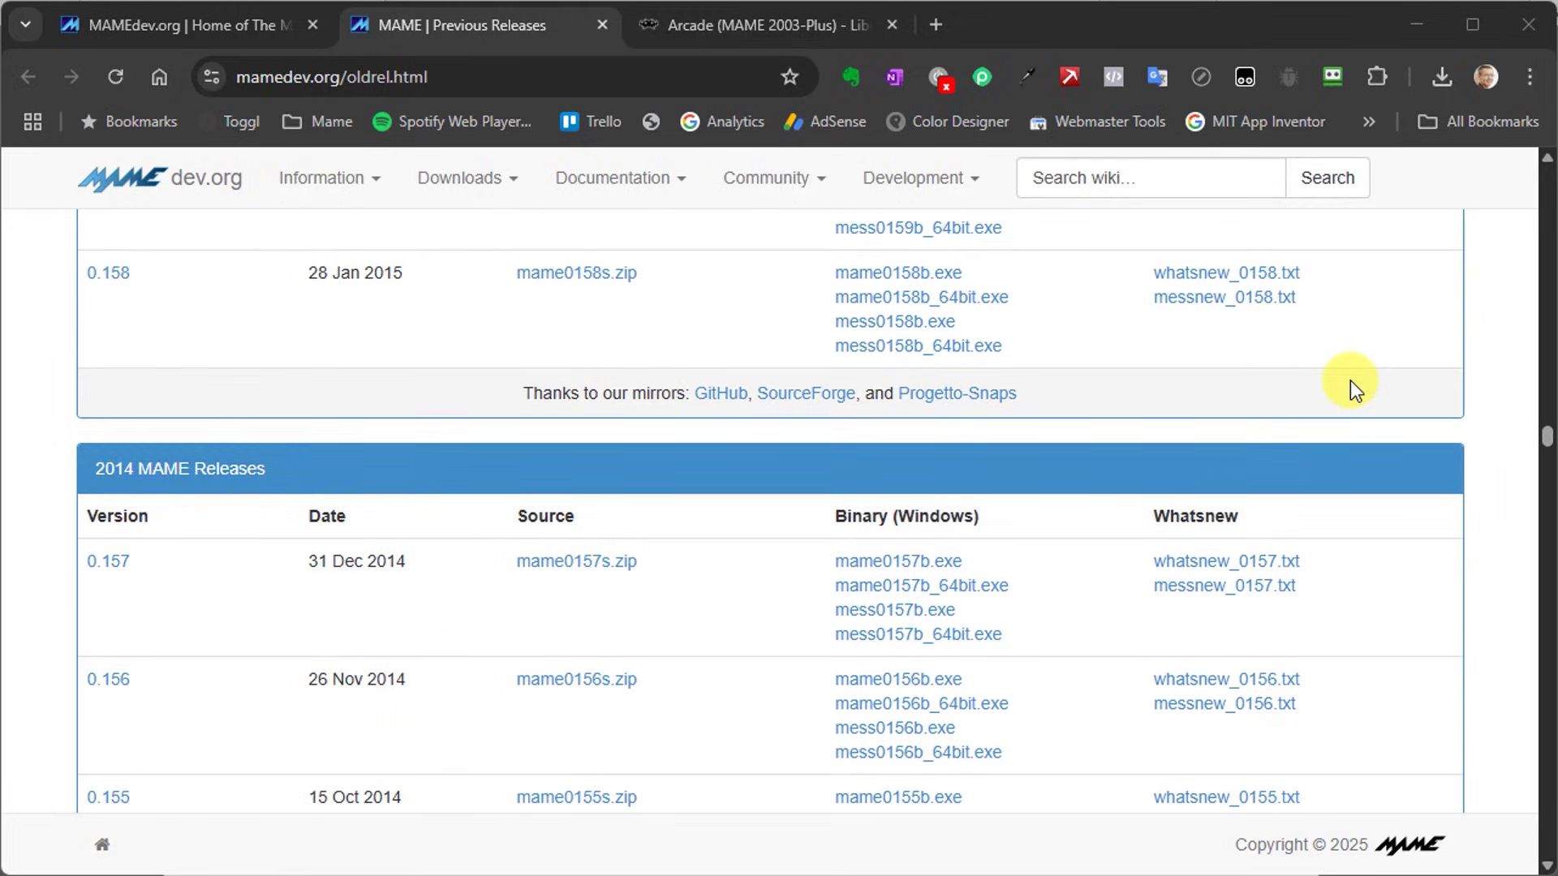
{"action": "scroll", "coordinate": [1350, 381], "scroll_direction": "down", "scroll_amount": 13}
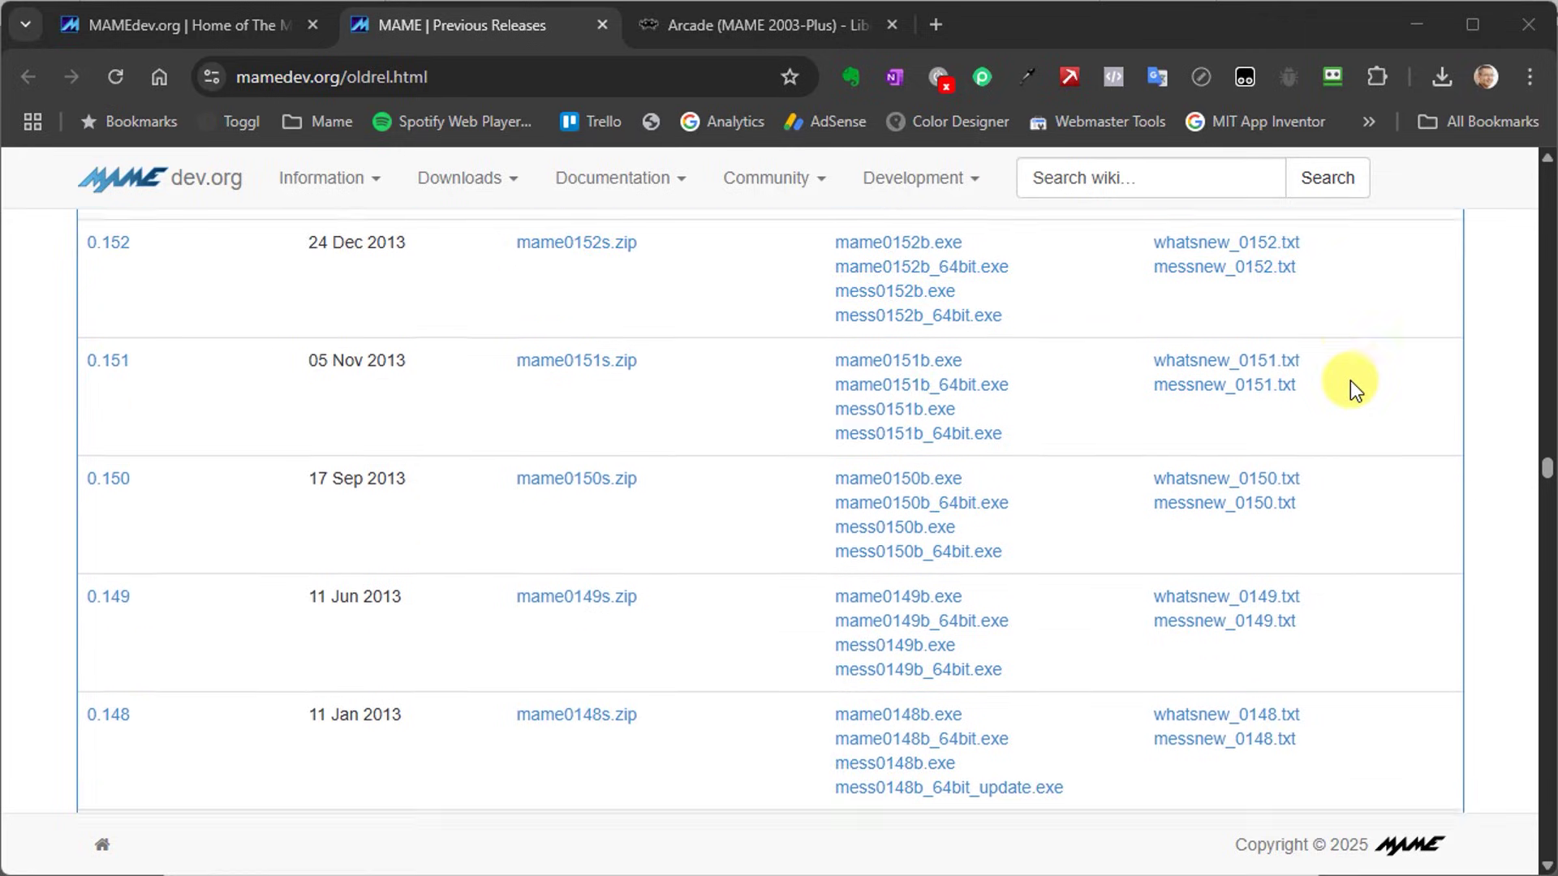
{"action": "scroll", "coordinate": [1350, 381], "scroll_direction": "down", "scroll_amount": 10}
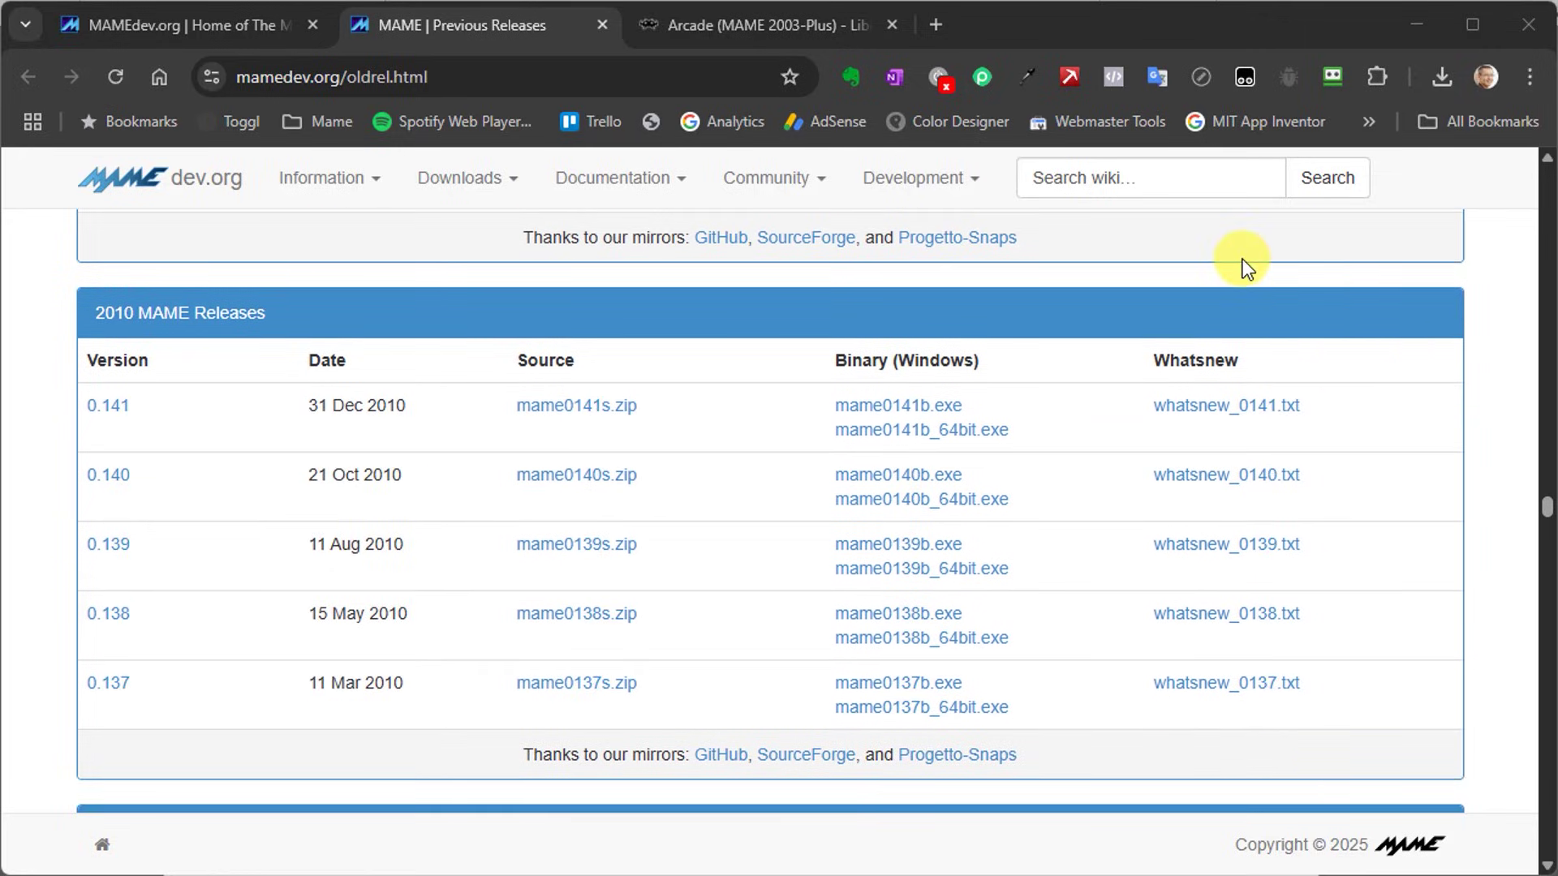
Switch to the Libretro Docs page on MAME 2003-Plus and read its Background section, including why it is called Plus.
{"action": "left_click", "coordinate": [742, 26]}
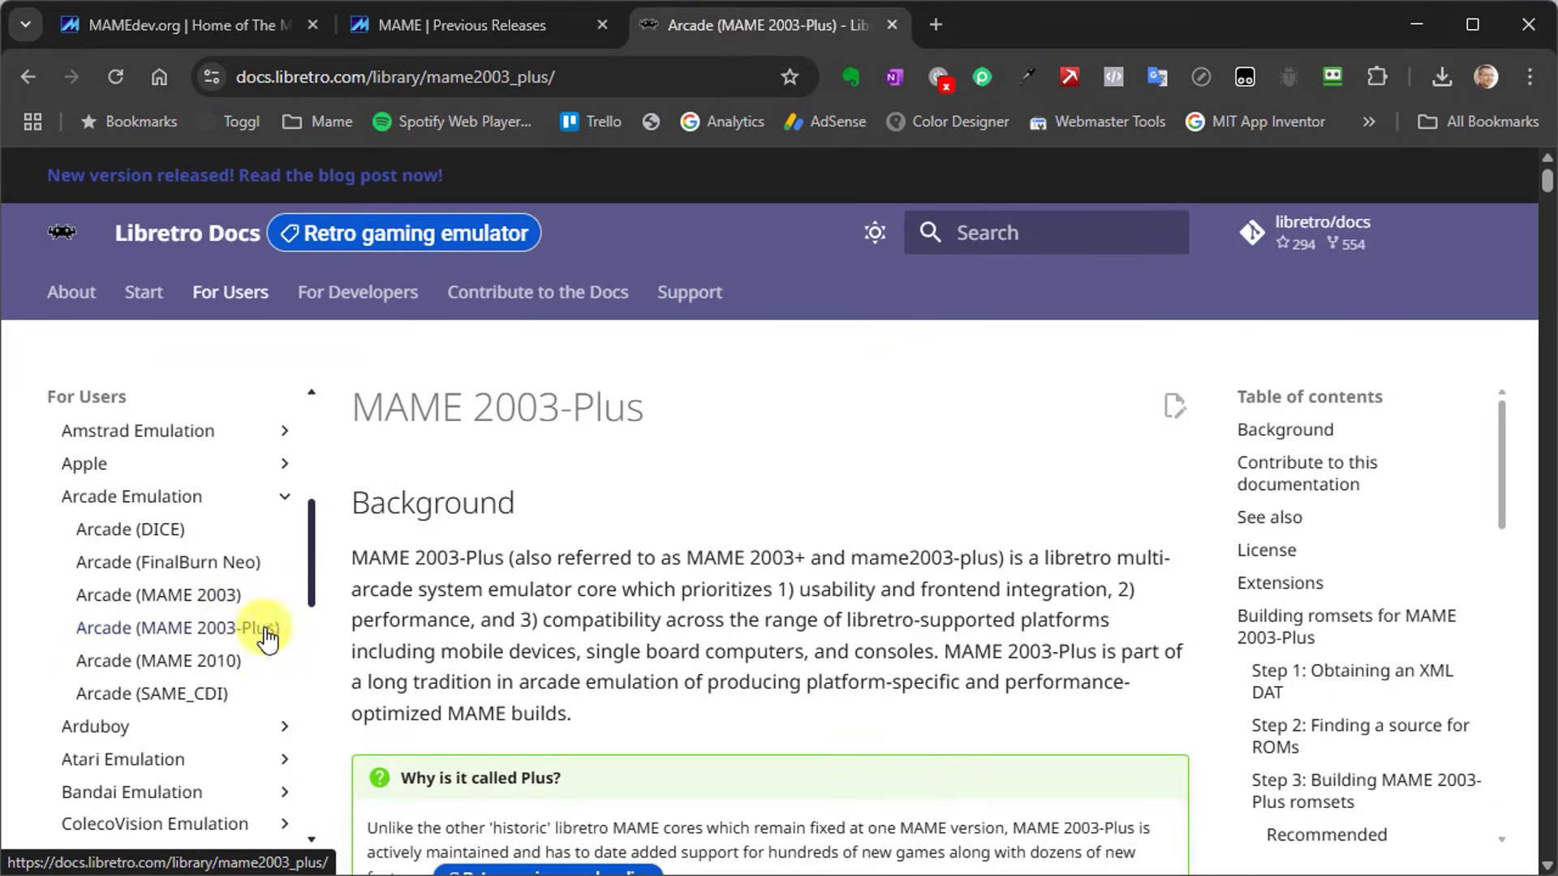
{"action": "scroll", "coordinate": [800, 576], "scroll_direction": "down", "scroll_amount": 1}
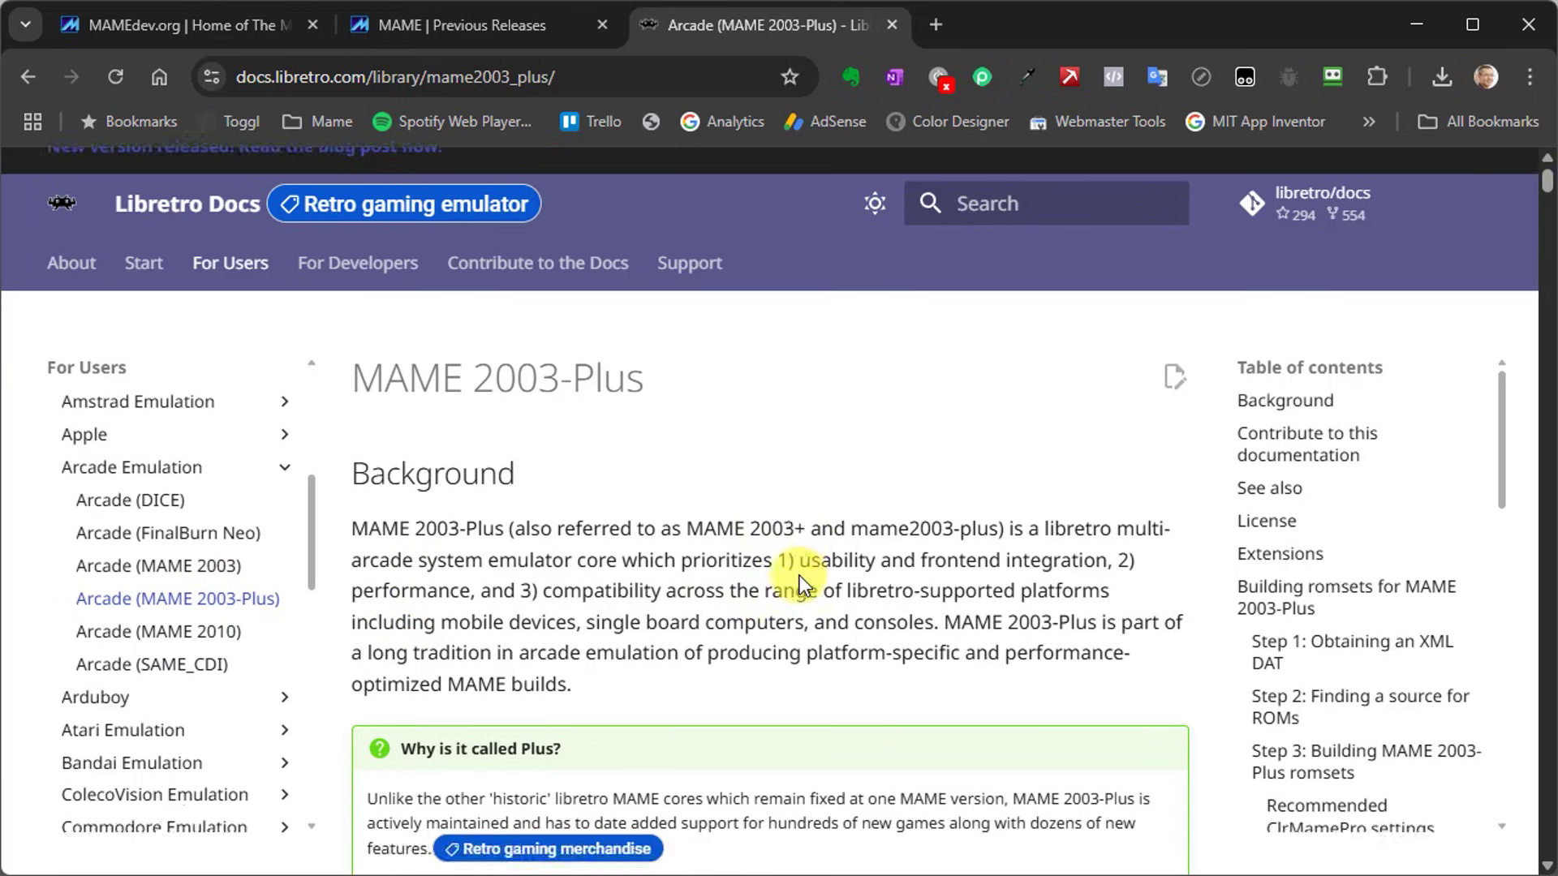
{"action": "scroll", "coordinate": [800, 576], "scroll_direction": "down", "scroll_amount": 3}
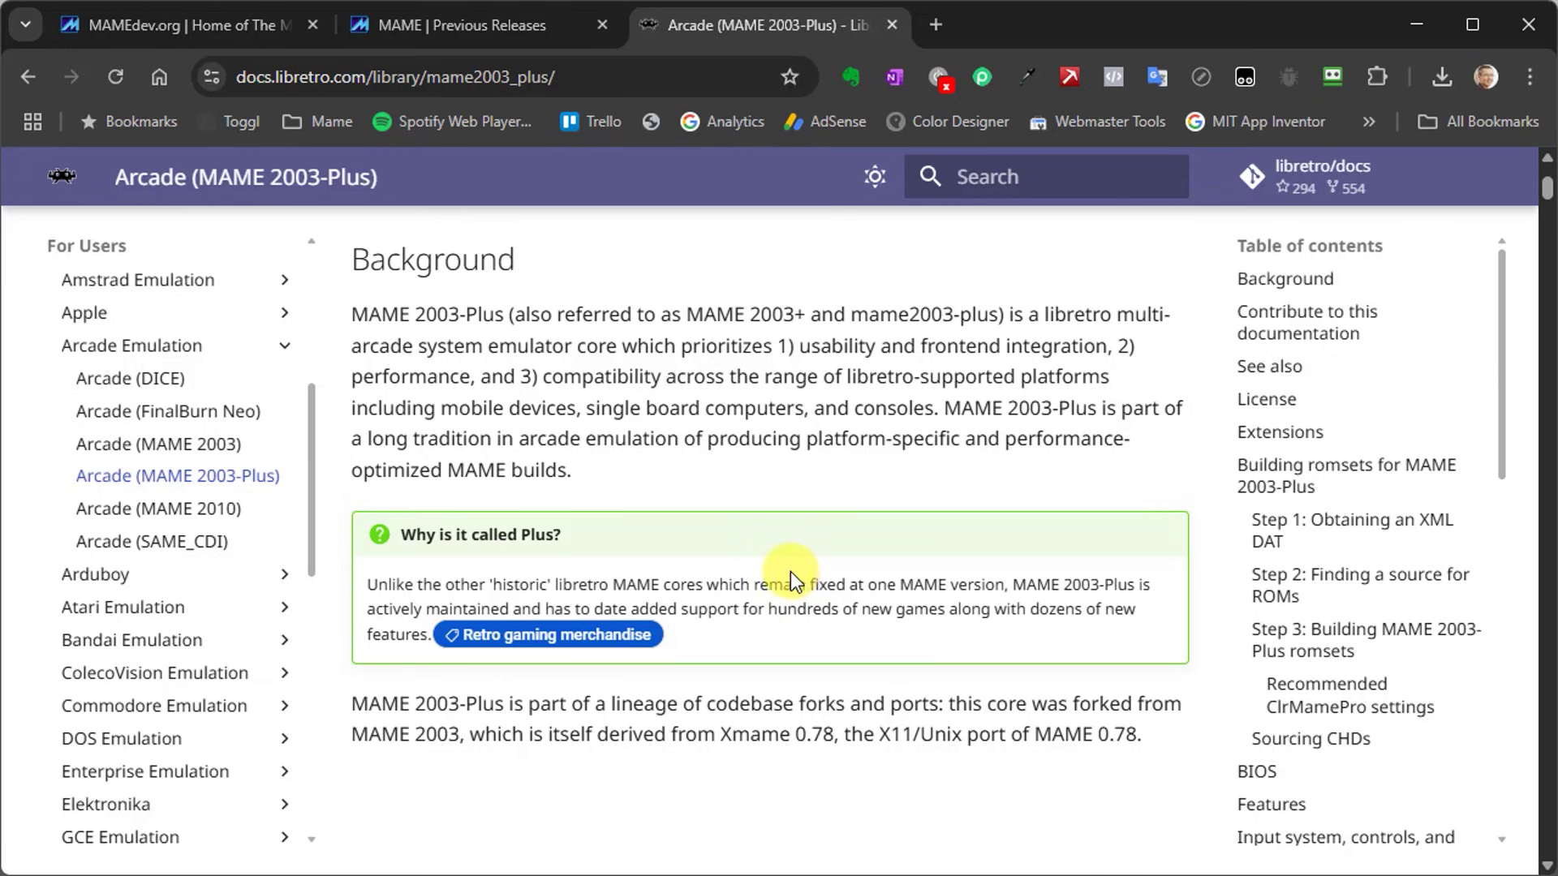
{"action": "scroll", "coordinate": [791, 571], "scroll_direction": "up", "scroll_amount": 2}
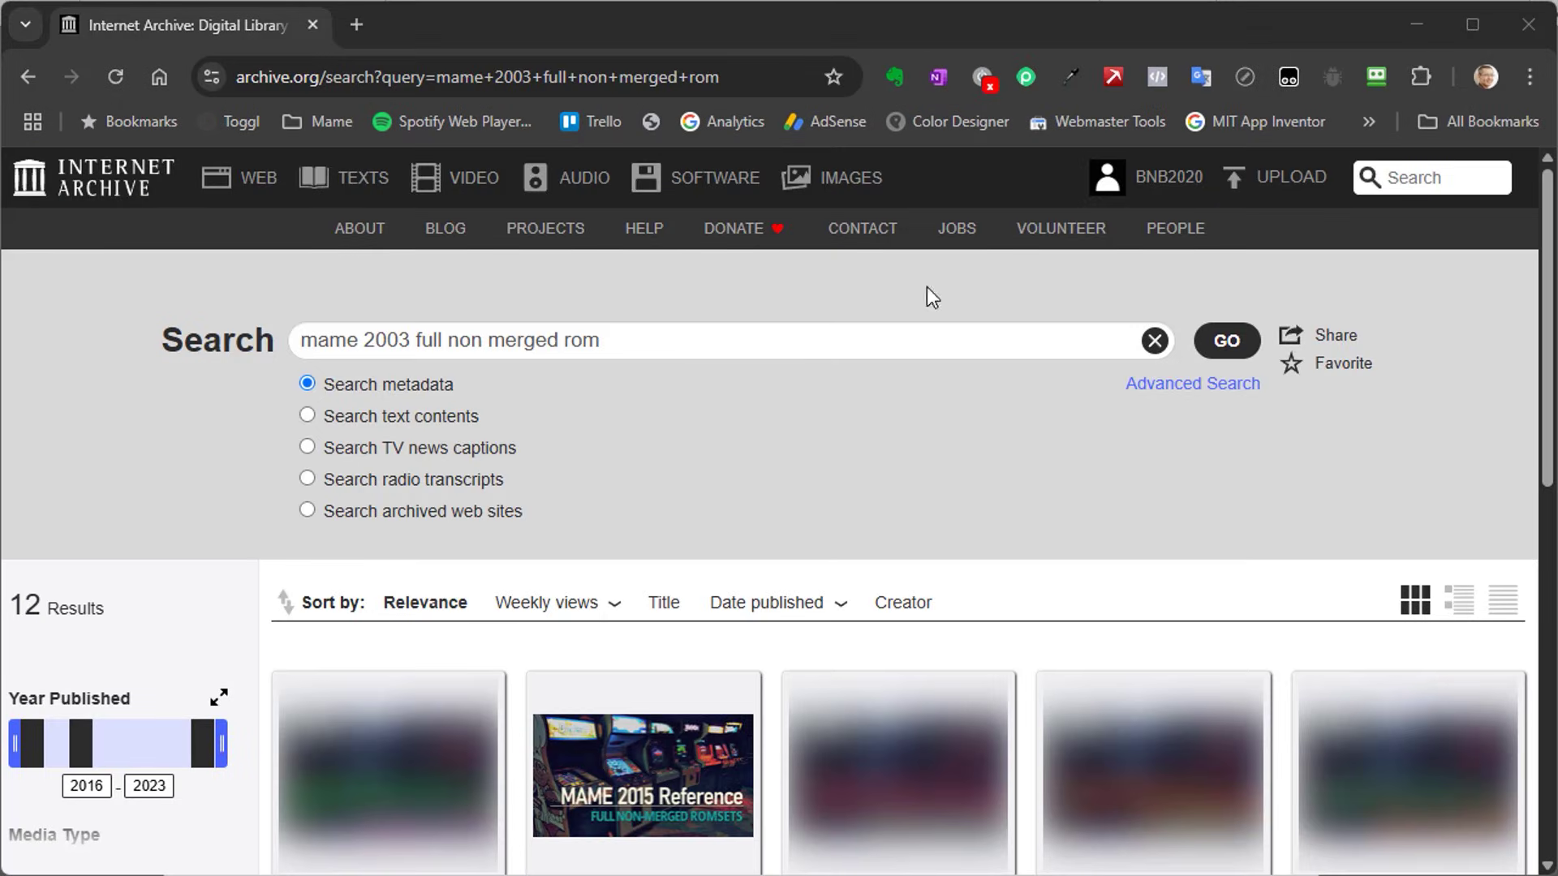
Examine the Internet Archive search results for "mame 2003 full non merged rom" to compare the reference ROM sets offered.
{"action": "scroll", "coordinate": [958, 297], "scroll_direction": "down", "scroll_amount": 4}
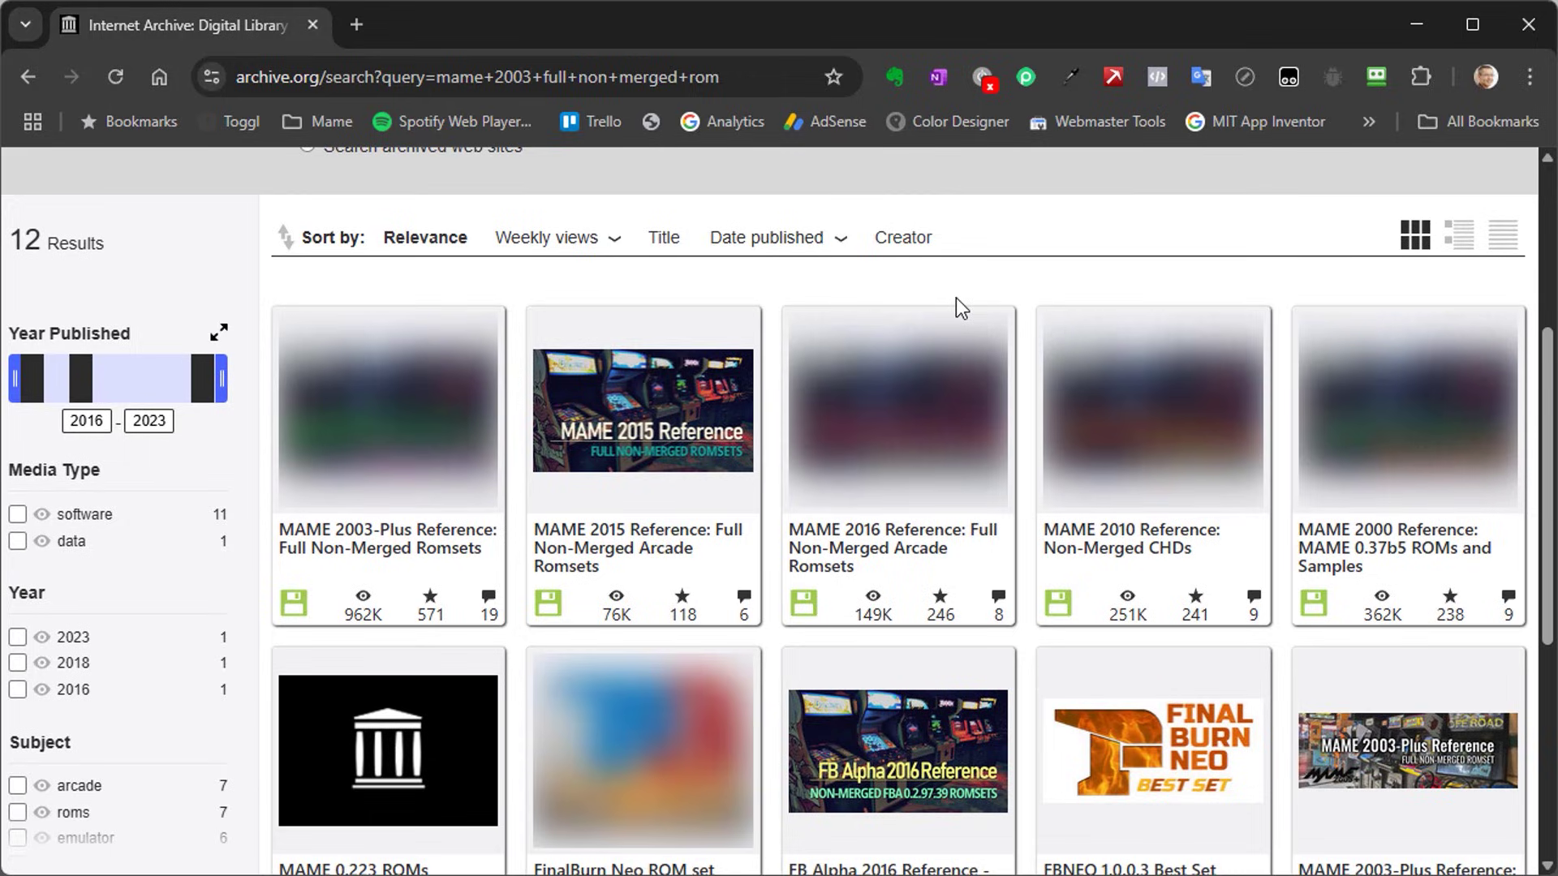
{"action": "scroll", "coordinate": [950, 300], "scroll_direction": "up", "scroll_amount": 4}
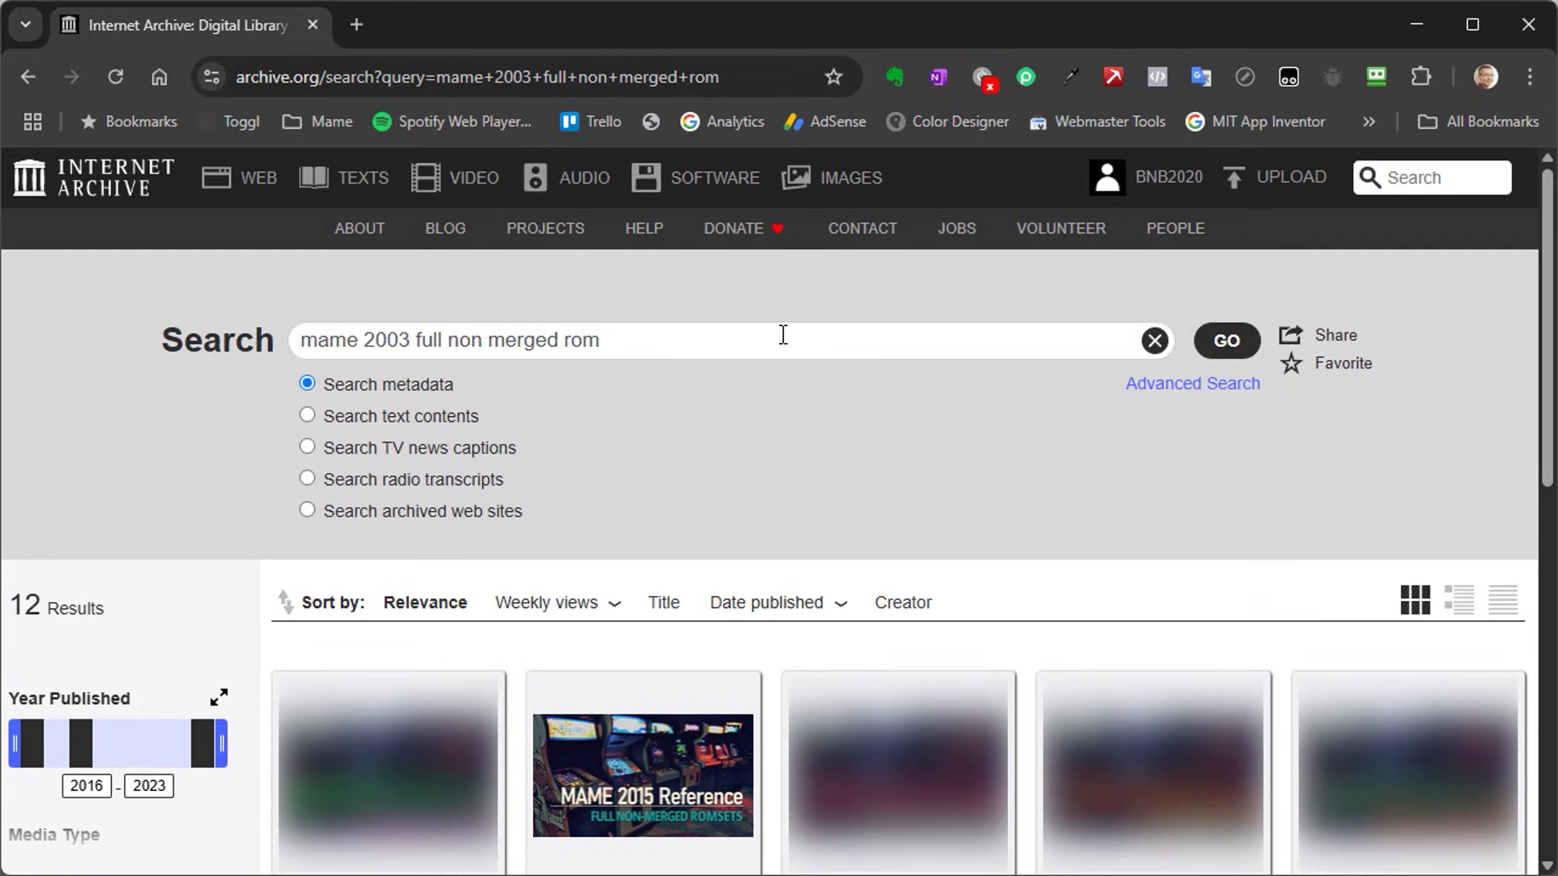
{"action": "left_click", "coordinate": [582, 355]}
{"action": "triple_click", "coordinate": [582, 354]}
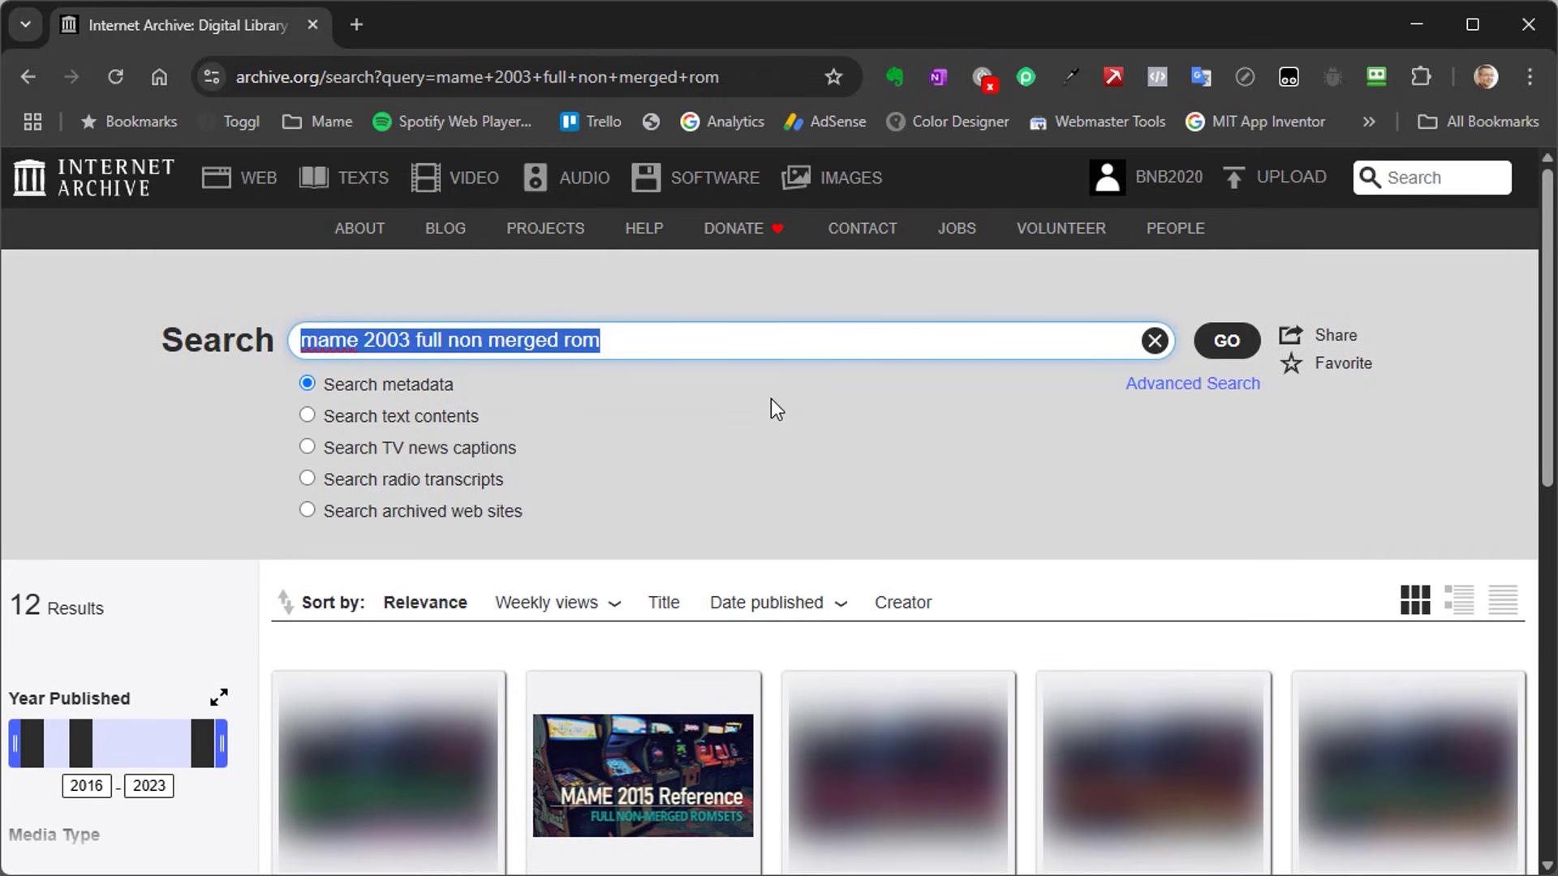
{"action": "scroll", "coordinate": [931, 466], "scroll_direction": "down", "scroll_amount": 4}
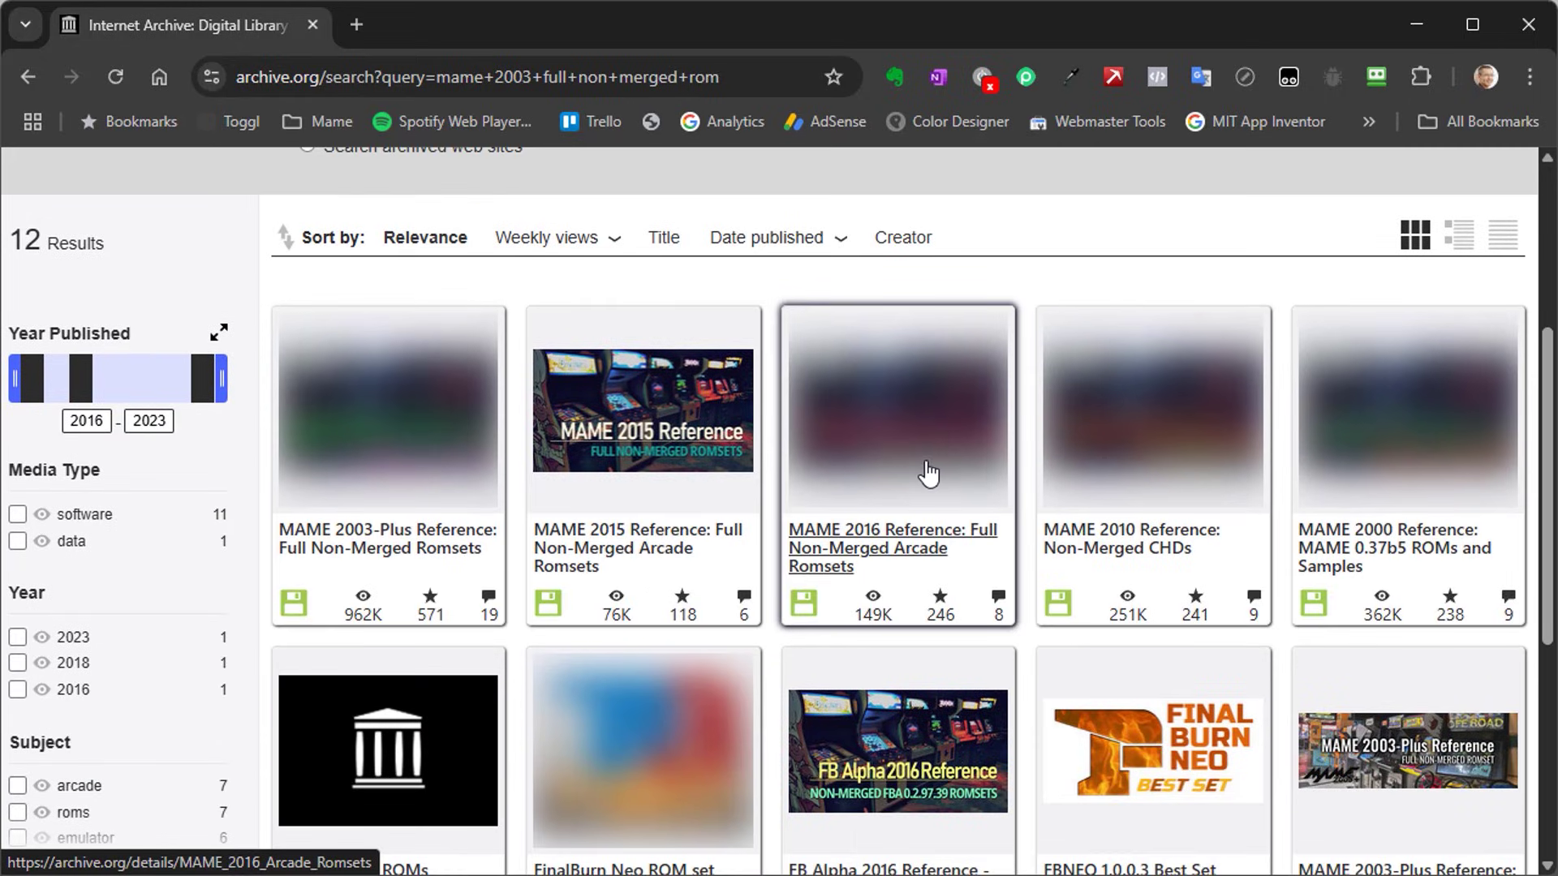
{"action": "mouse_move", "coordinate": [924, 470]}
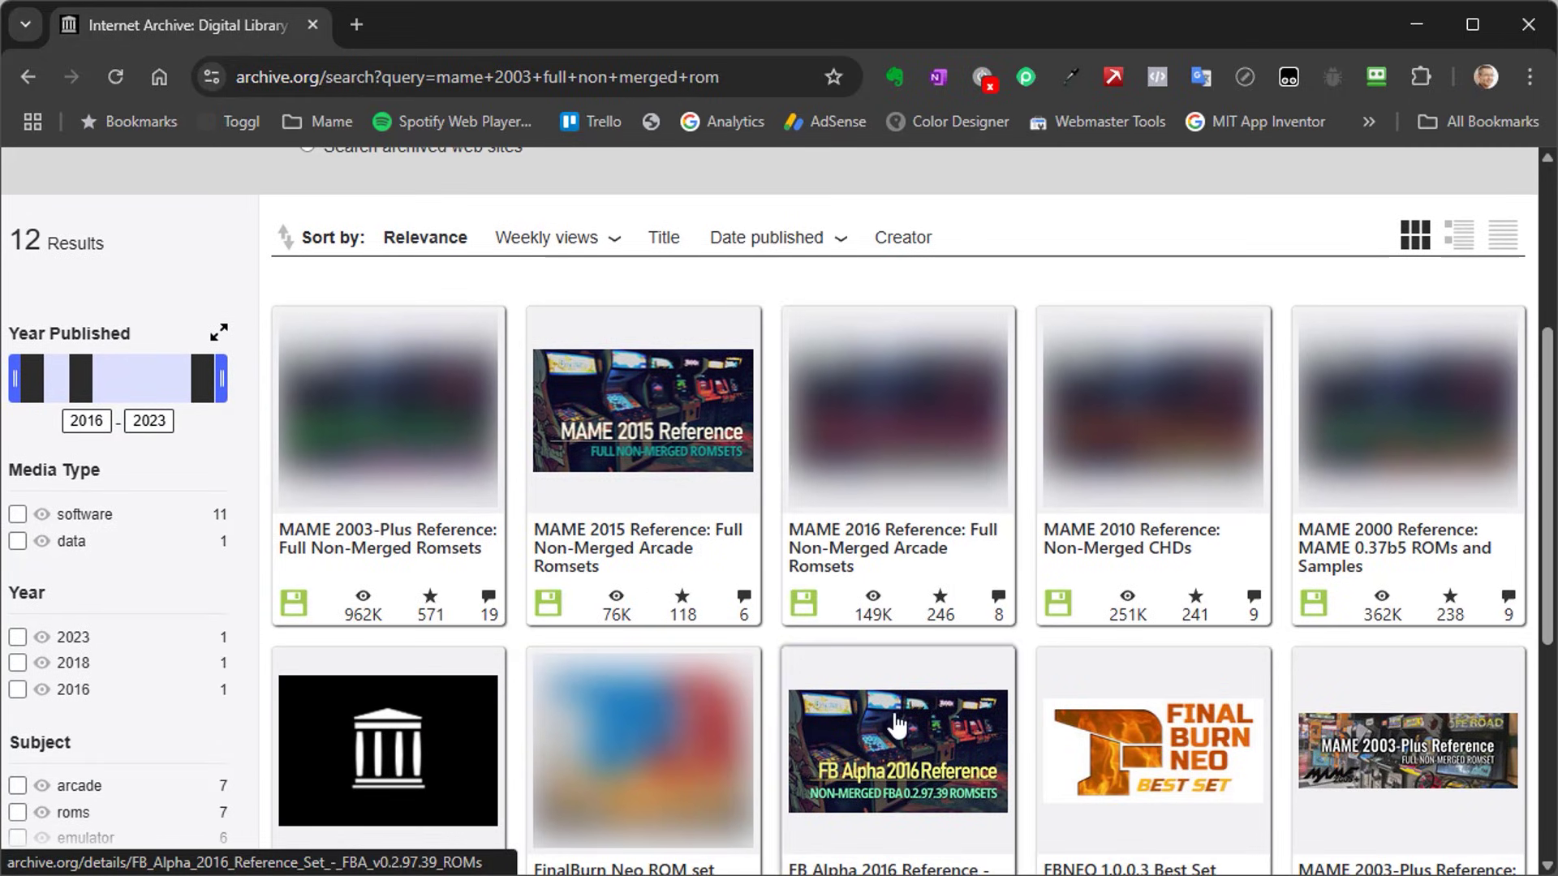
{"action": "mouse_move", "coordinate": [925, 737]}
{"action": "scroll", "coordinate": [923, 737], "scroll_direction": "down", "scroll_amount": 5}
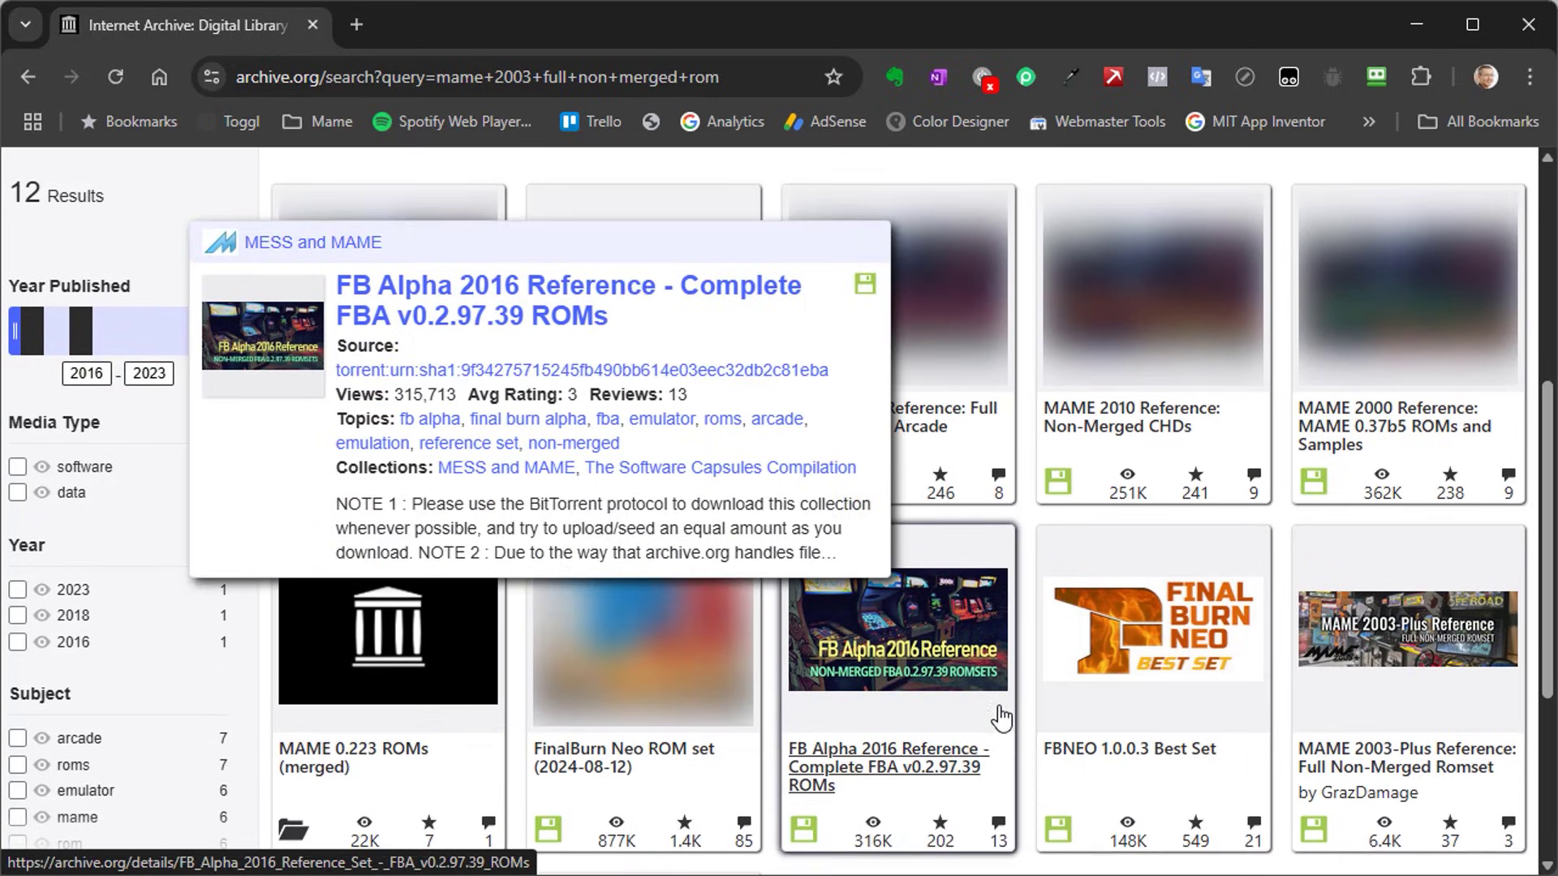
{"action": "scroll", "coordinate": [1005, 692], "scroll_direction": "down", "scroll_amount": 1}
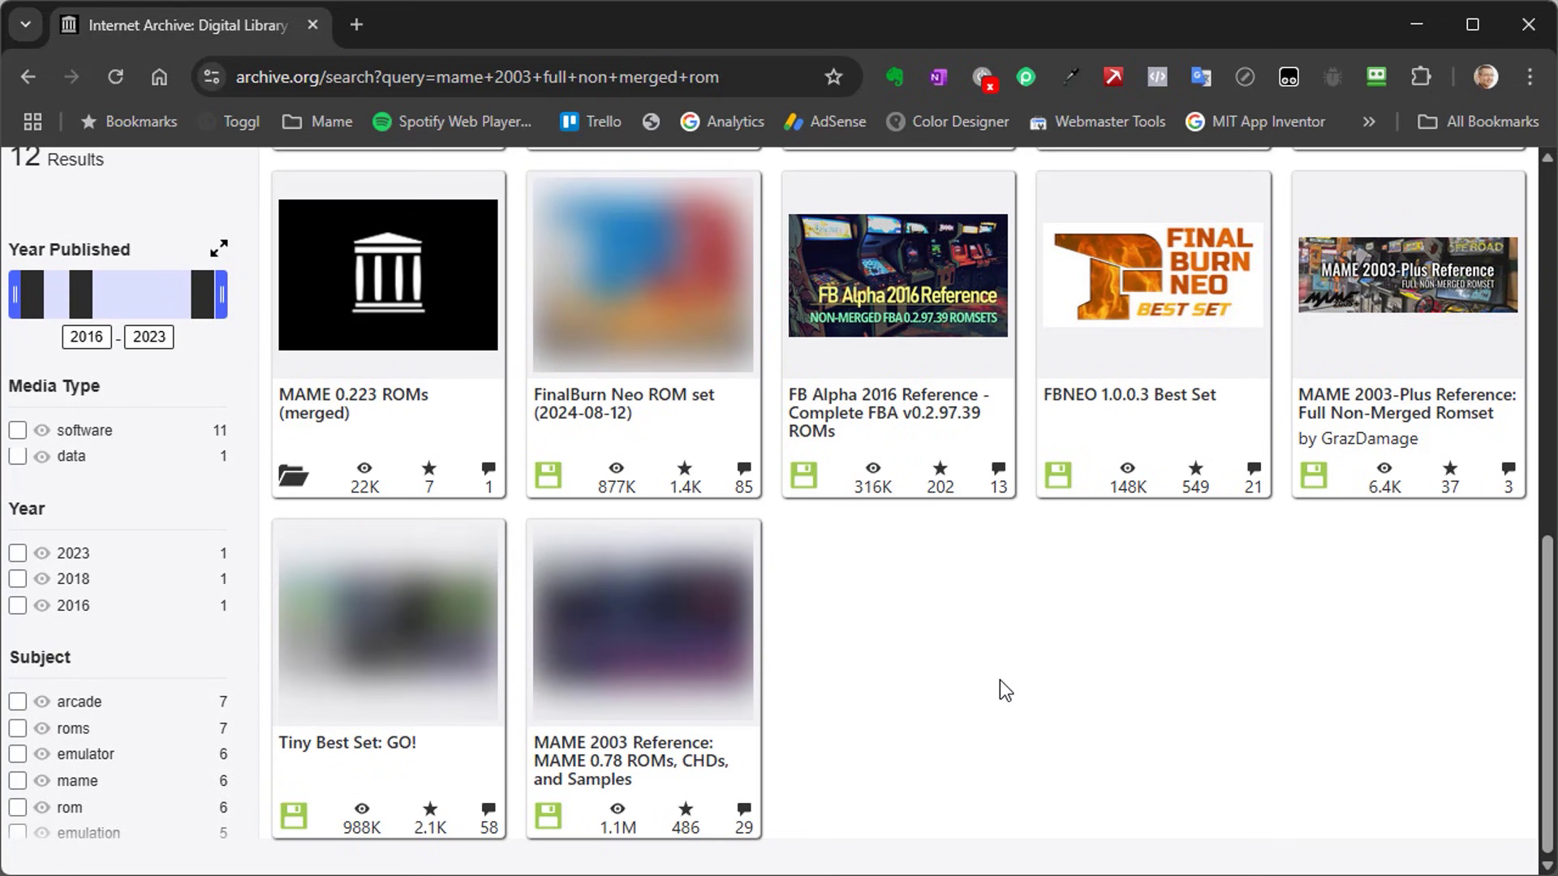
{"action": "scroll", "coordinate": [1000, 688], "scroll_direction": "up", "scroll_amount": 6}
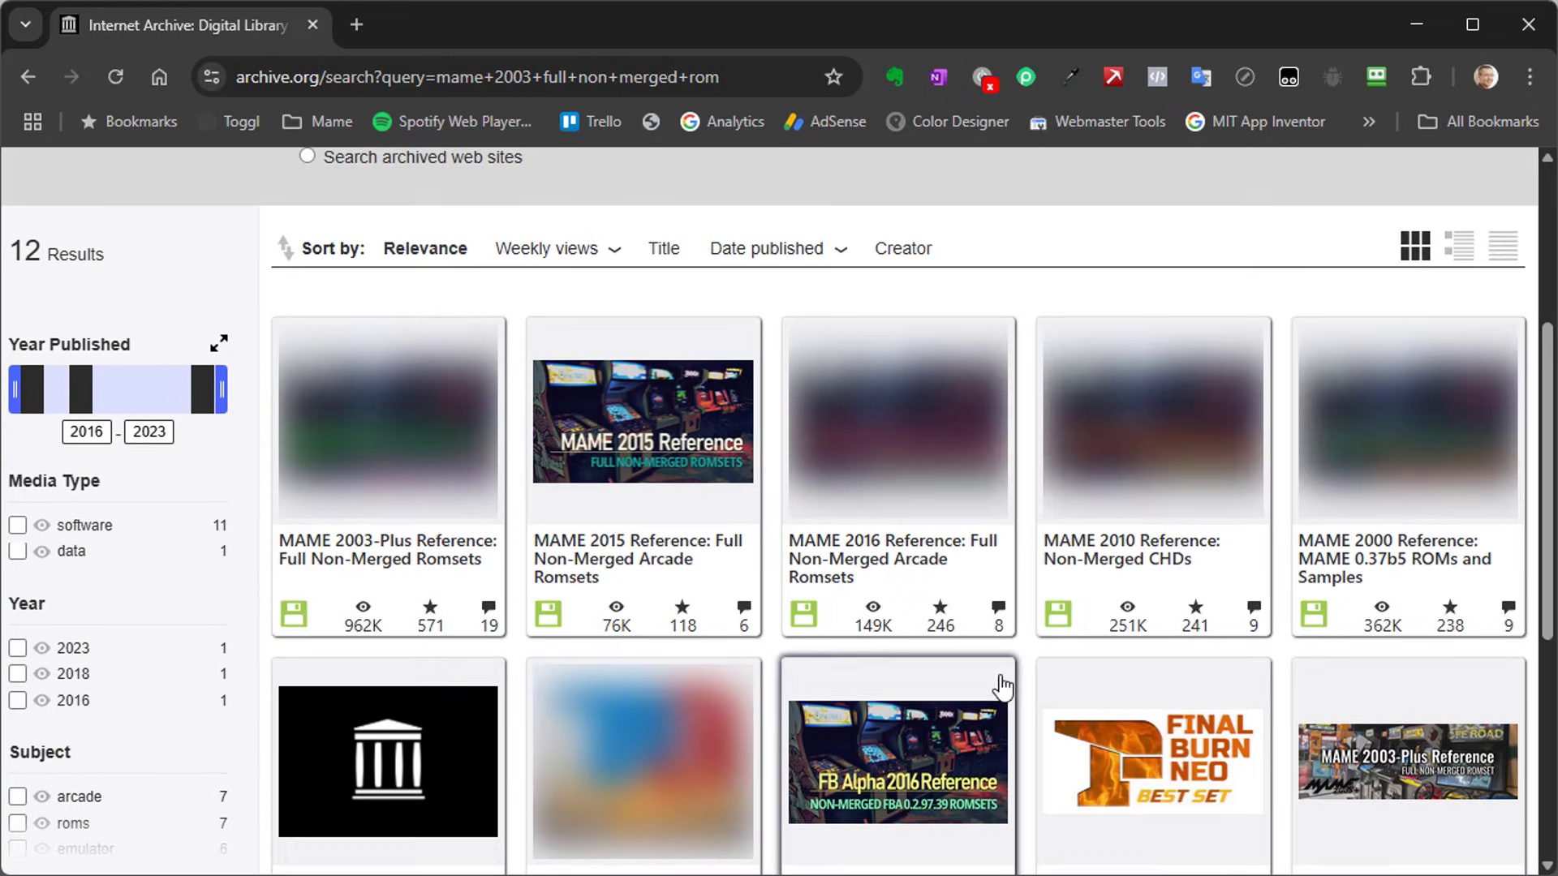
{"action": "mouse_move", "coordinate": [999, 688]}
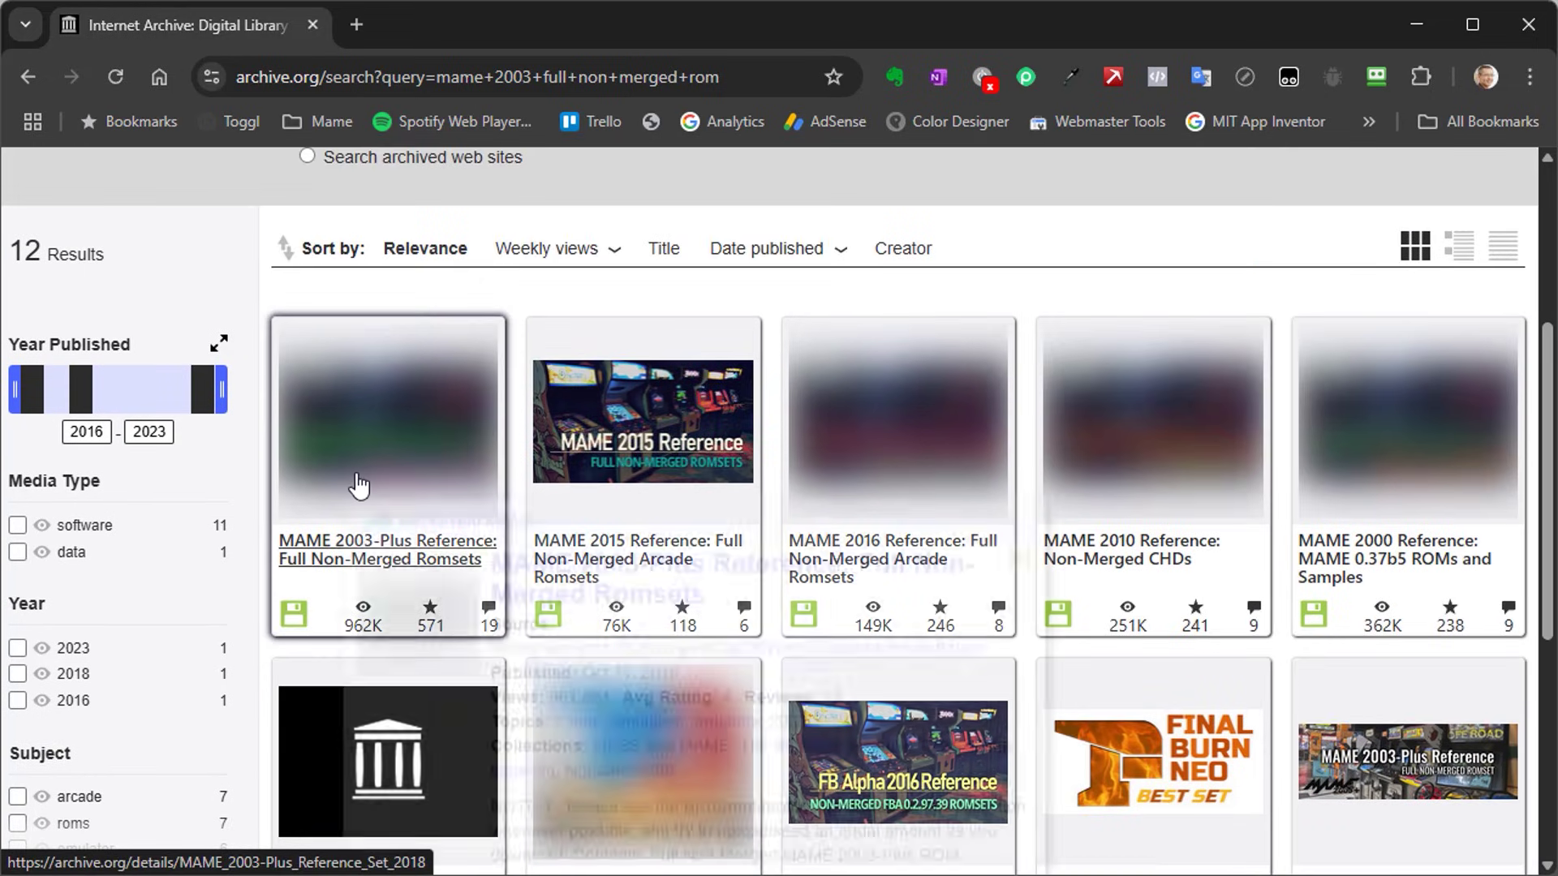
Open the "MAME 2003-Plus Reference: Full Non-Merged Romsets" item and view its description and contents details.
{"action": "left_click", "coordinate": [647, 473]}
{"action": "mouse_move", "coordinate": [647, 472]}
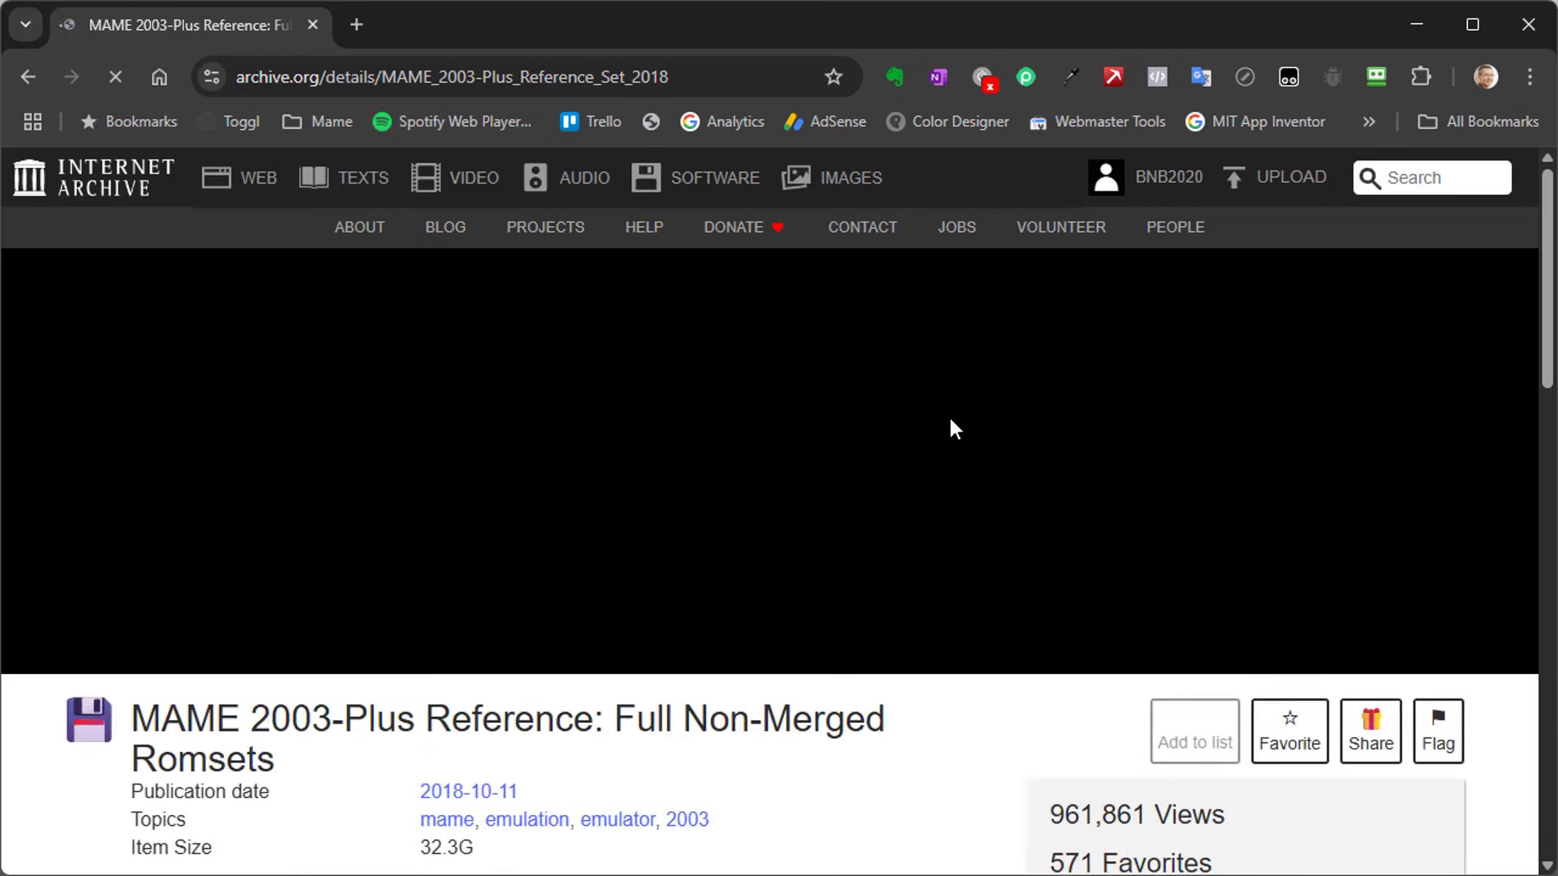
{"action": "scroll", "coordinate": [949, 430], "scroll_direction": "down", "scroll_amount": 3}
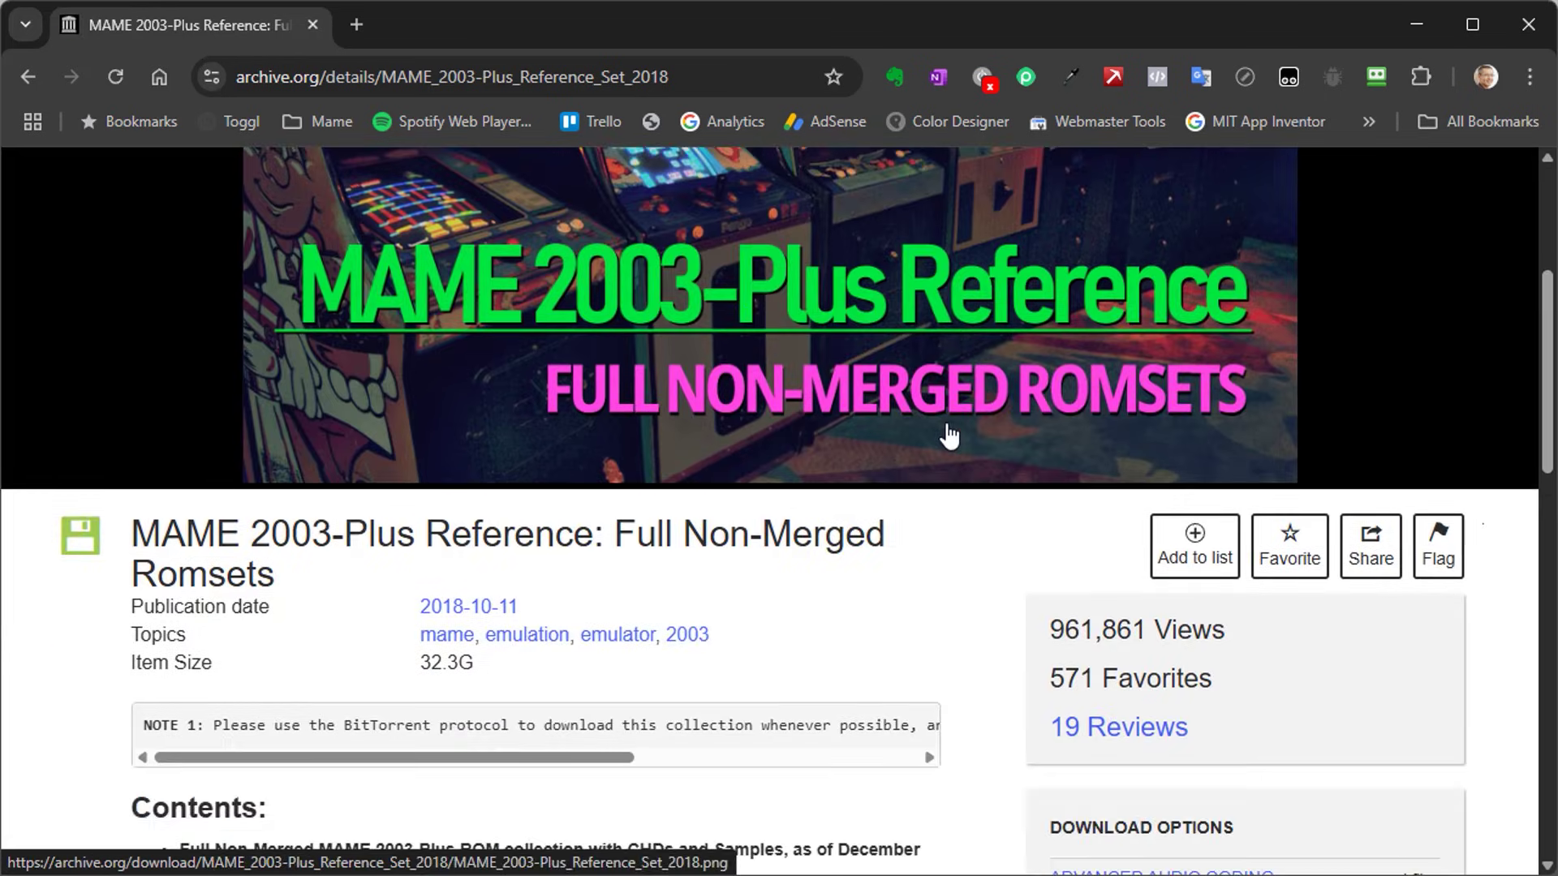
{"action": "scroll", "coordinate": [949, 437], "scroll_direction": "down", "scroll_amount": 1}
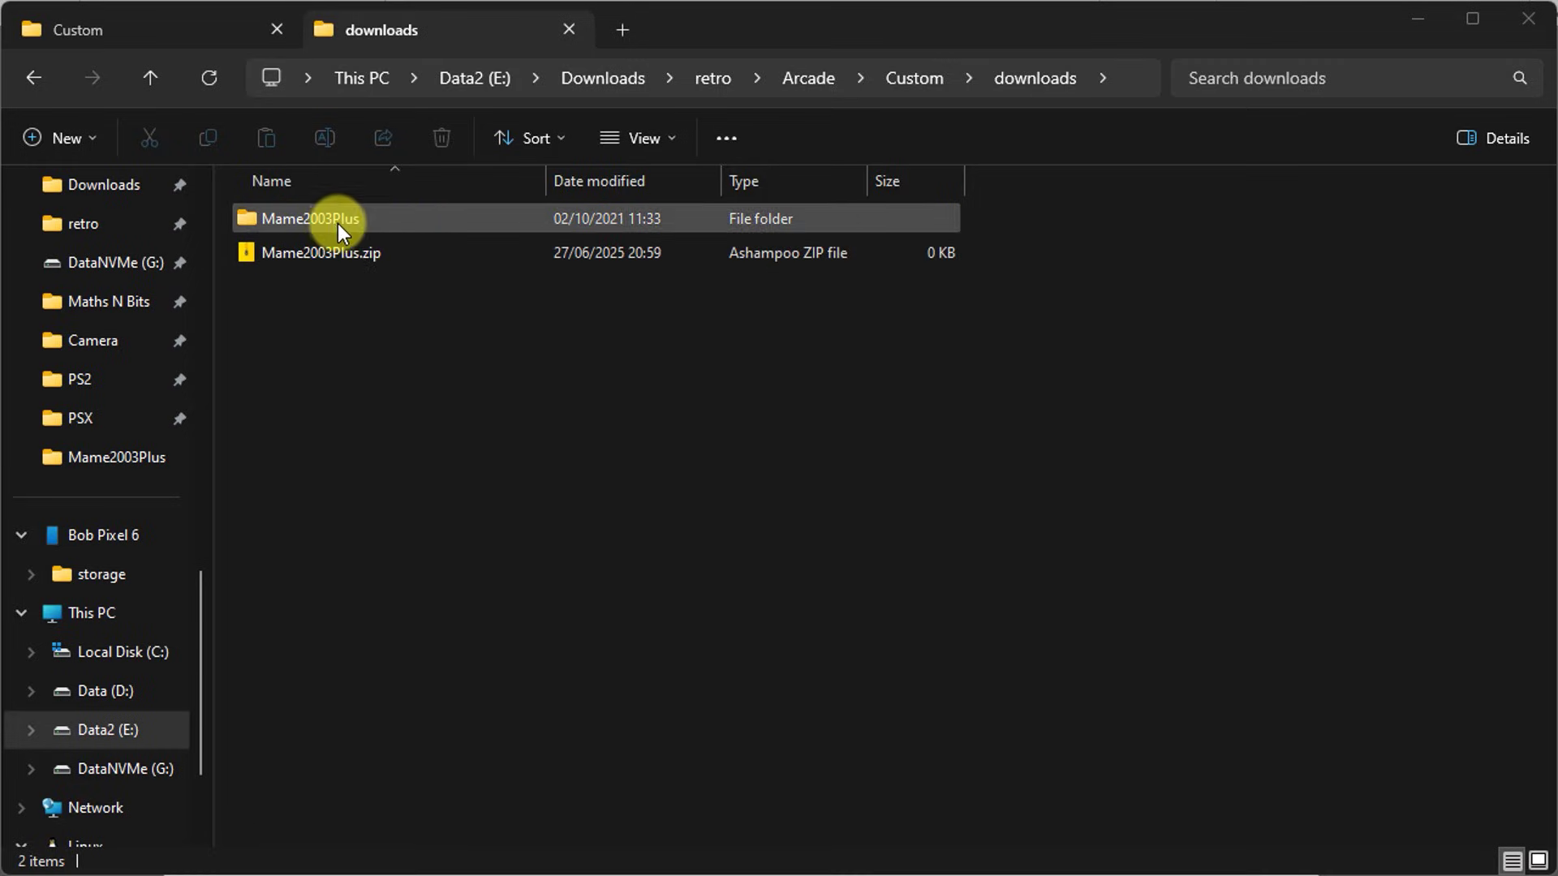
In File Explorer, open the Mame2003Plus folder and look through its game folders down to the first ROM ZIP files.
{"action": "double_click", "coordinate": [253, 219]}
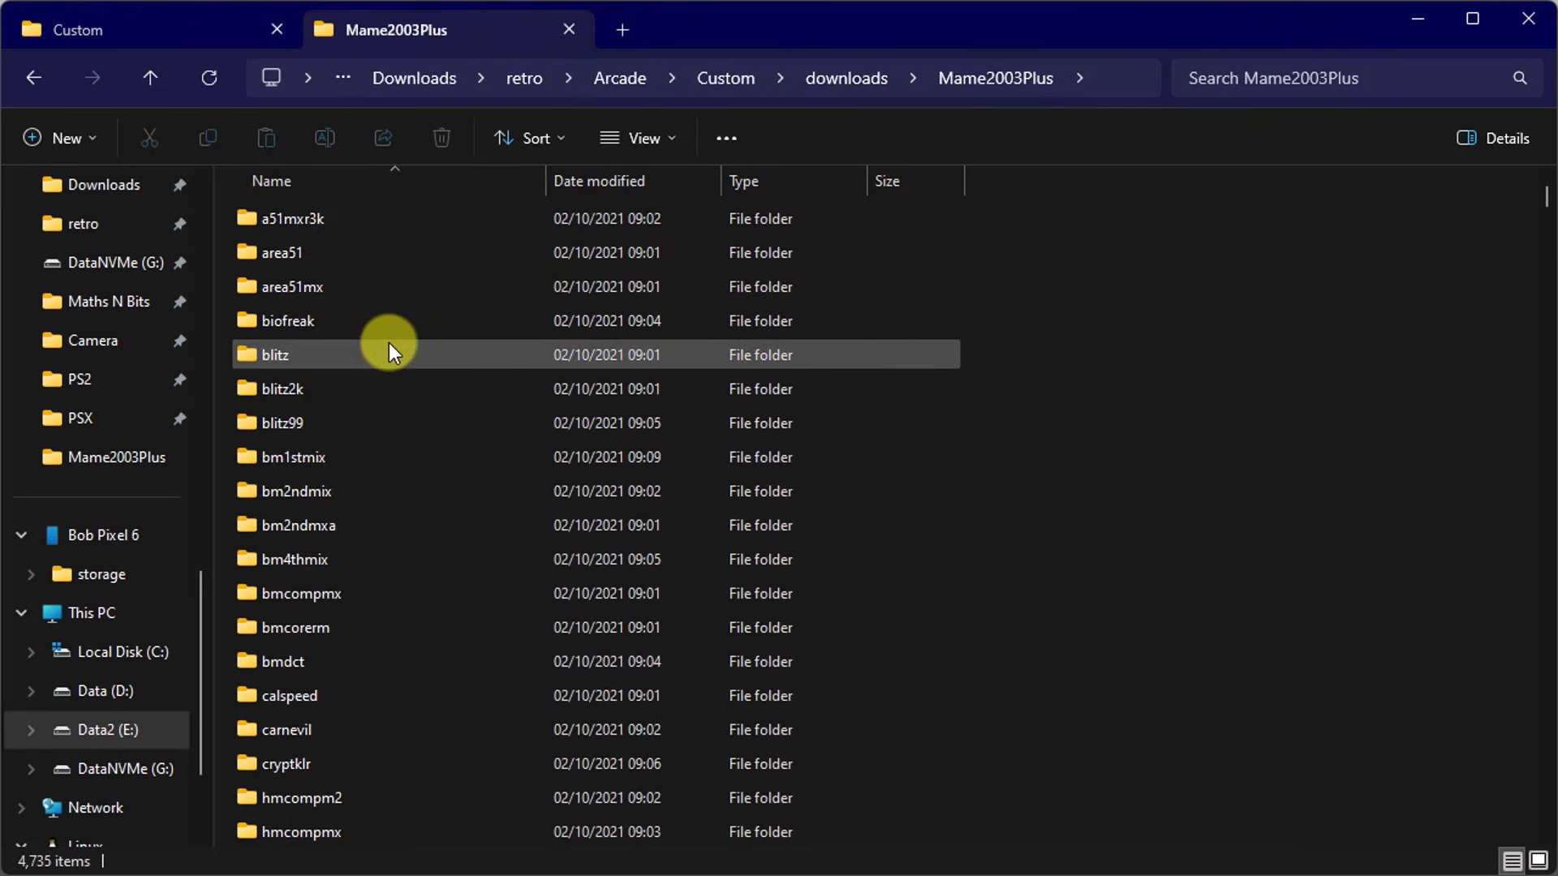
{"action": "scroll", "coordinate": [386, 347], "scroll_direction": "down", "scroll_amount": 3}
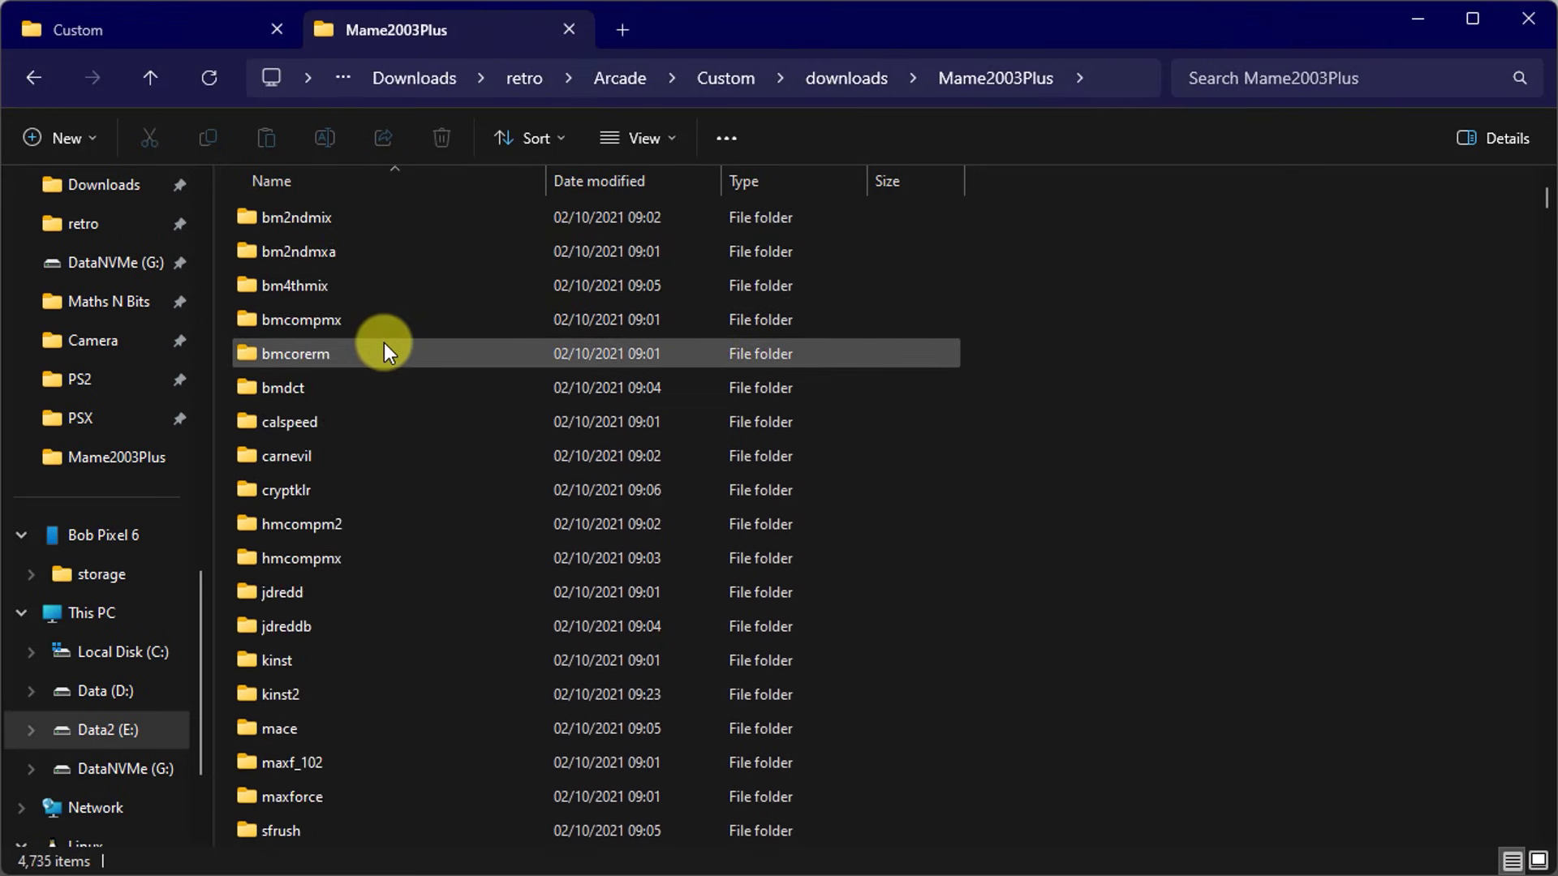
{"action": "scroll", "coordinate": [383, 351], "scroll_direction": "down", "scroll_amount": 1}
{"action": "scroll", "coordinate": [383, 350], "scroll_direction": "down", "scroll_amount": 5}
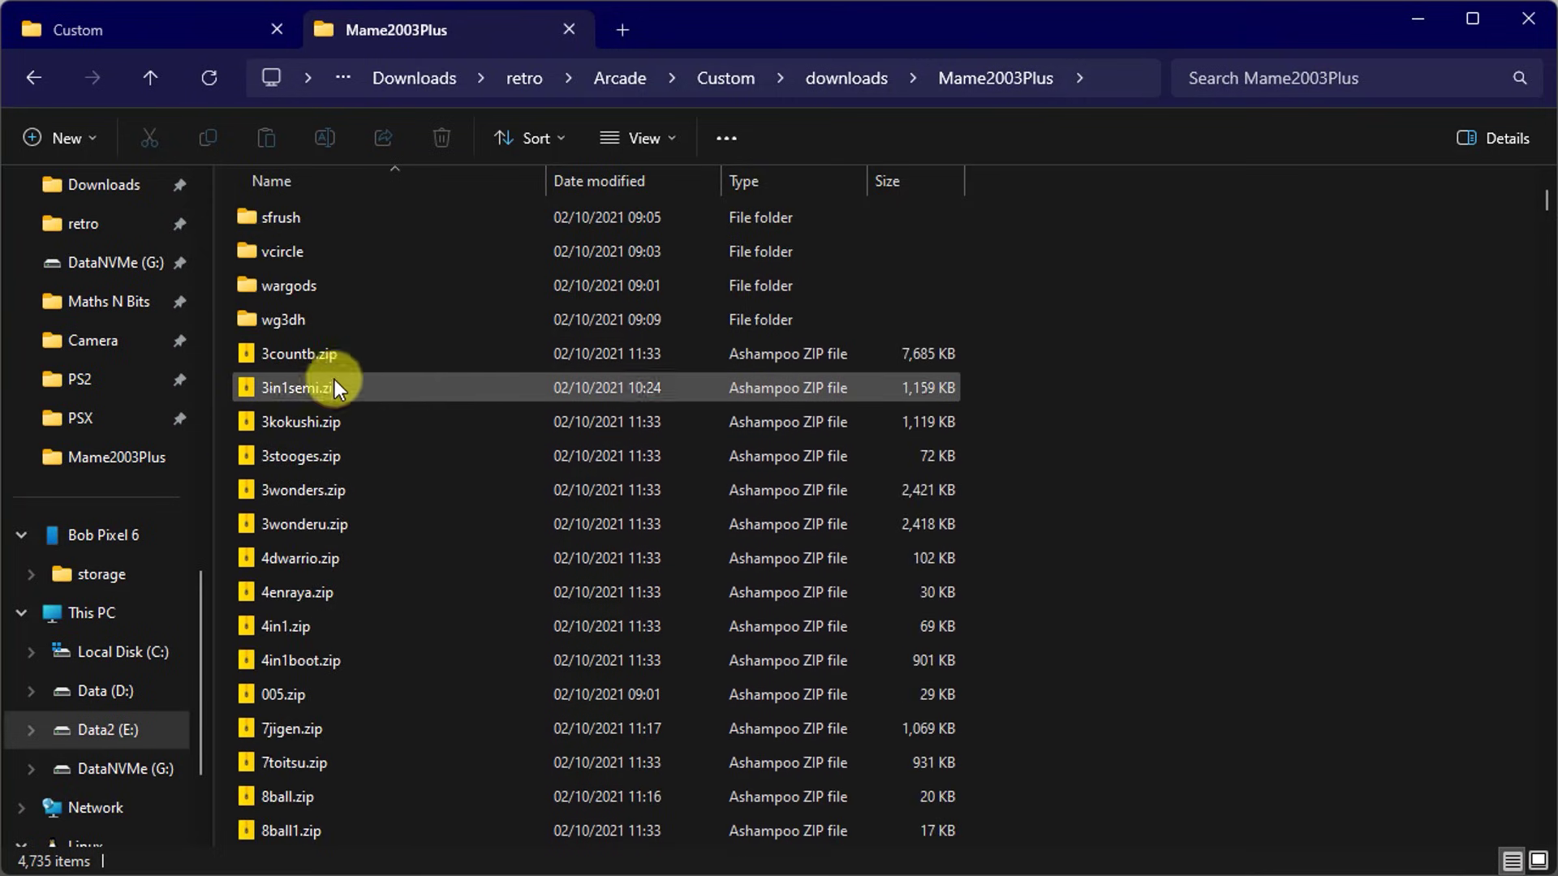
Go back to the game folders, open calspeed to view its CHD file, and return to the Mame2003Plus folder.
{"action": "scroll", "coordinate": [382, 386], "scroll_direction": "up", "scroll_amount": 3}
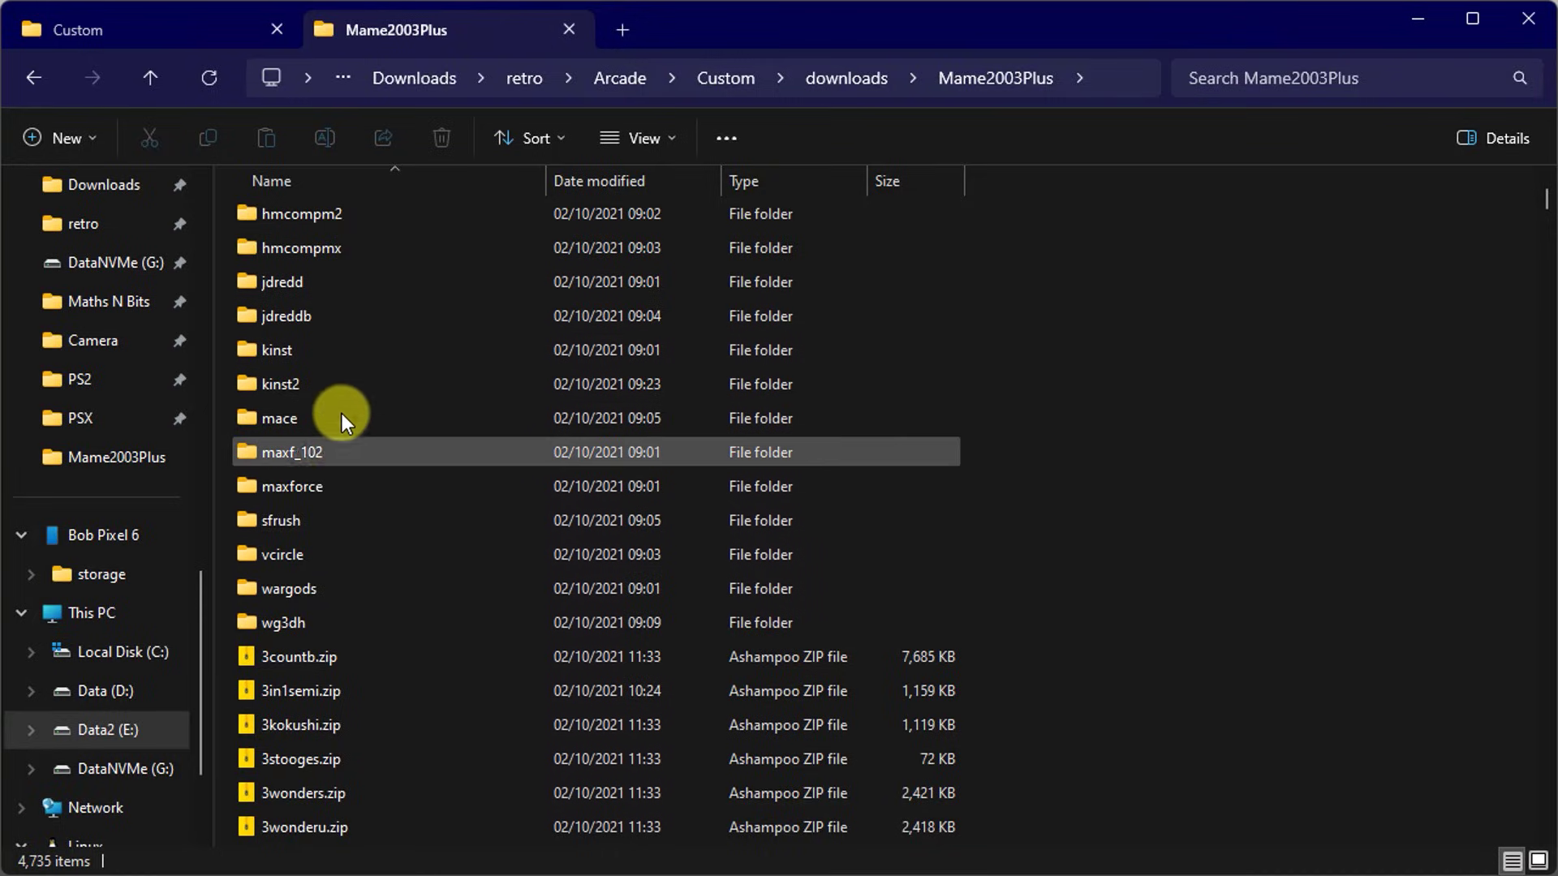
{"action": "scroll", "coordinate": [352, 314], "scroll_direction": "up", "scroll_amount": 3}
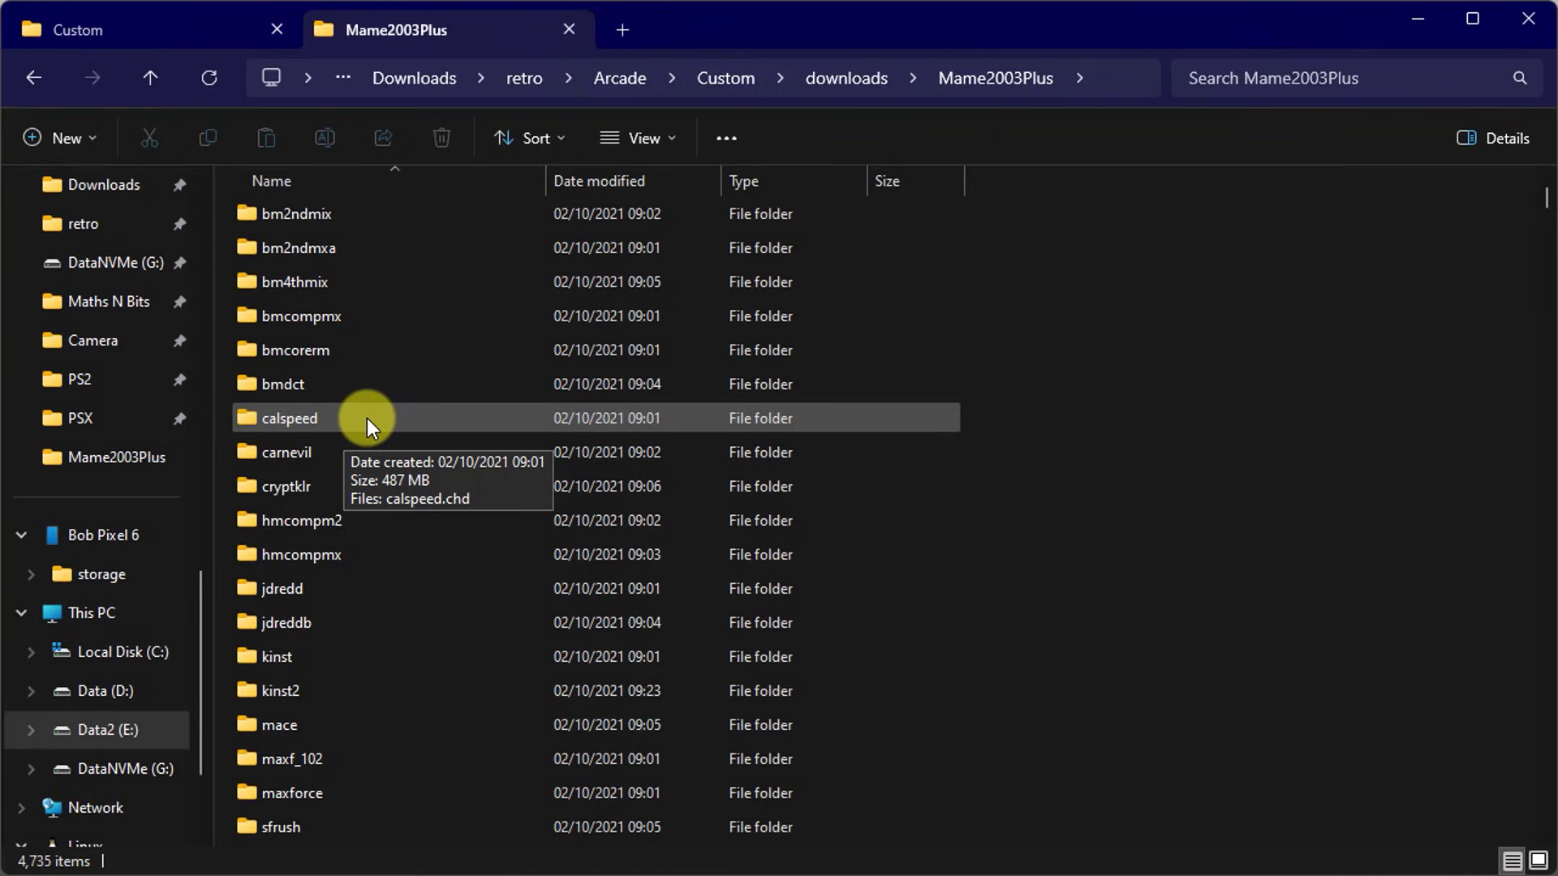
{"action": "double_click", "coordinate": [248, 414]}
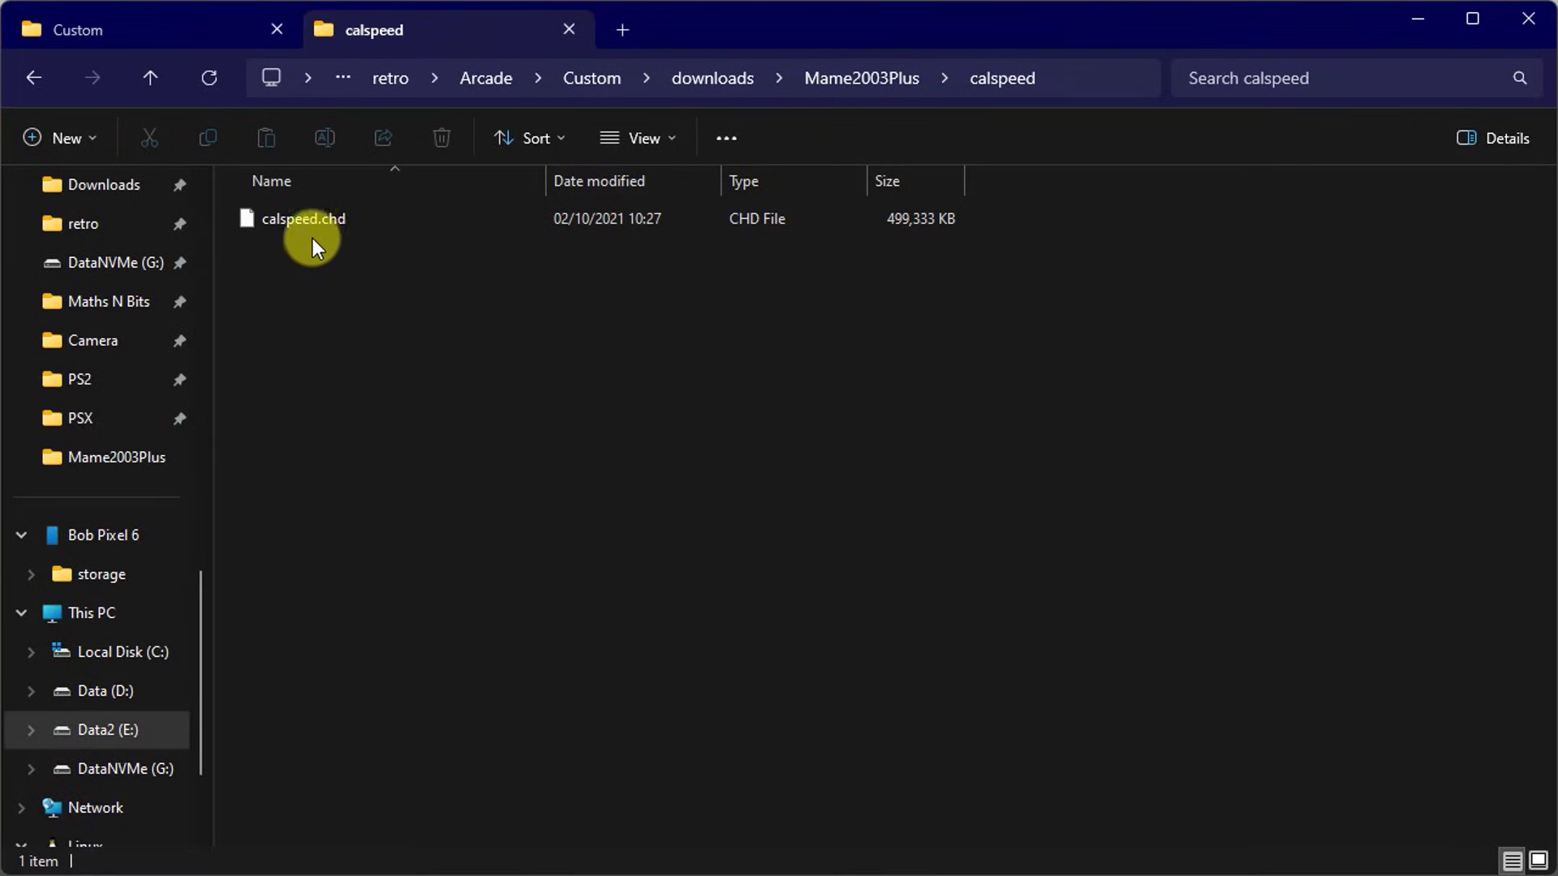
{"action": "left_click", "coordinate": [149, 77]}
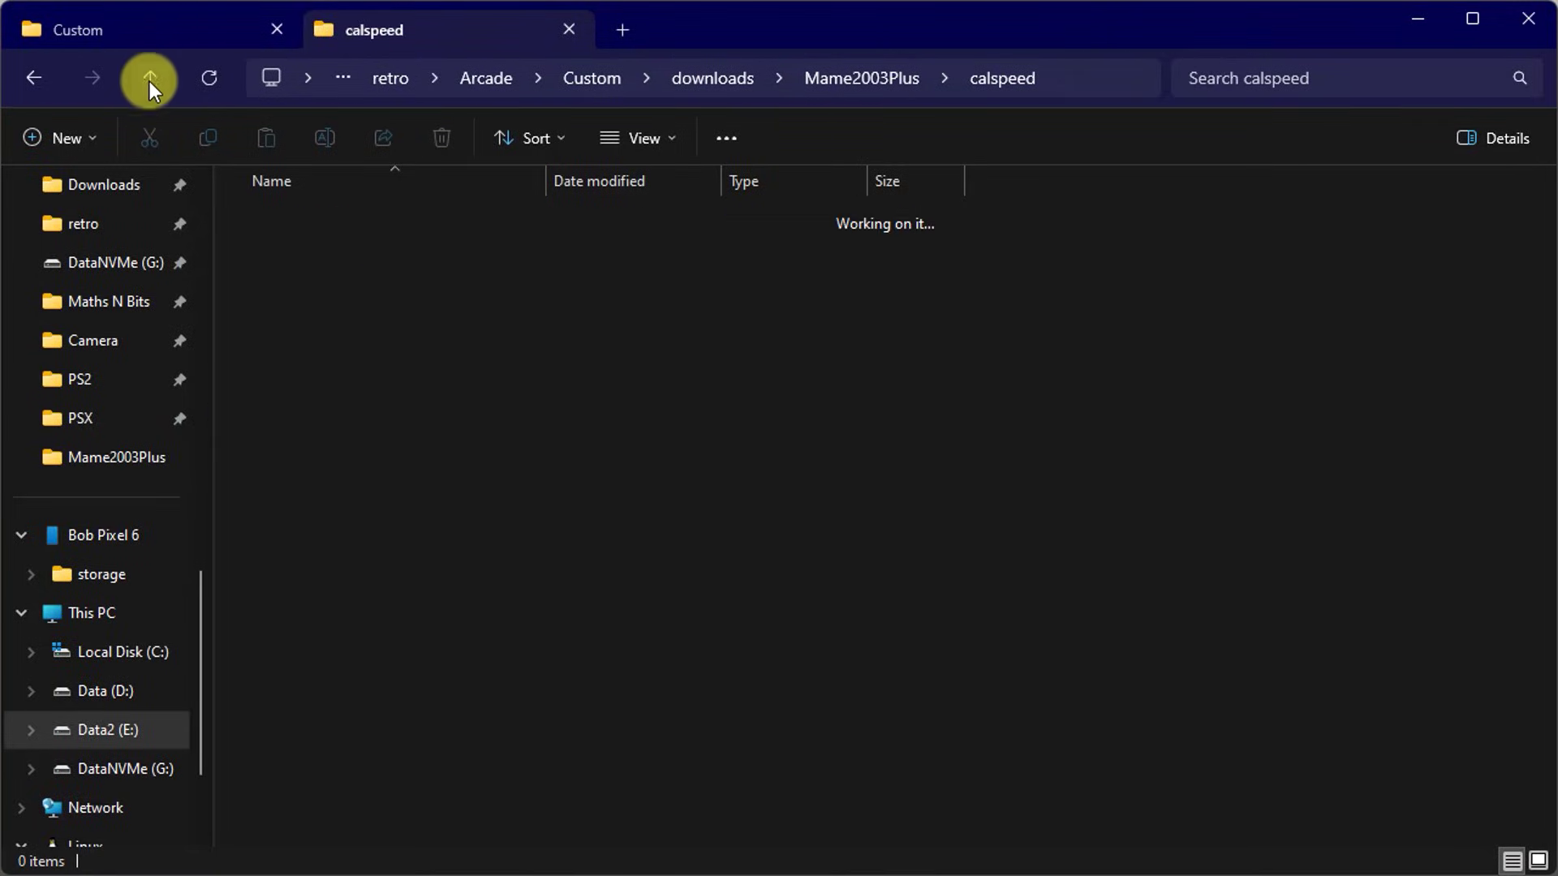
Look through the game ROM ZIP files in the Mame2003Plus folder, from the numbered titles into those starting with A.
{"action": "scroll", "coordinate": [464, 508], "scroll_direction": "down", "scroll_amount": 6}
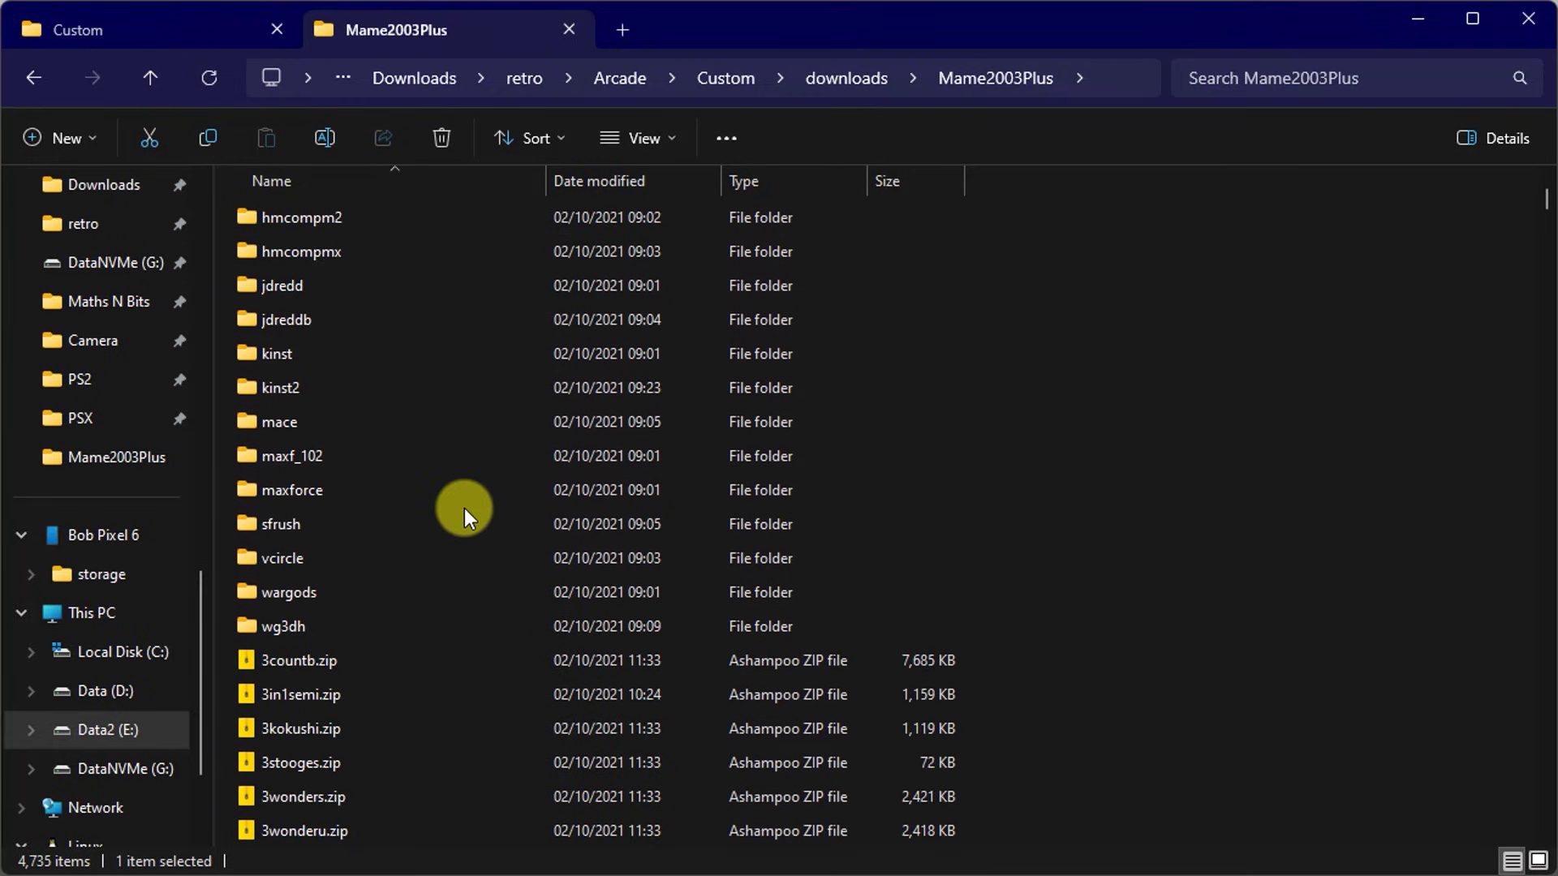
{"action": "scroll", "coordinate": [465, 506], "scroll_direction": "down", "scroll_amount": 6}
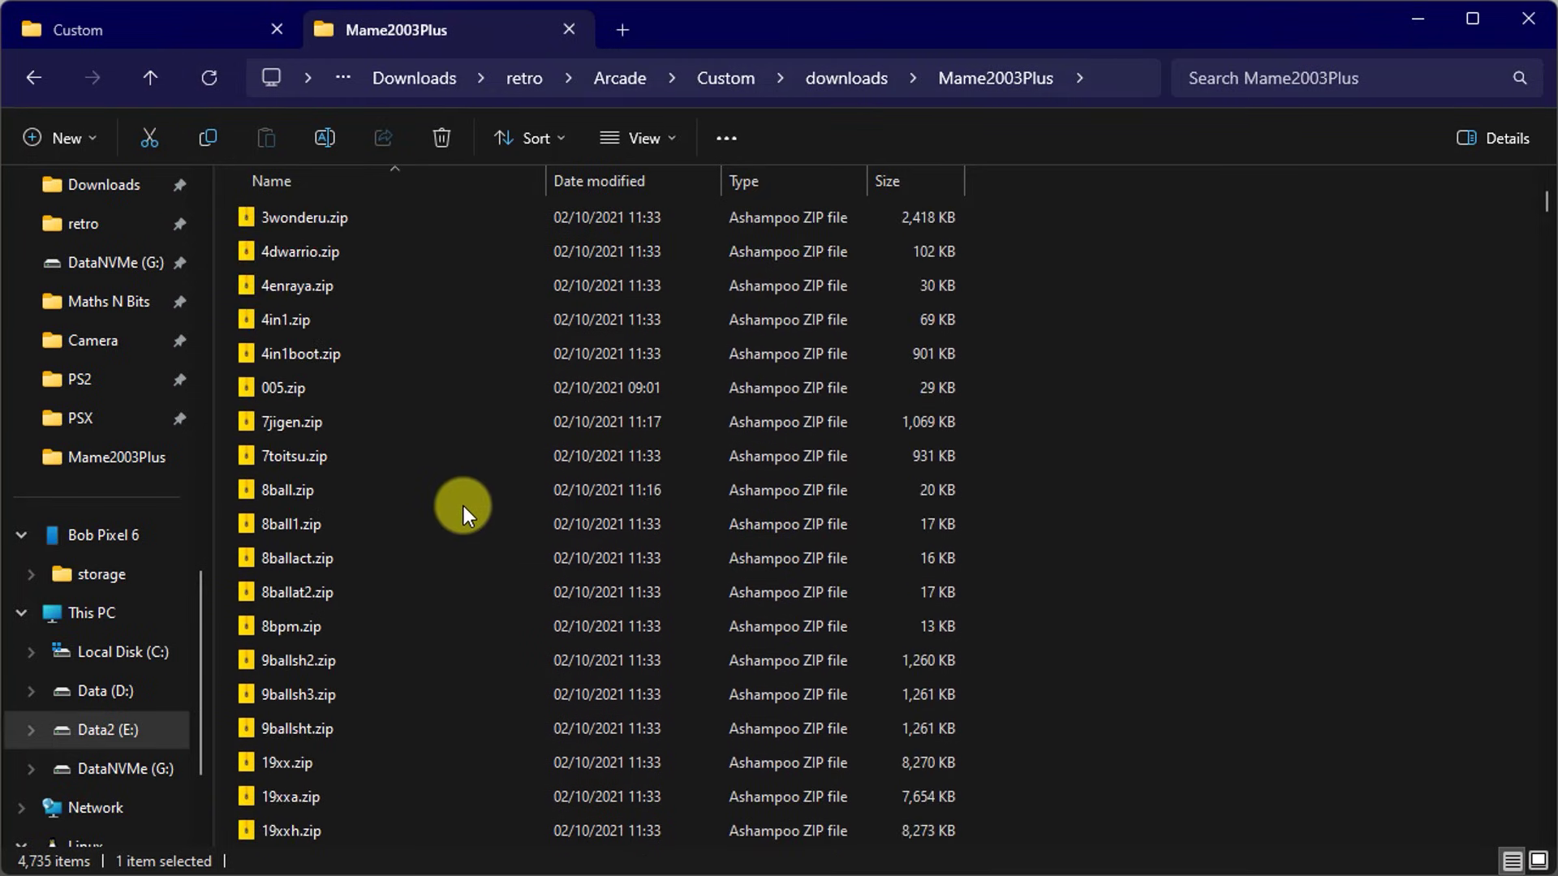
{"action": "scroll", "coordinate": [464, 504], "scroll_direction": "down", "scroll_amount": 10}
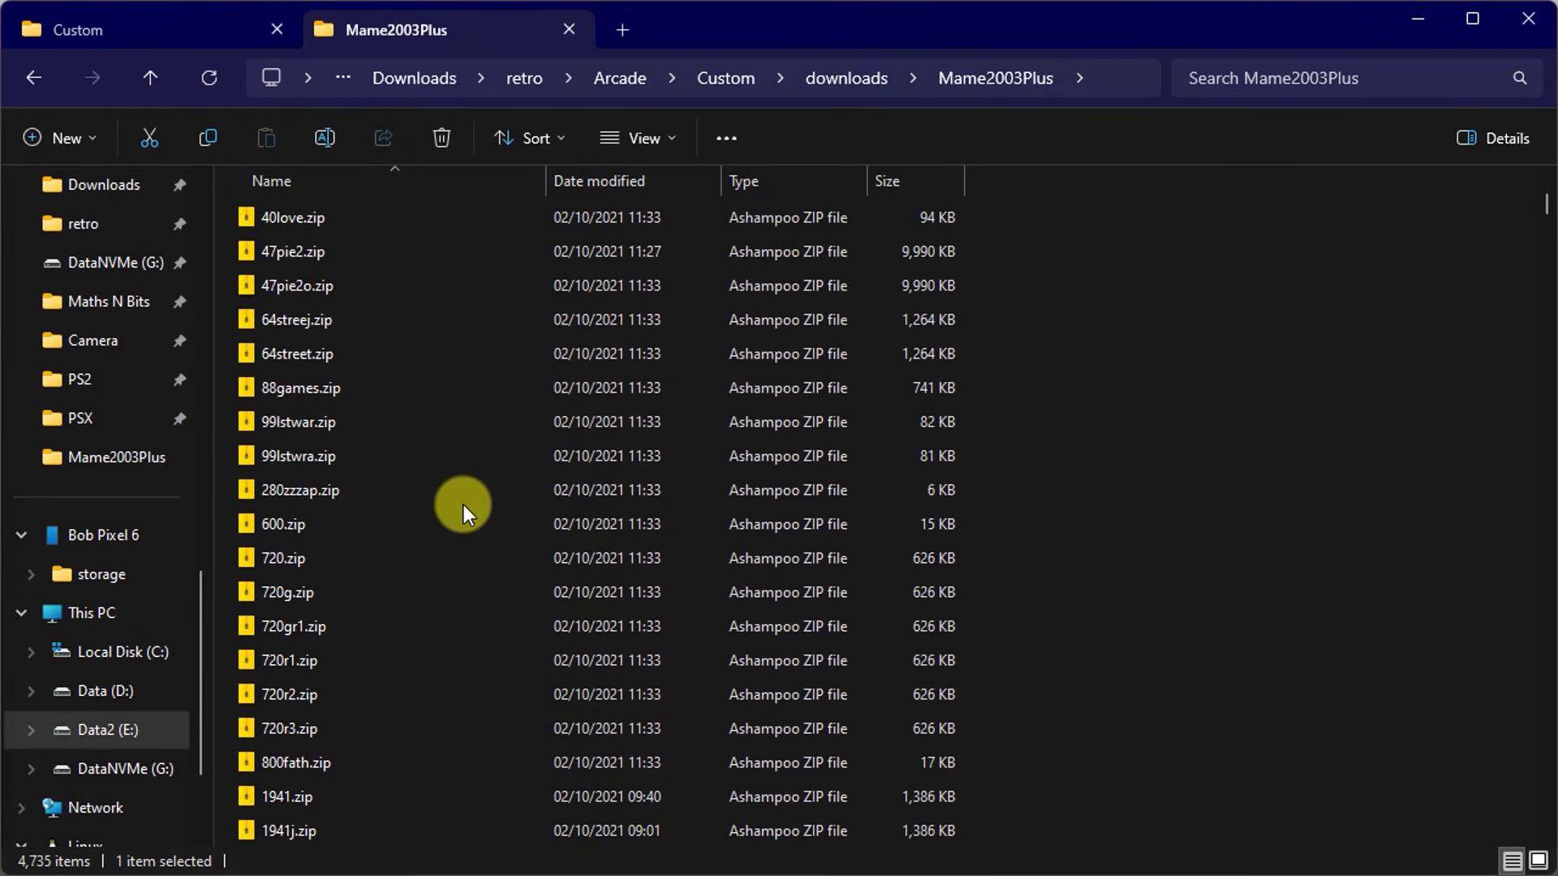
{"action": "scroll", "coordinate": [464, 505], "scroll_direction": "down", "scroll_amount": 12}
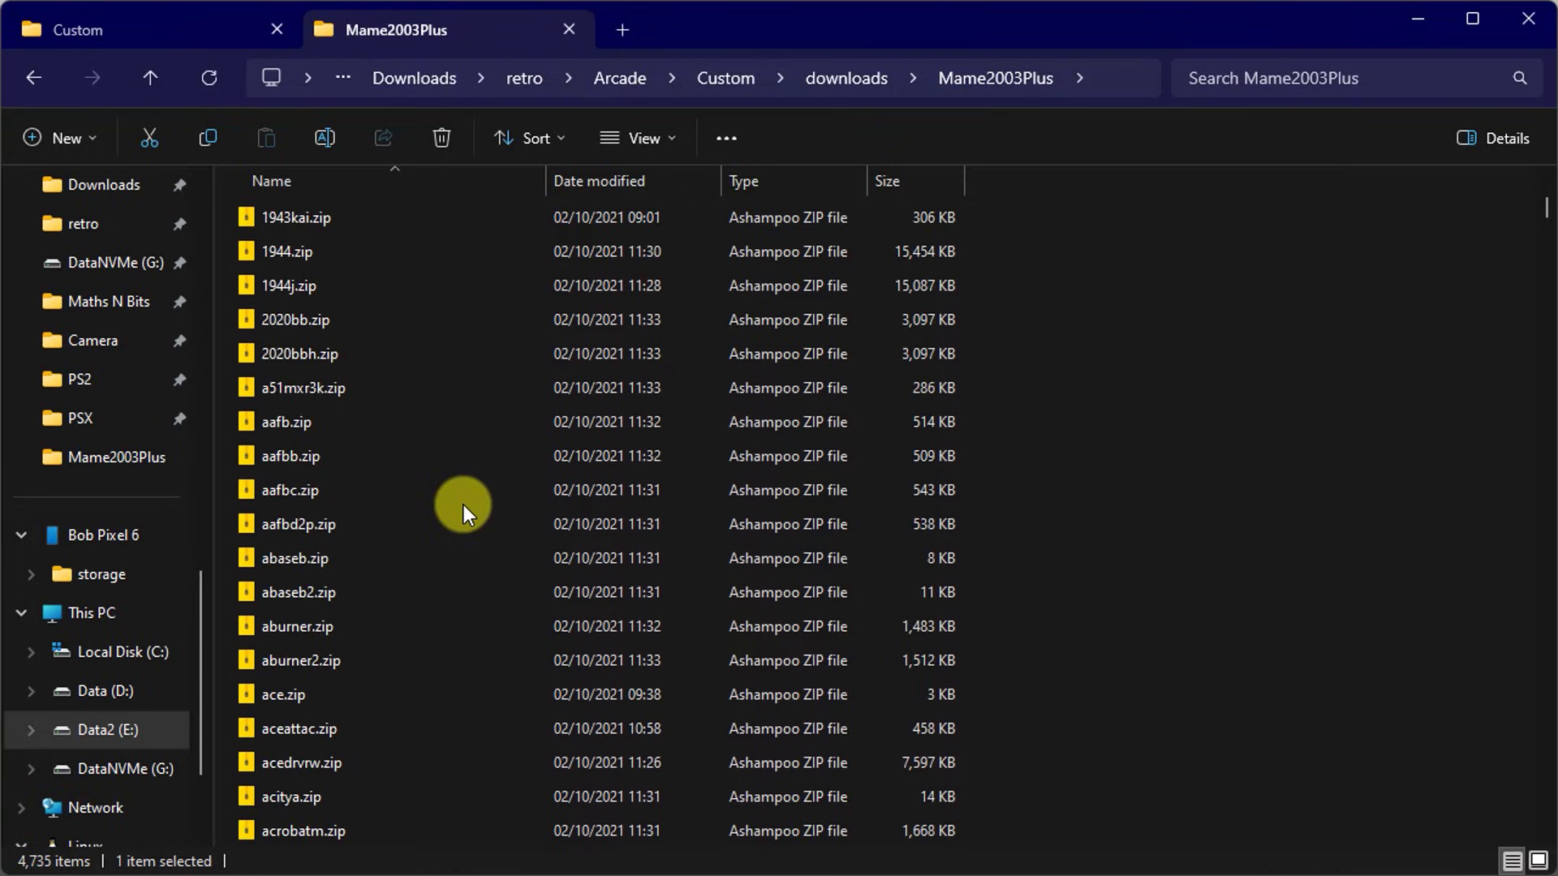
{"action": "scroll", "coordinate": [465, 505], "scroll_direction": "down", "scroll_amount": 8}
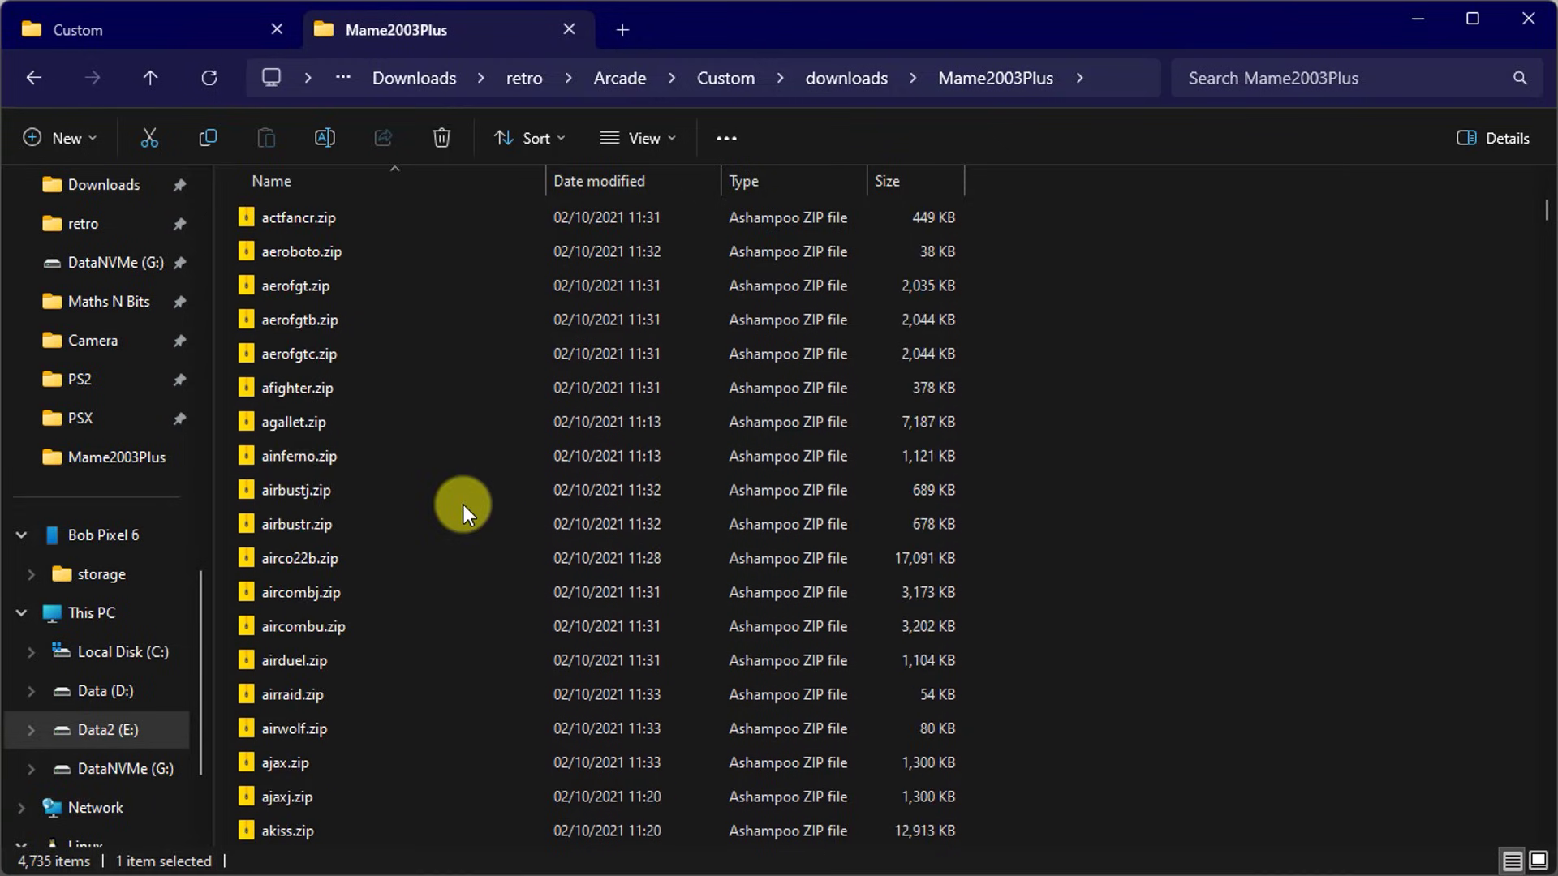
{"action": "scroll", "coordinate": [464, 504], "scroll_direction": "down", "scroll_amount": 5}
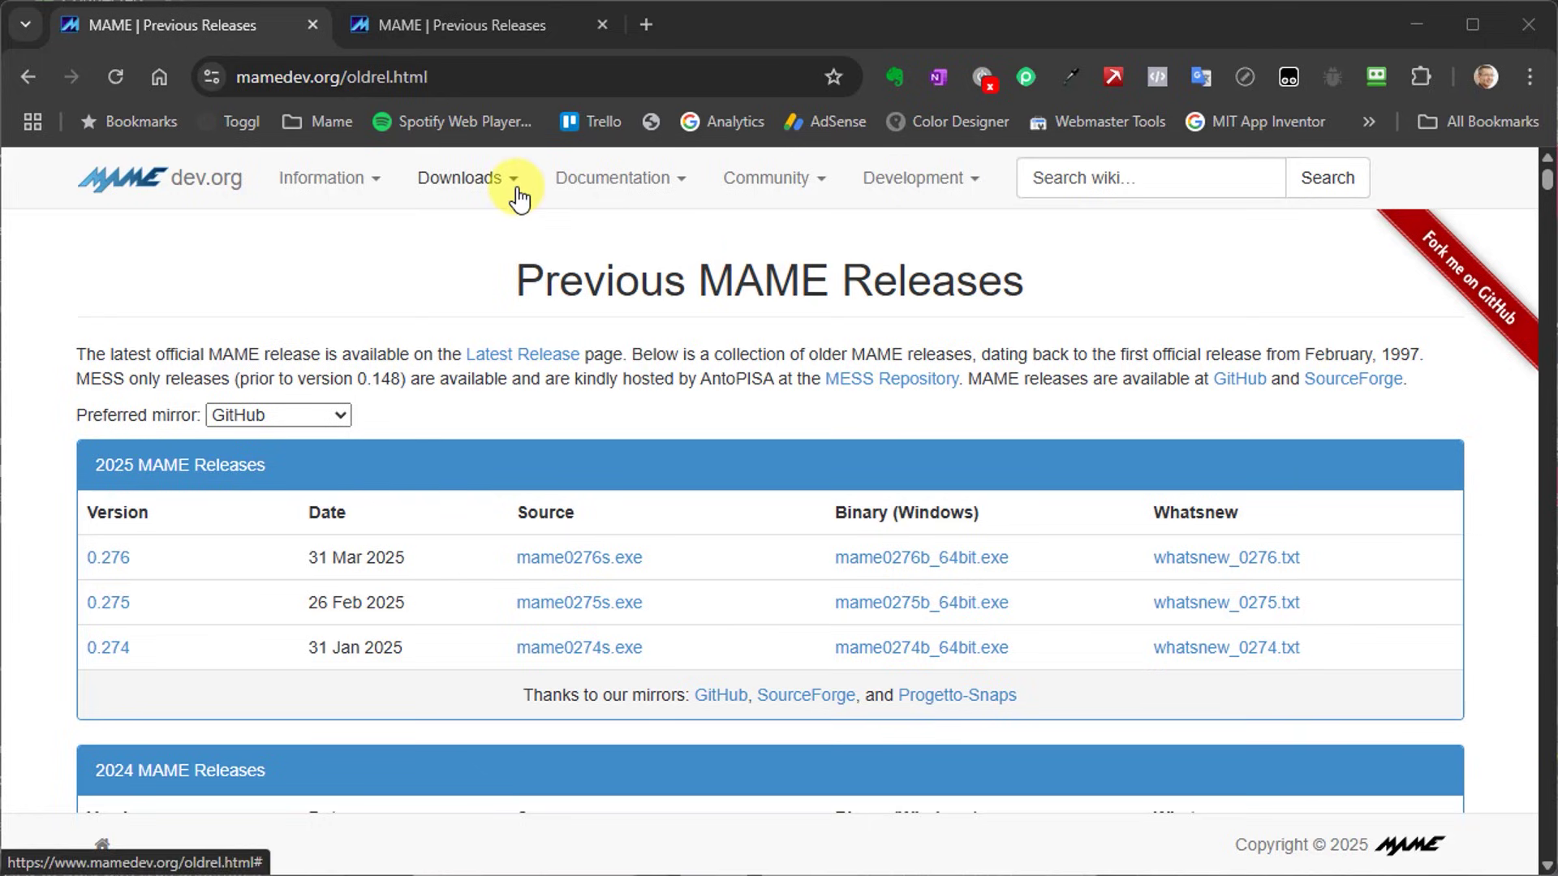
In the browser, go to the 2003 MAME Releases list and download the 0.78 Windows binary, mame078b.zip.
{"action": "left_click", "coordinate": [485, 18]}
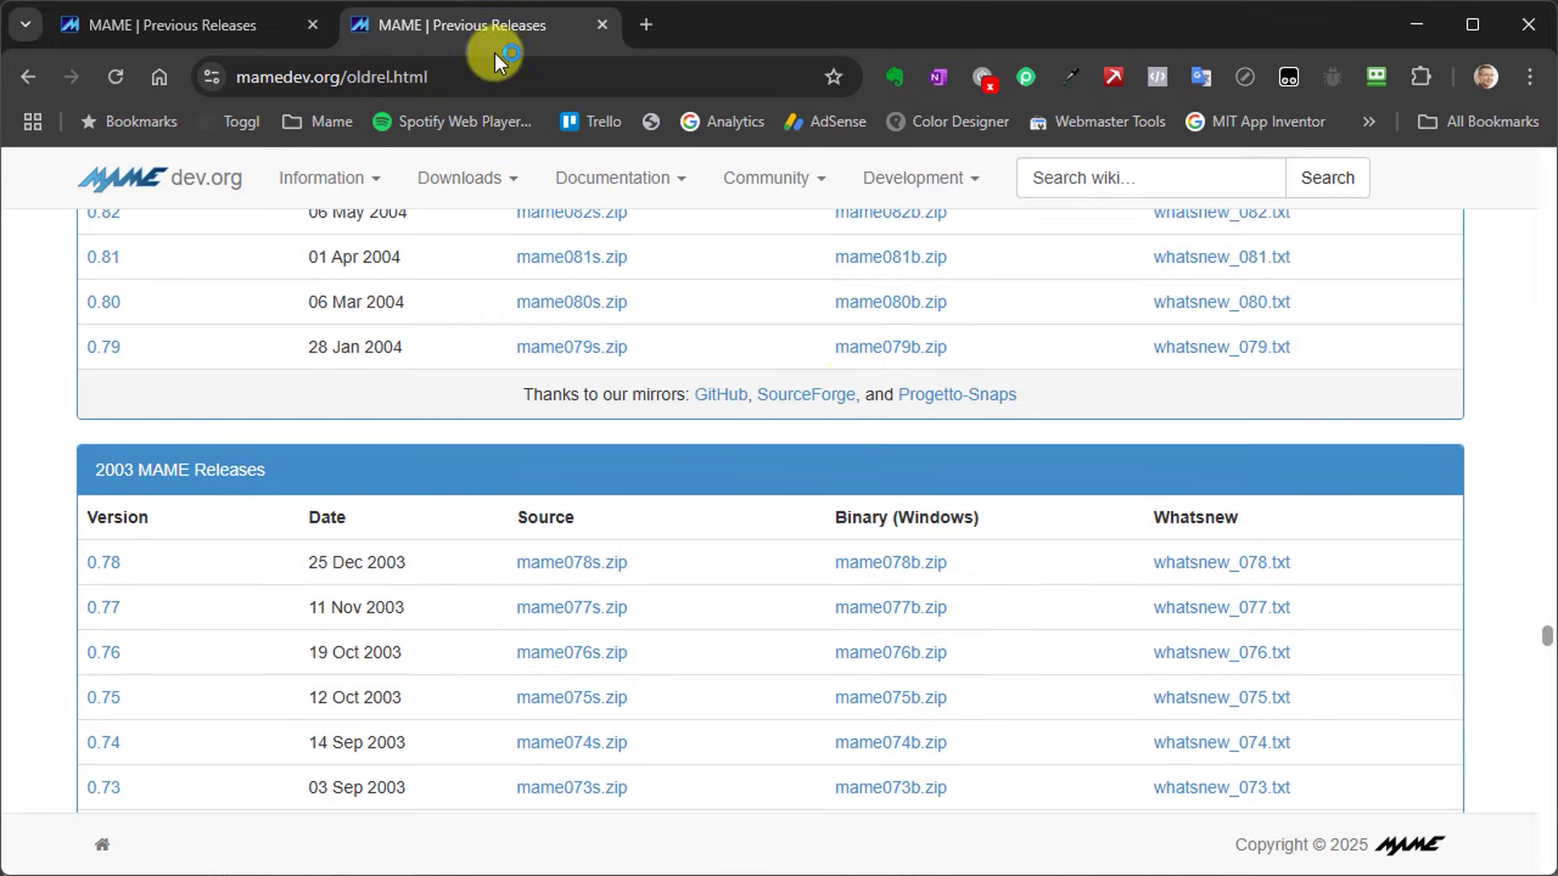
{"action": "left_click", "coordinate": [527, 517]}
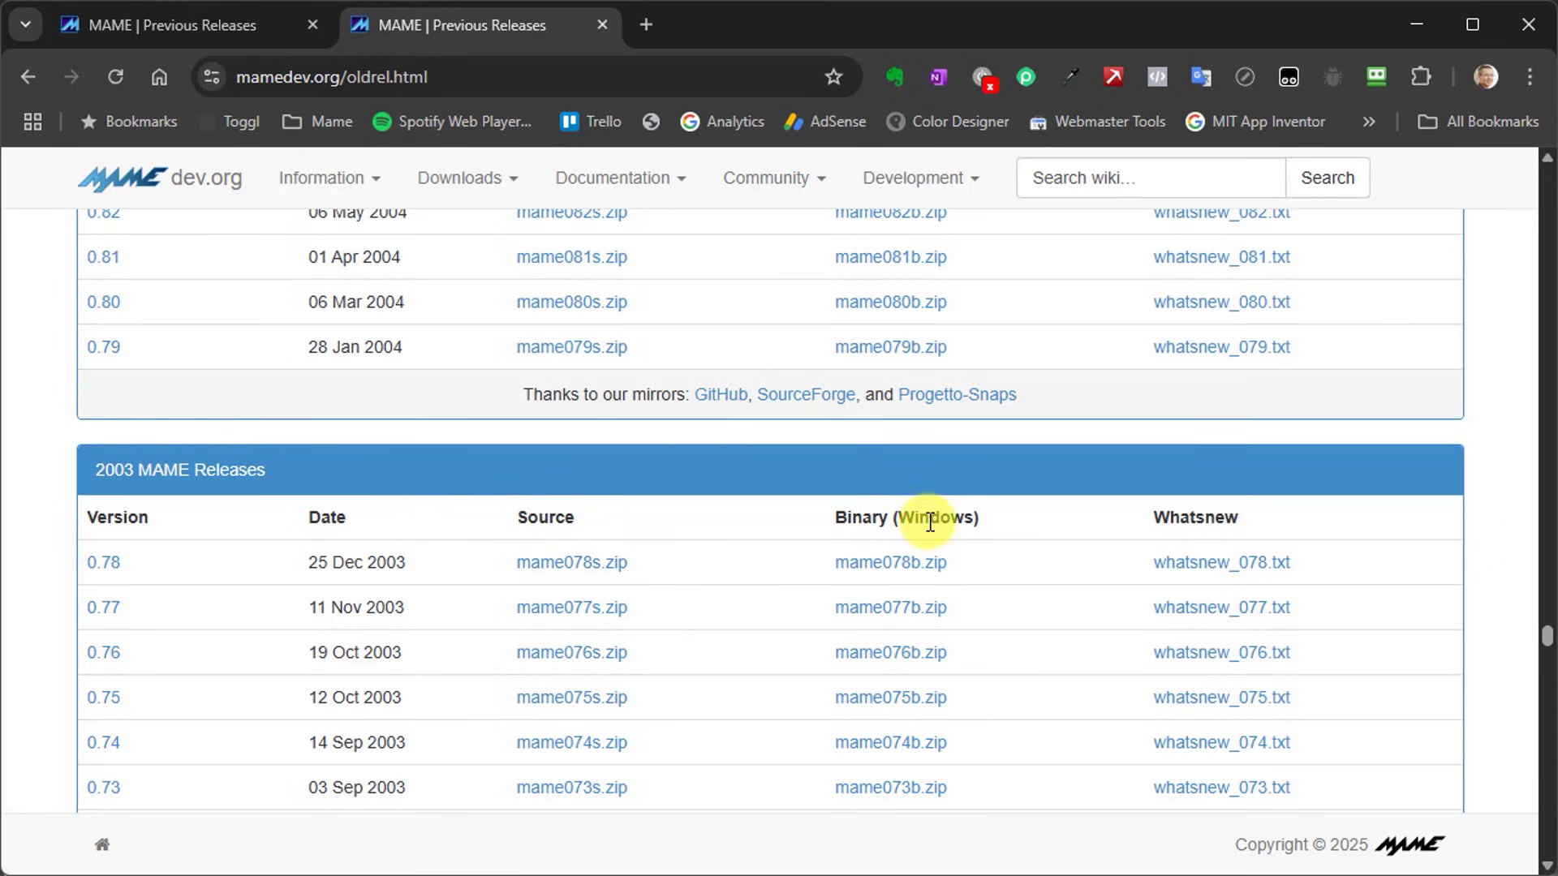
{"action": "left_click", "coordinate": [925, 568]}
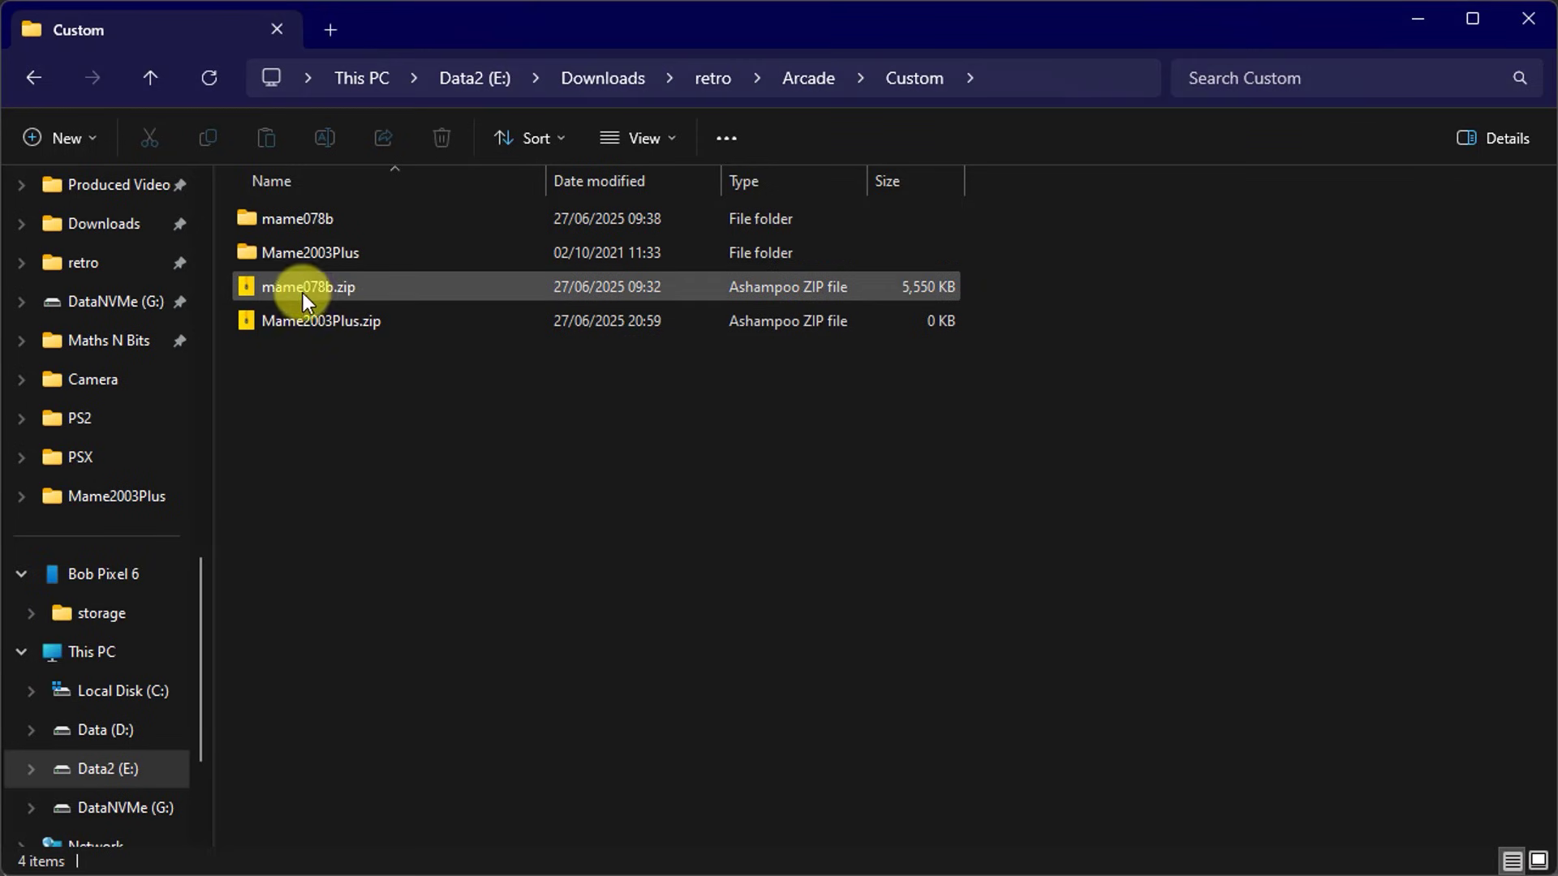
In File Explorer, open the mame078b folder, view the contents of its roms folder, and return to mame078b.
{"action": "mouse_move", "coordinate": [307, 219]}
{"action": "double_click", "coordinate": [241, 217]}
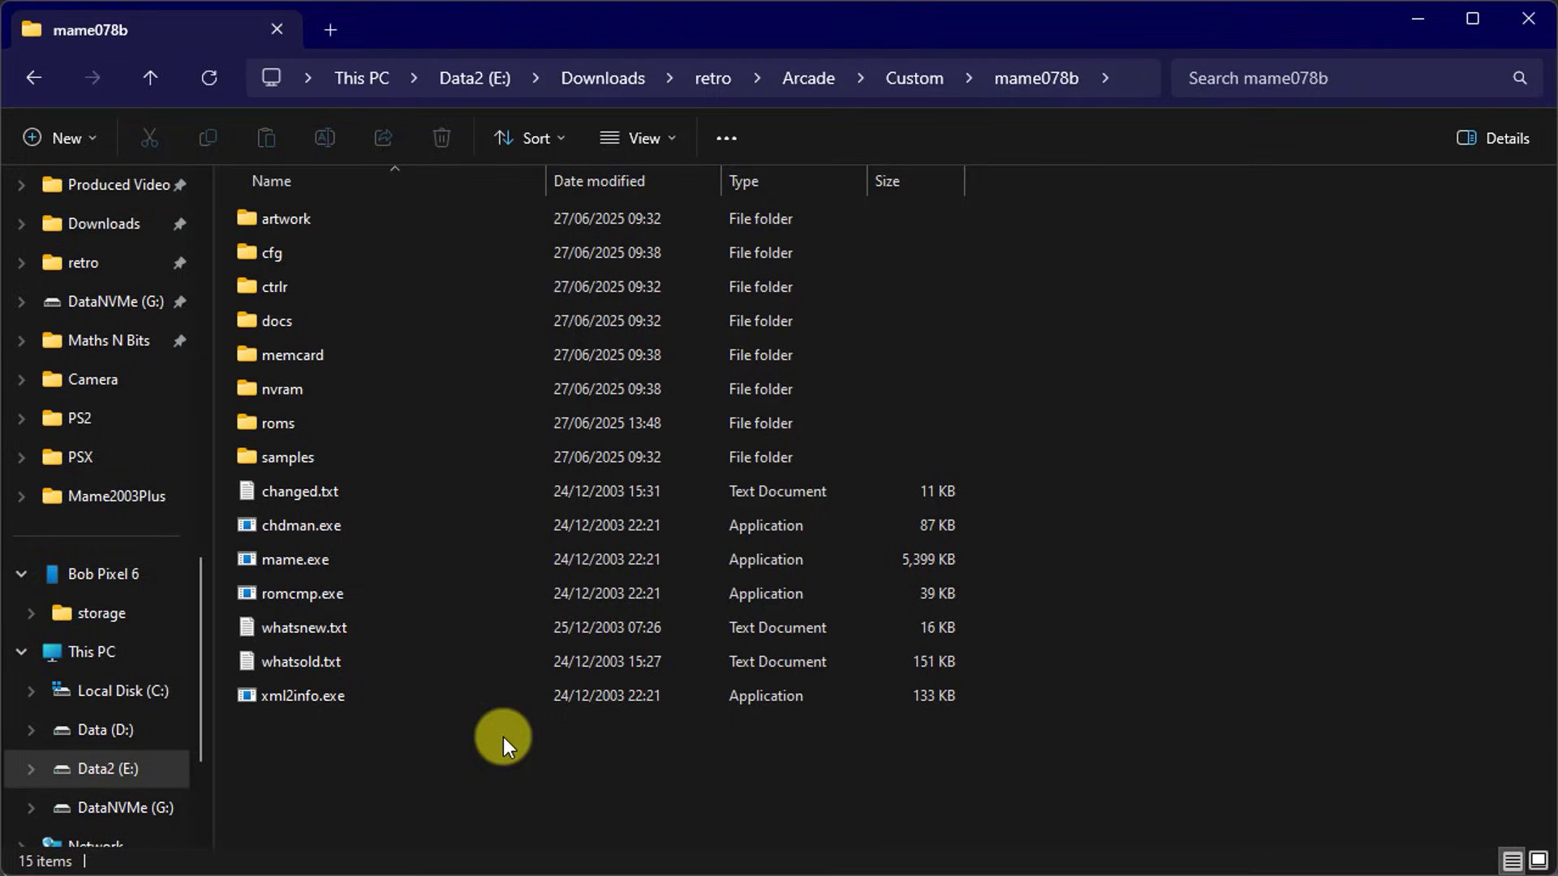
{"action": "double_click", "coordinate": [299, 425]}
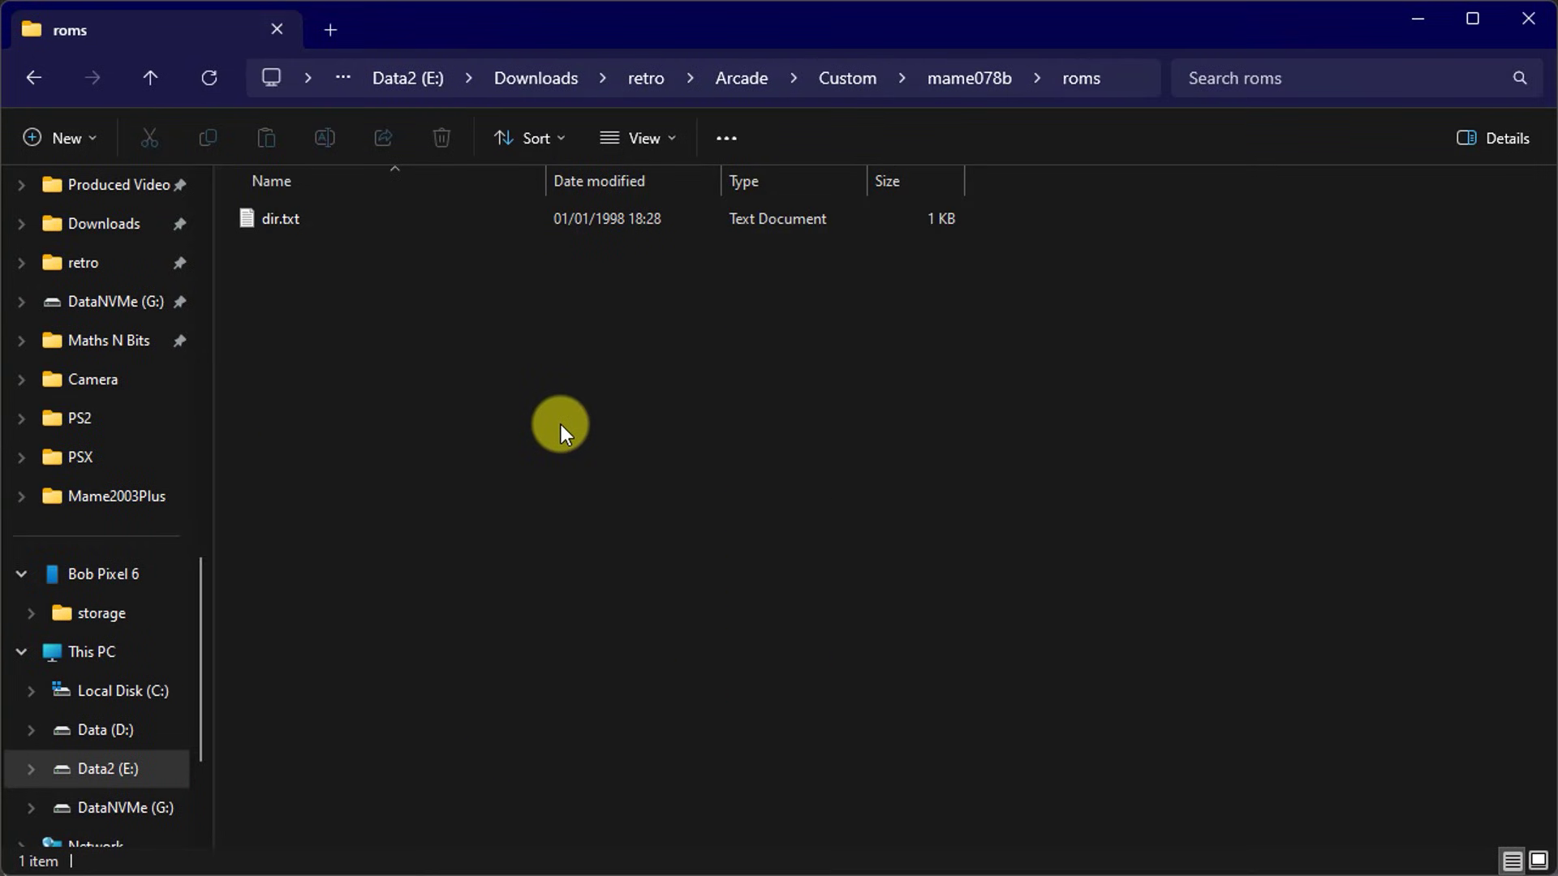
{"action": "left_click", "coordinate": [153, 78]}
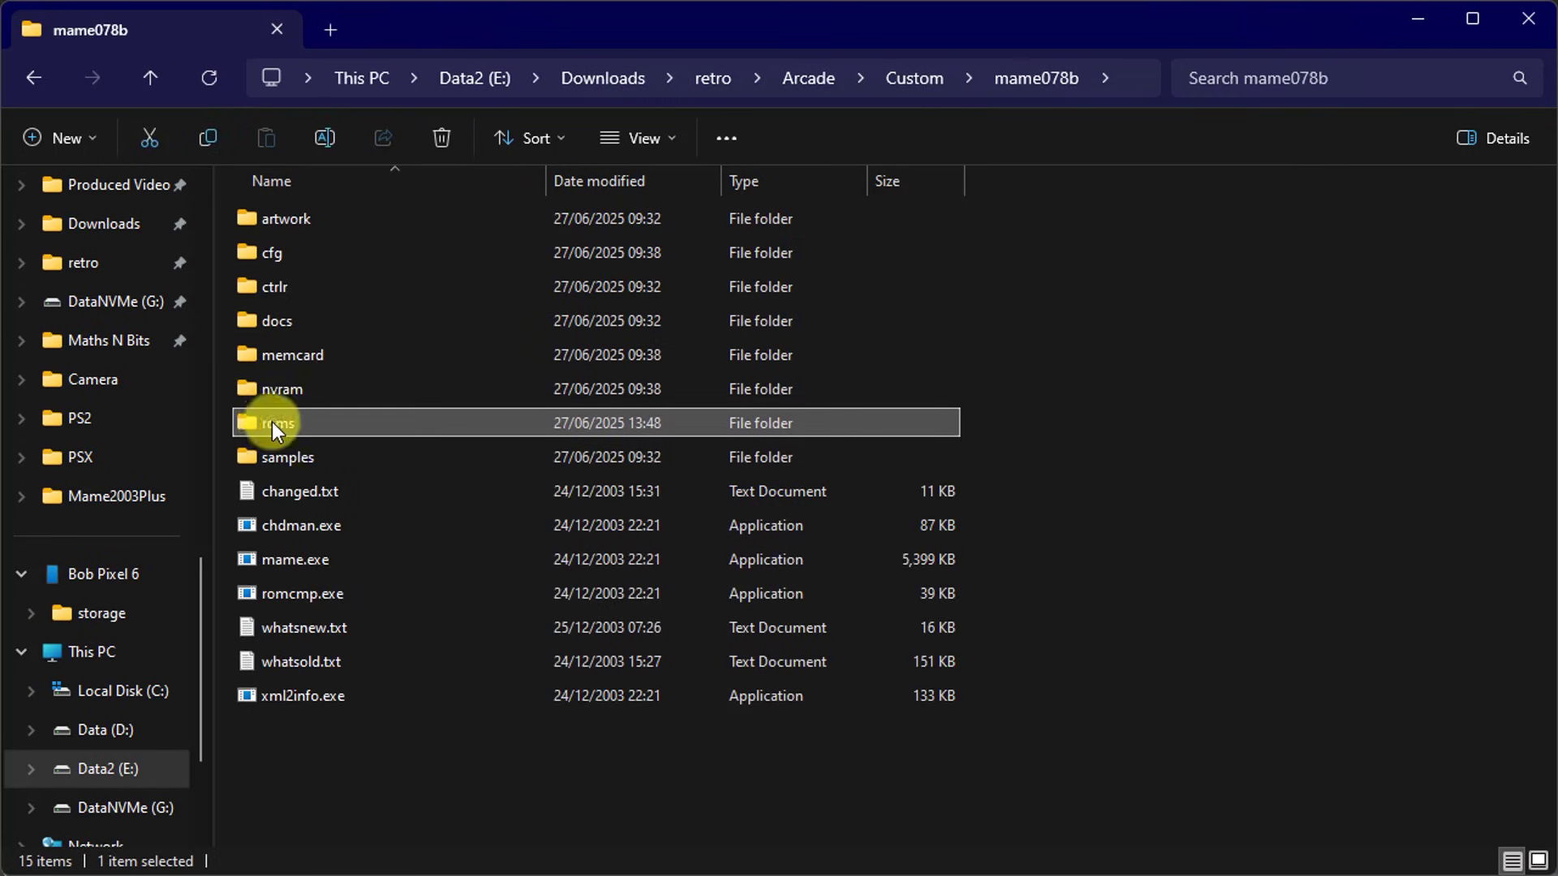
{"action": "mouse_move", "coordinate": [294, 423]}
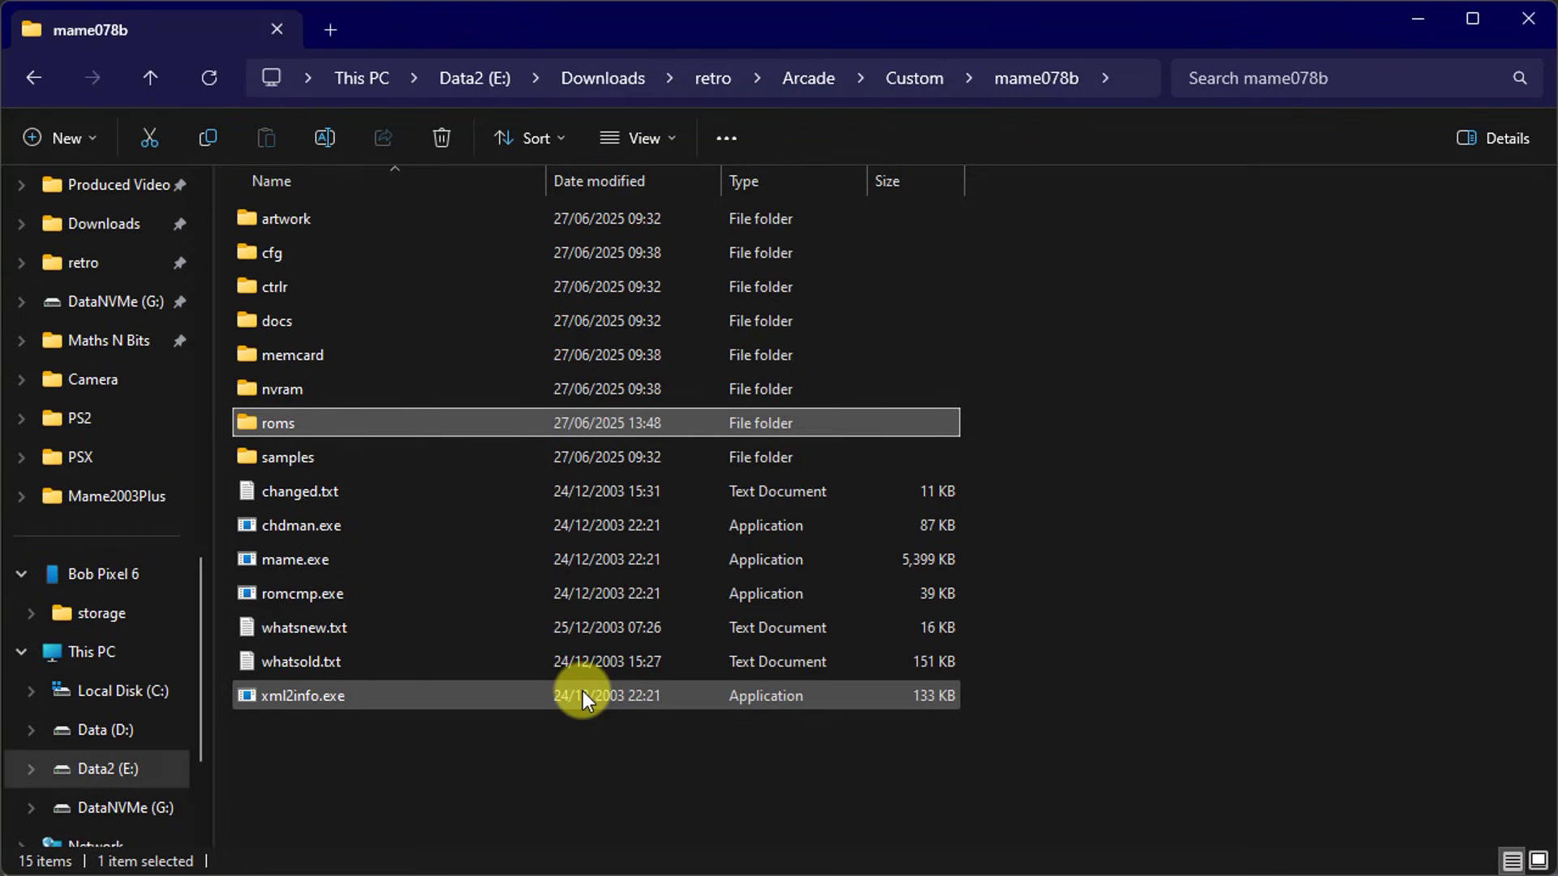
Go back to the Custom folder, open Mame2003Plus, and look through its game folders and files.
{"action": "left_click", "coordinate": [156, 78]}
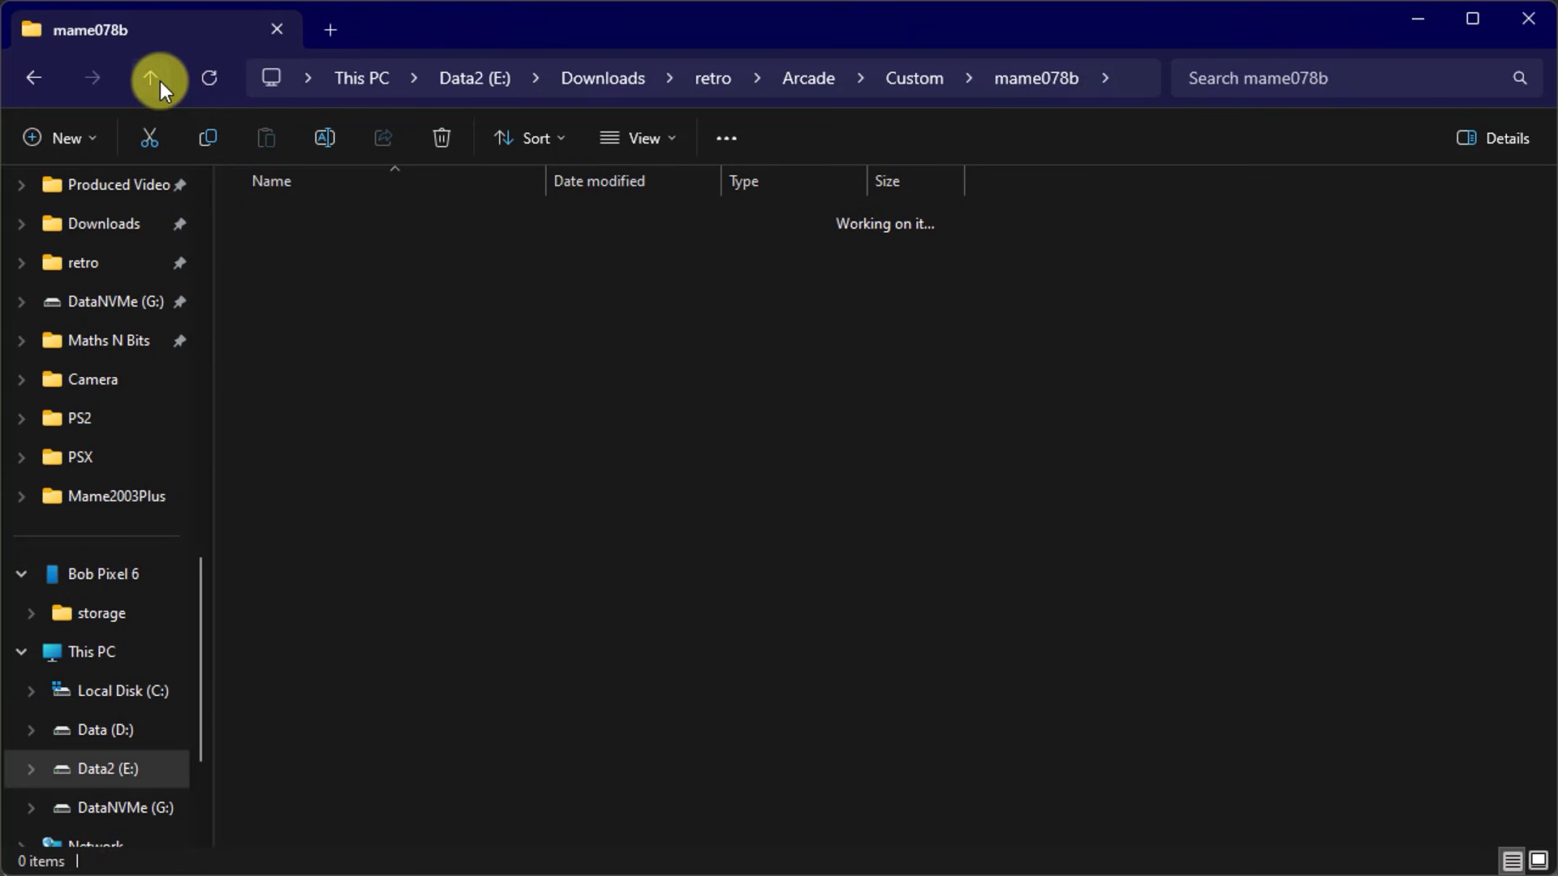
{"action": "double_click", "coordinate": [330, 255]}
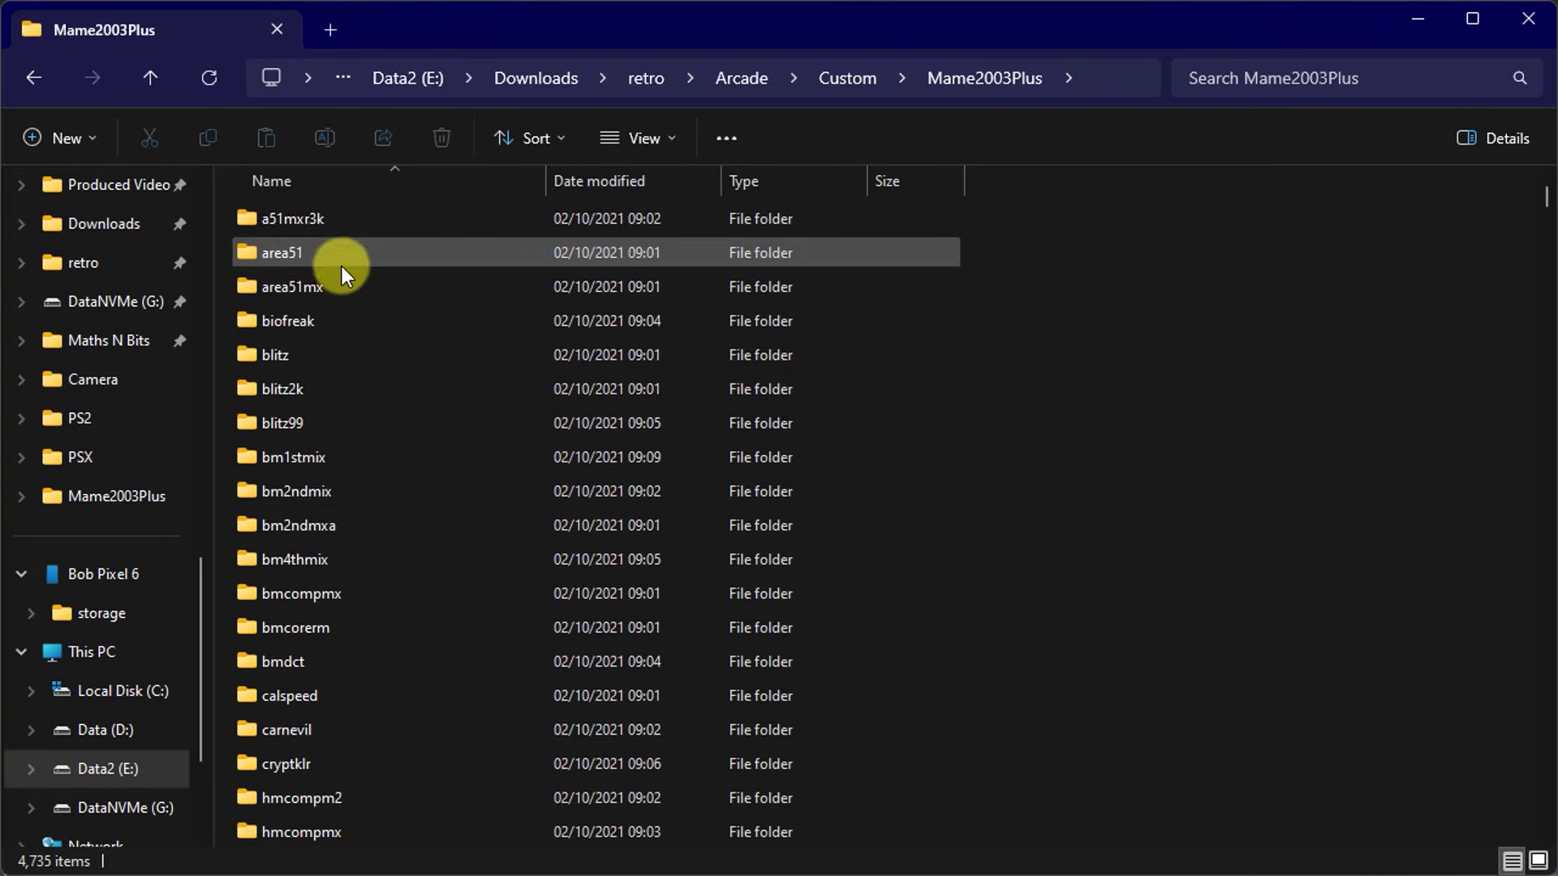
{"action": "scroll", "coordinate": [479, 476], "scroll_direction": "down", "scroll_amount": 7}
{"action": "scroll", "coordinate": [483, 480], "scroll_direction": "down", "scroll_amount": 12}
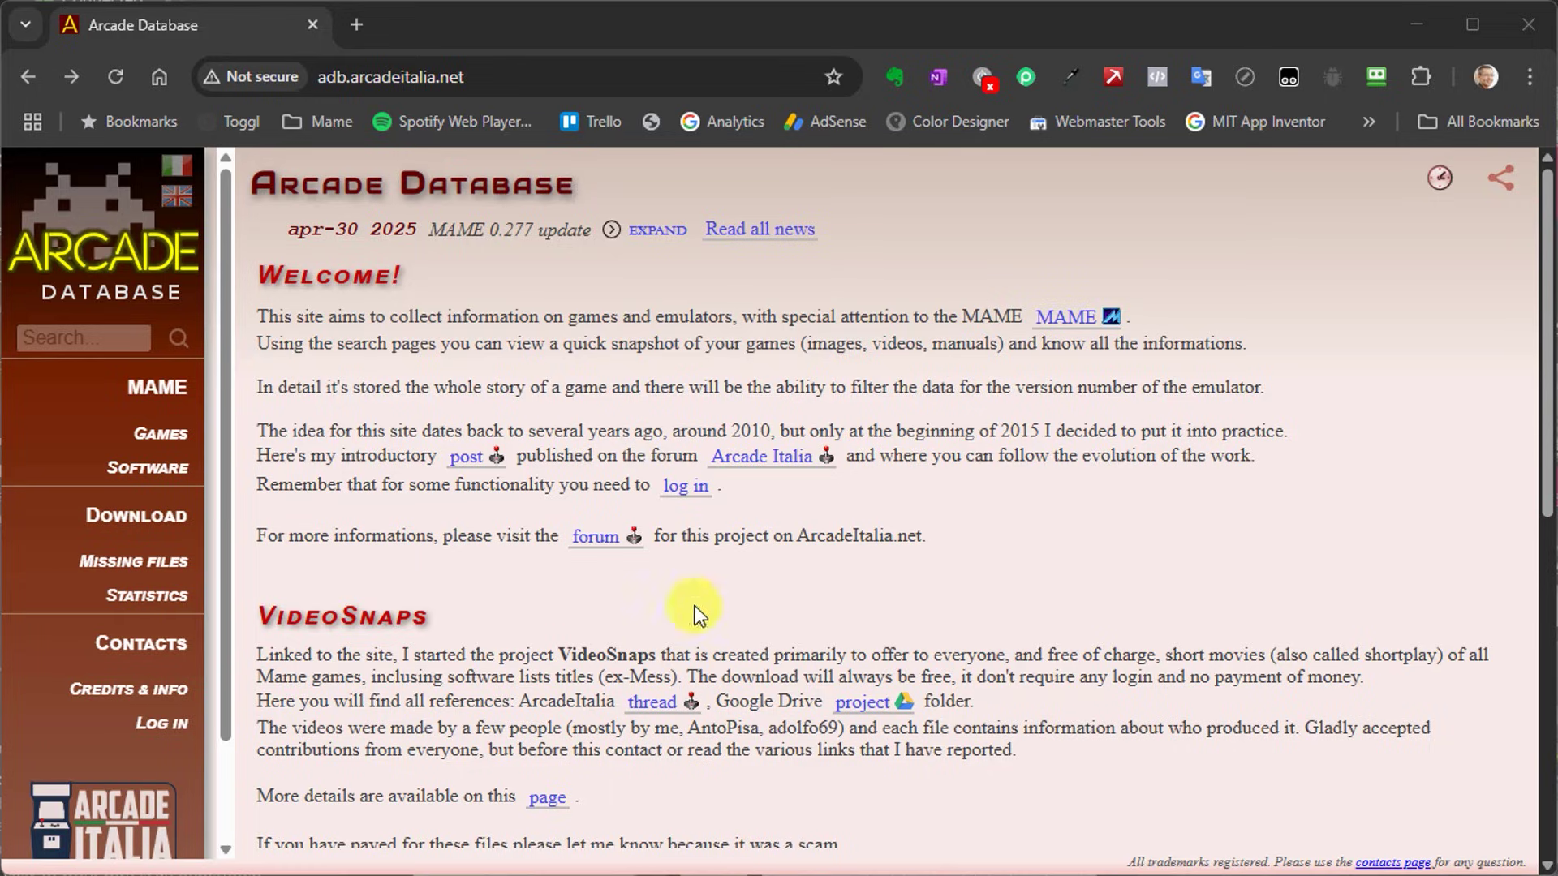
In the browser, search the Arcade Database site for "pacman" and view the main data of the Pac-Man (Midway) machine.
{"action": "left_click", "coordinate": [514, 73]}
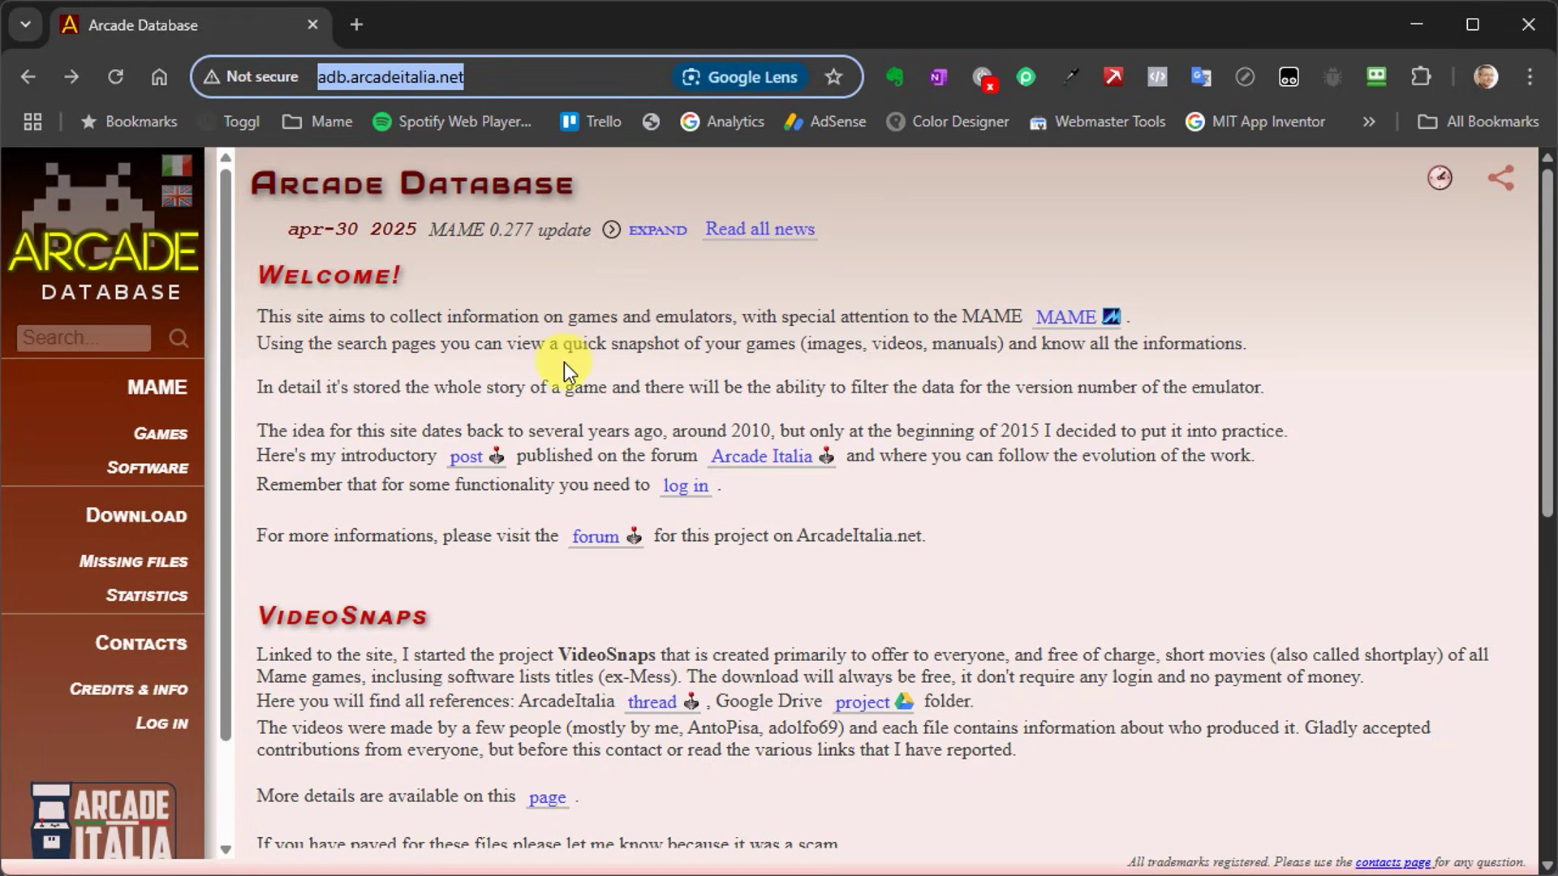
{"action": "scroll", "coordinate": [563, 362], "scroll_direction": "down", "scroll_amount": 7}
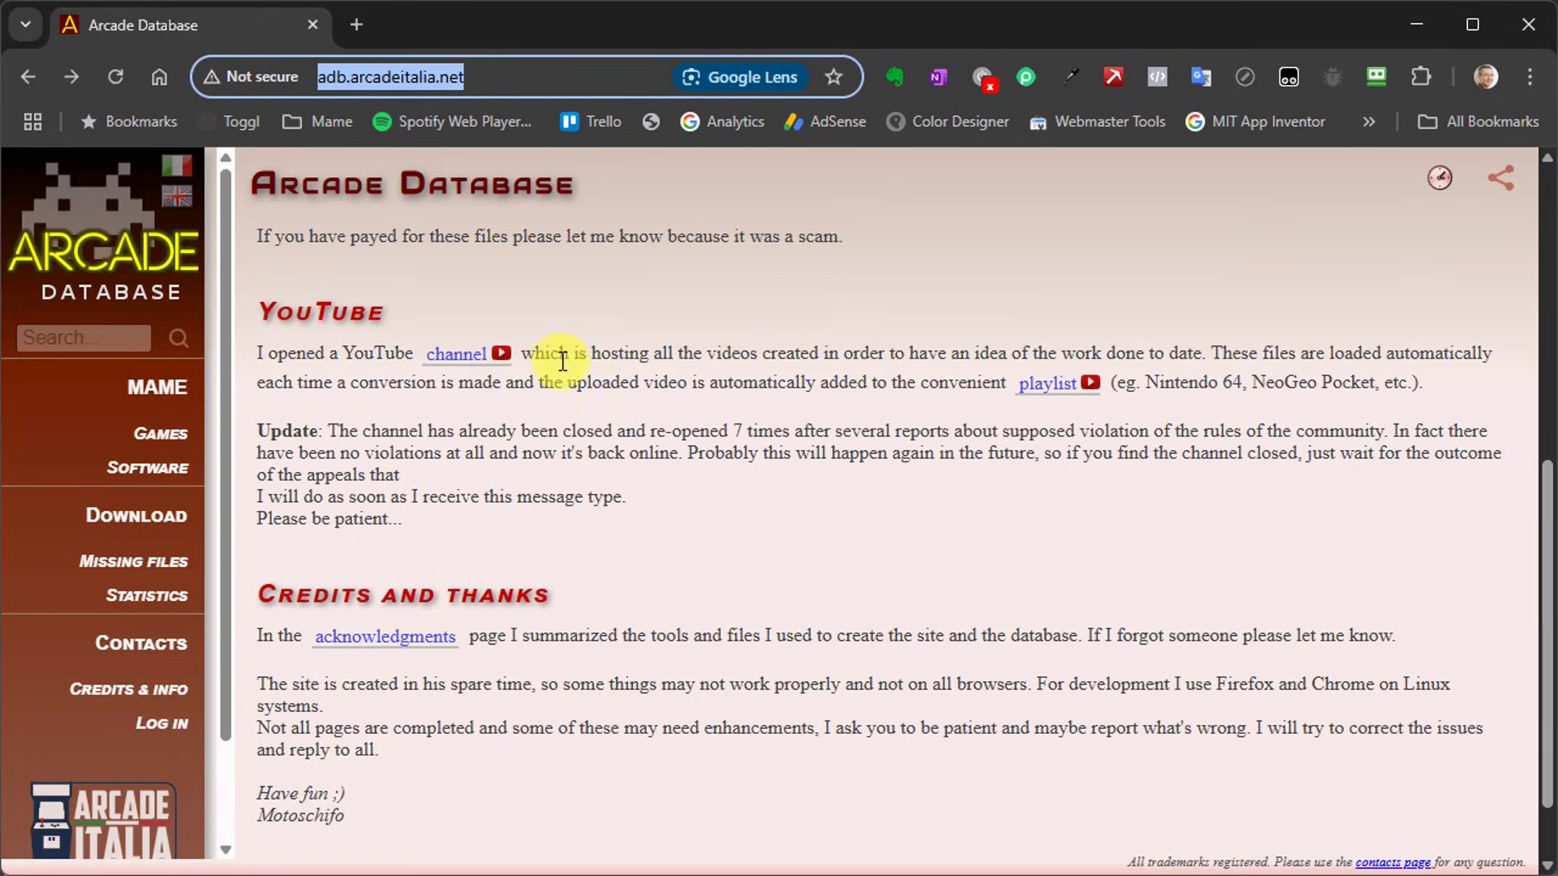
{"action": "left_click", "coordinate": [85, 339]}
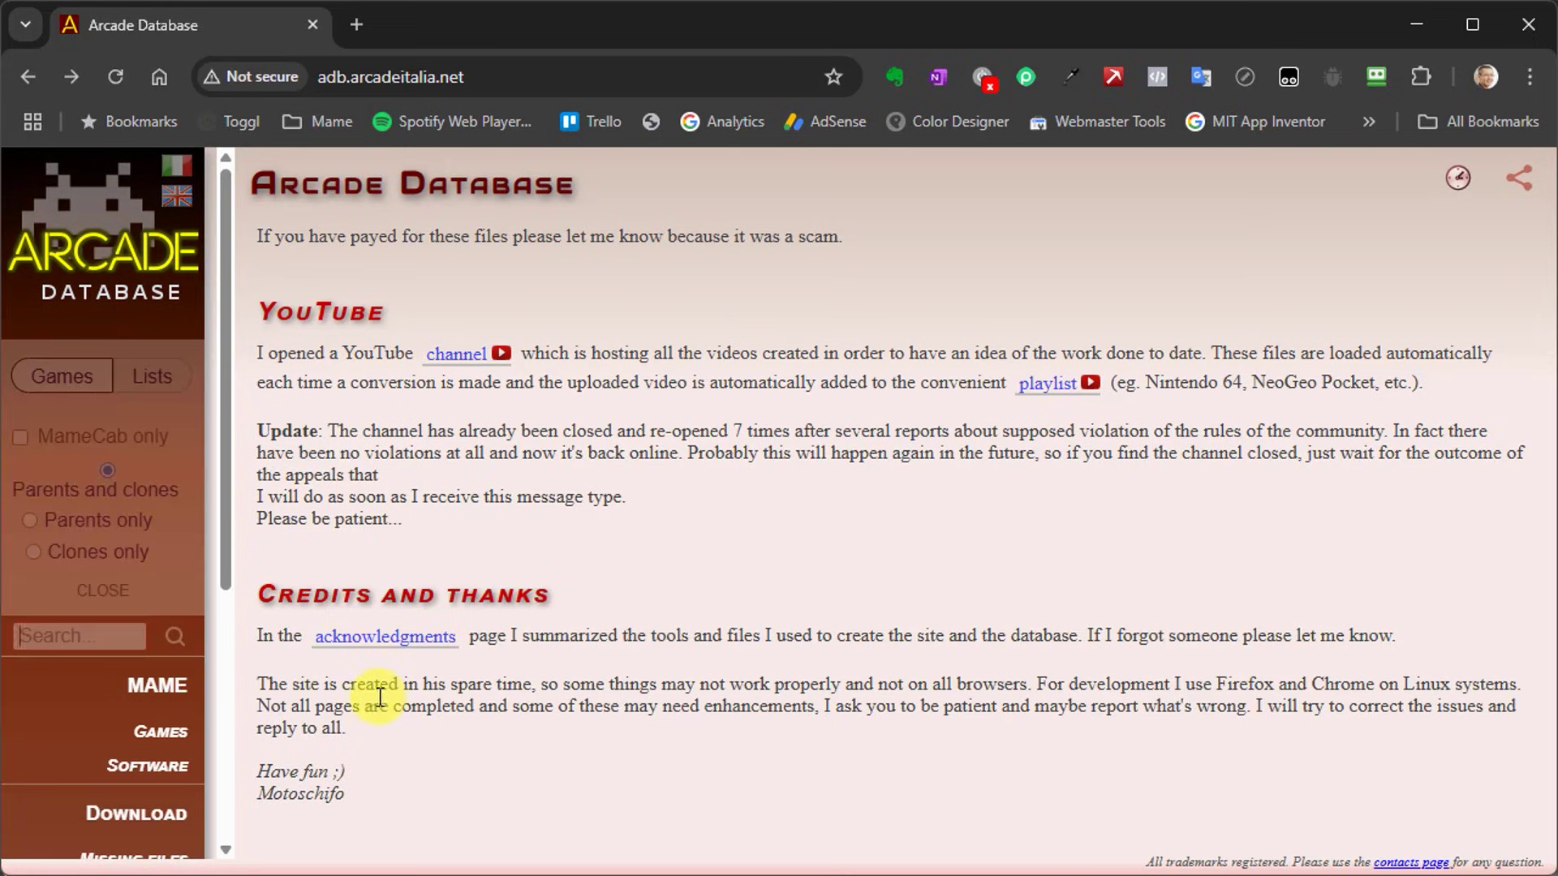
{"action": "type", "text": "pacman"}
{"action": "key", "text": "Return"}
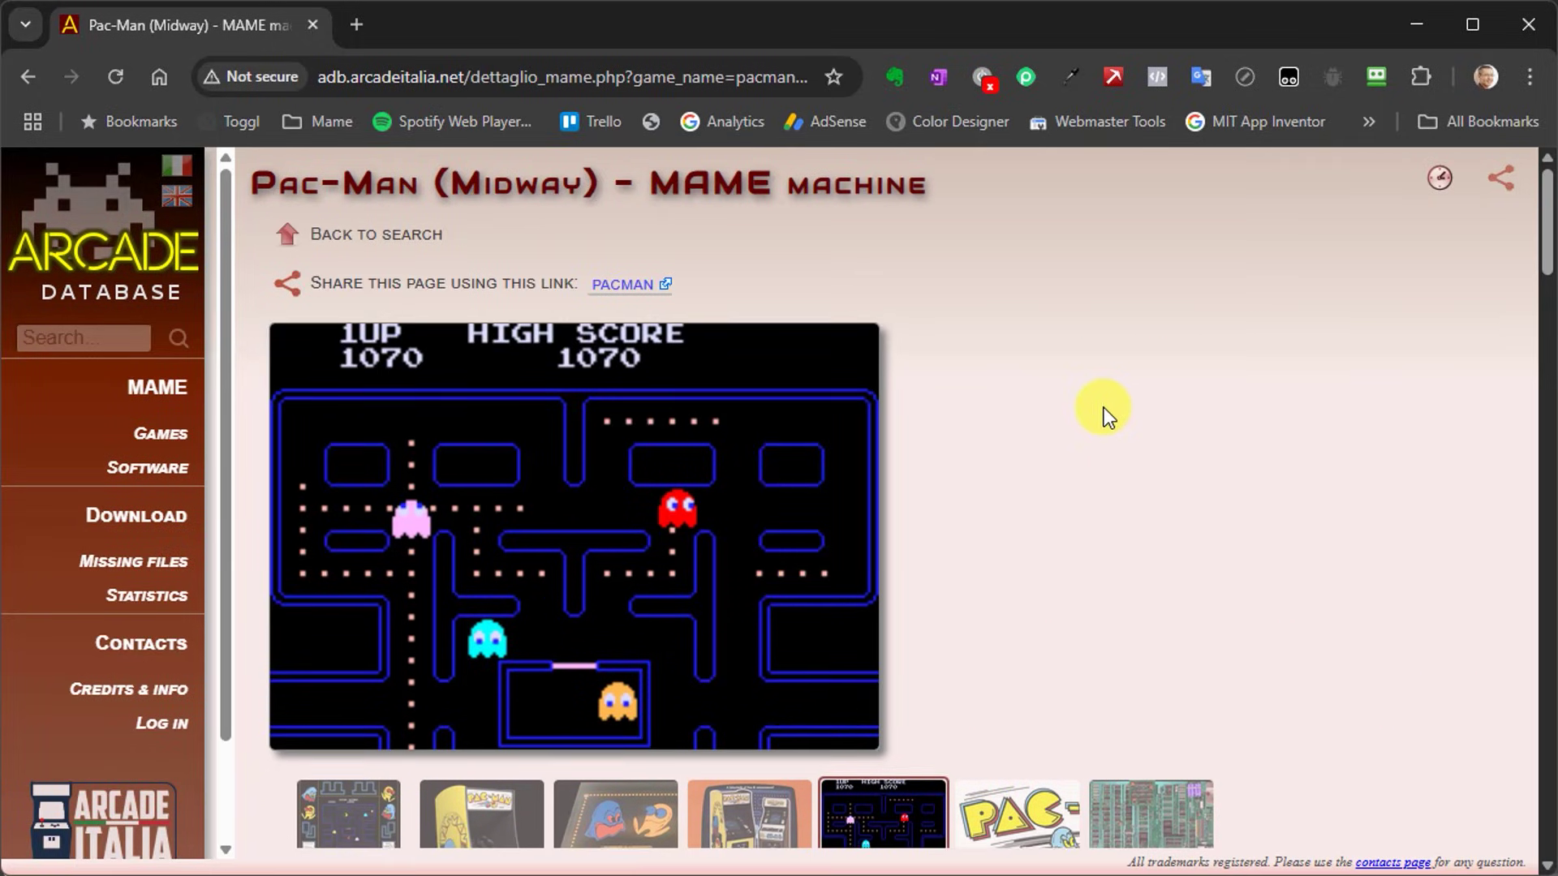
{"action": "scroll", "coordinate": [1103, 409], "scroll_direction": "down", "scroll_amount": 3}
{"action": "scroll", "coordinate": [1102, 411], "scroll_direction": "down", "scroll_amount": 7}
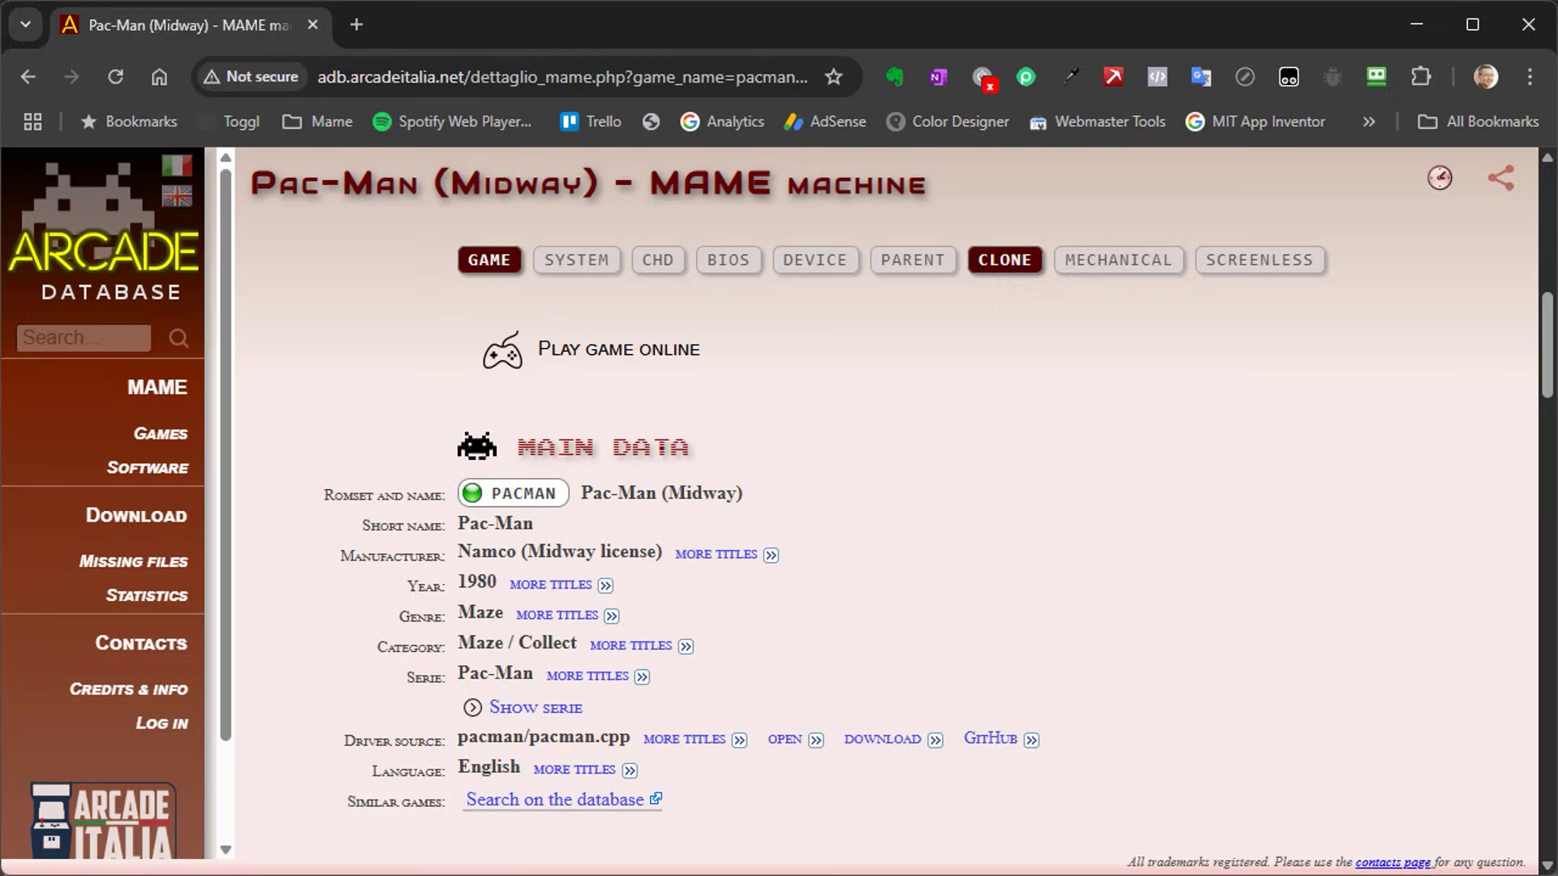
Switch to File Explorer and put pacman.zip from the Mame2003Plus folder into mame078b's roms folder.
{"action": "key", "text": "alt+Tab"}
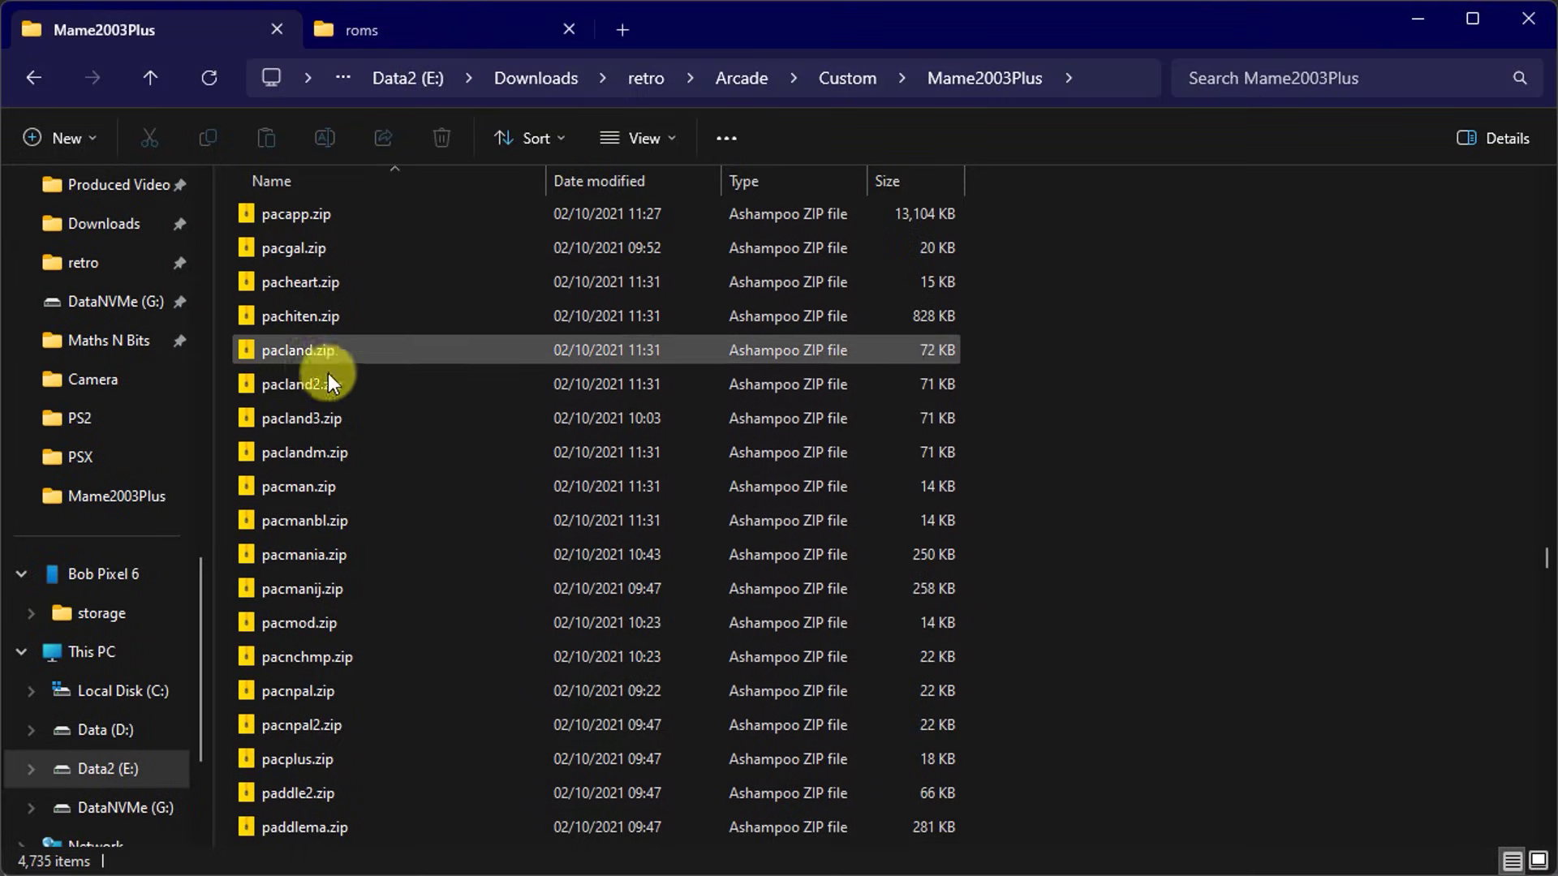
{"action": "left_click_drag", "start_coordinate": [286, 487], "coordinate": [376, 388]}
{"action": "left_click", "coordinate": [465, 504]}
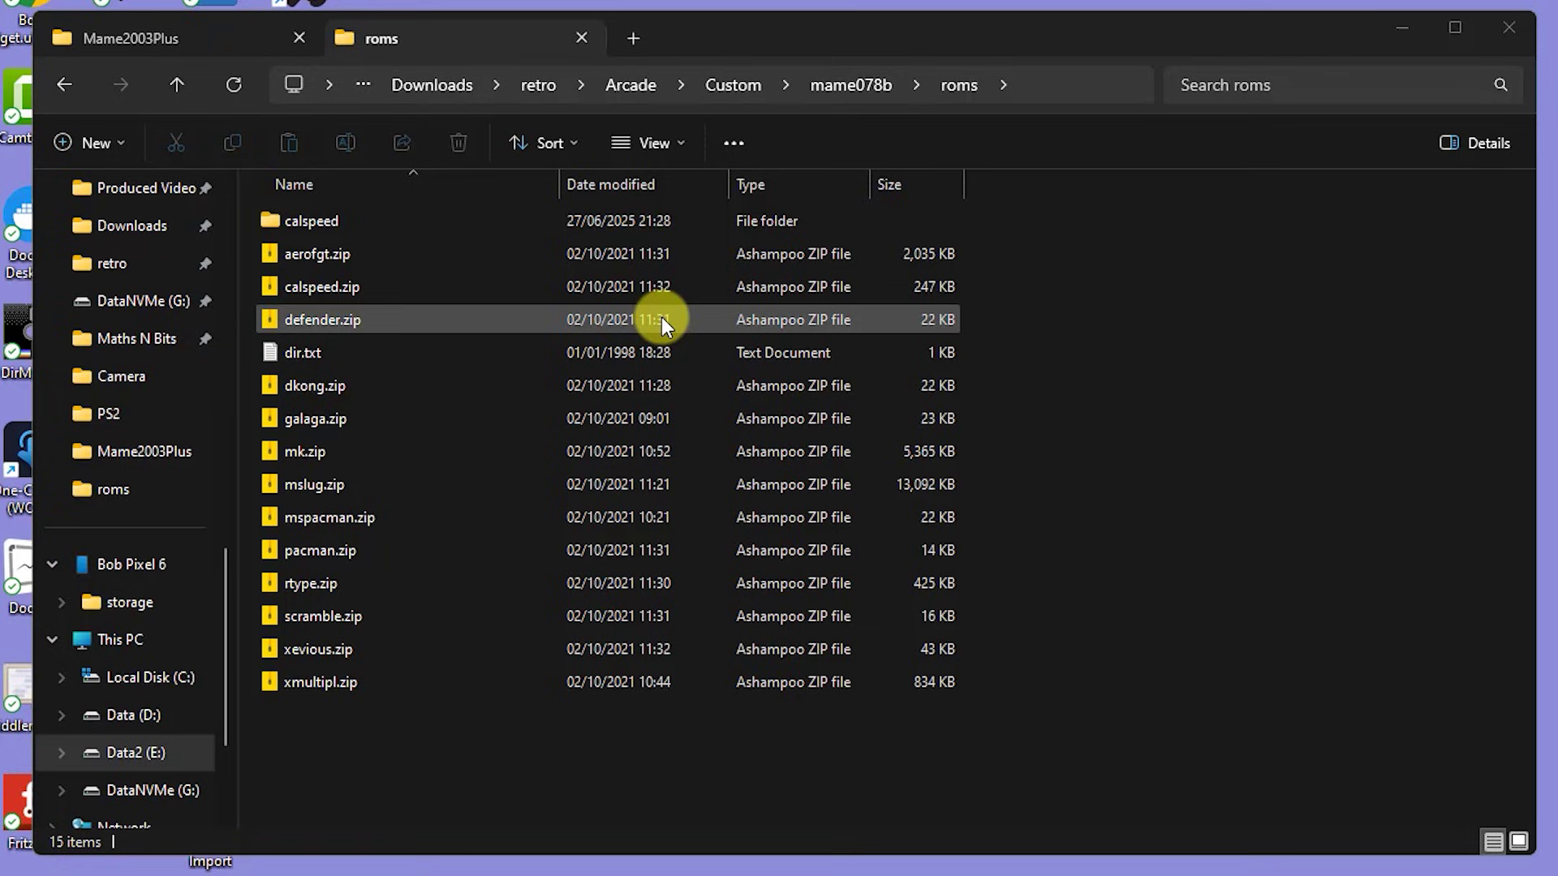
Go up from roms to the mame078b folder, open a Command Prompt there with cmd, and place its window fully on screen.
{"action": "left_click", "coordinate": [862, 88]}
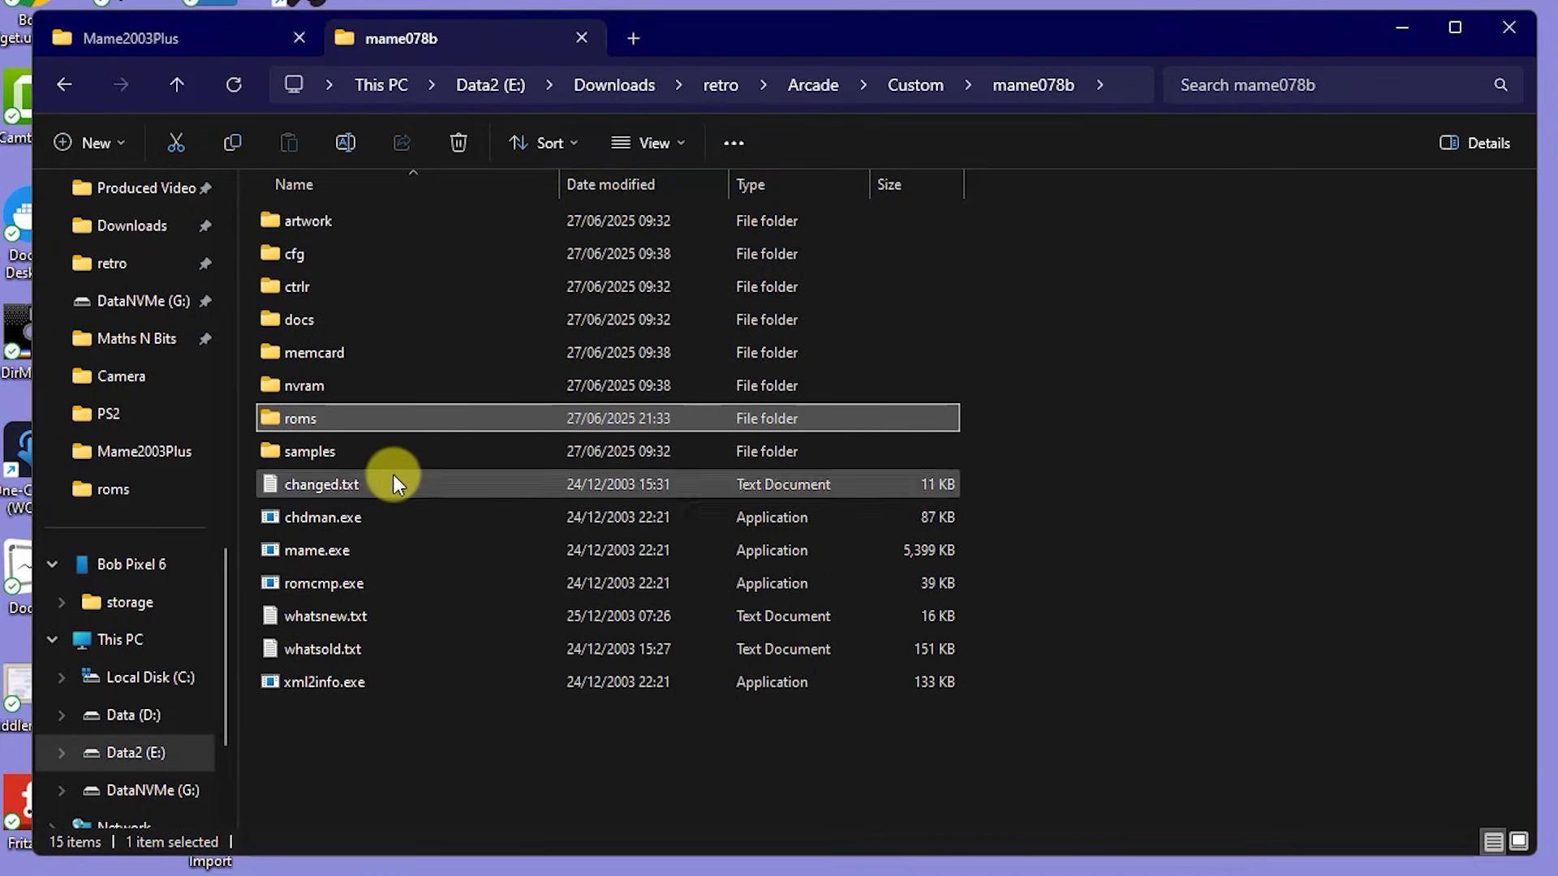
{"action": "mouse_move", "coordinate": [322, 422]}
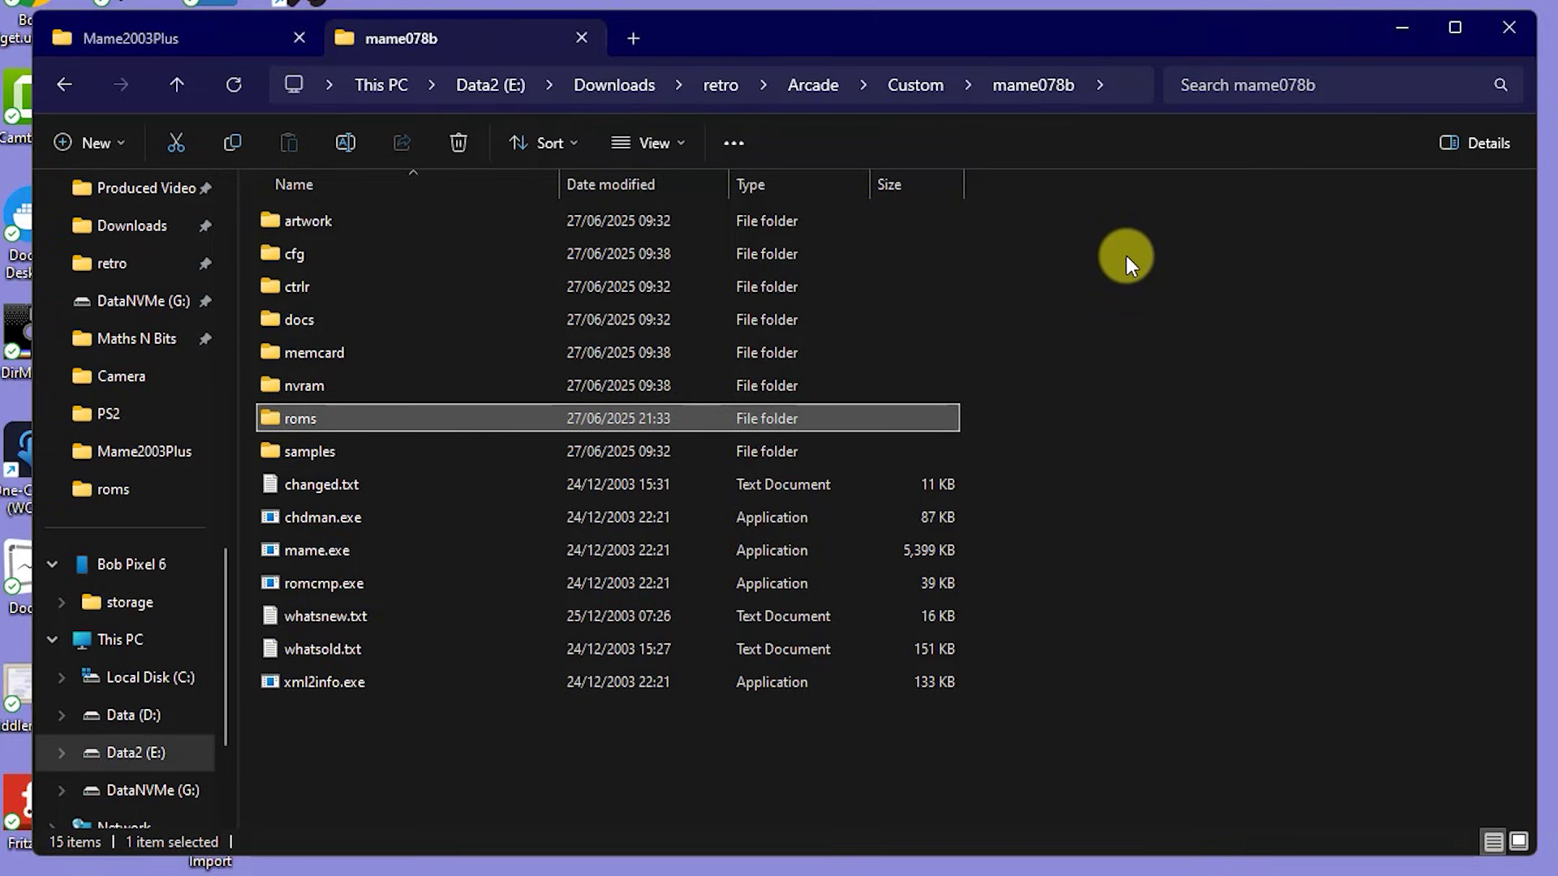
{"action": "left_click", "coordinate": [1116, 91]}
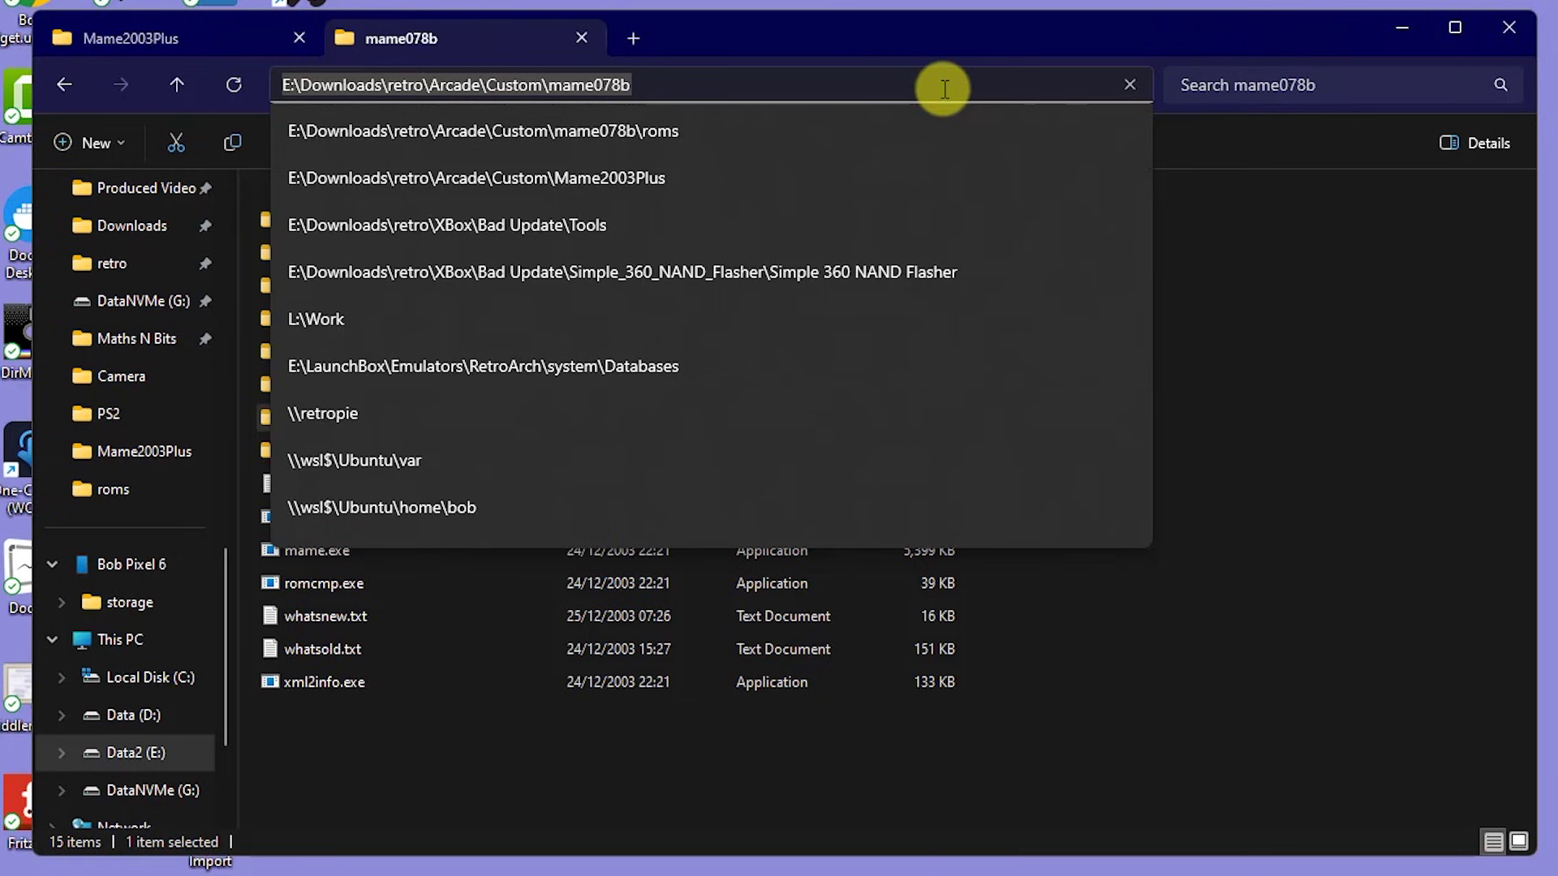
{"action": "key", "text": "BackSpace"}
{"action": "type", "text": "c"}
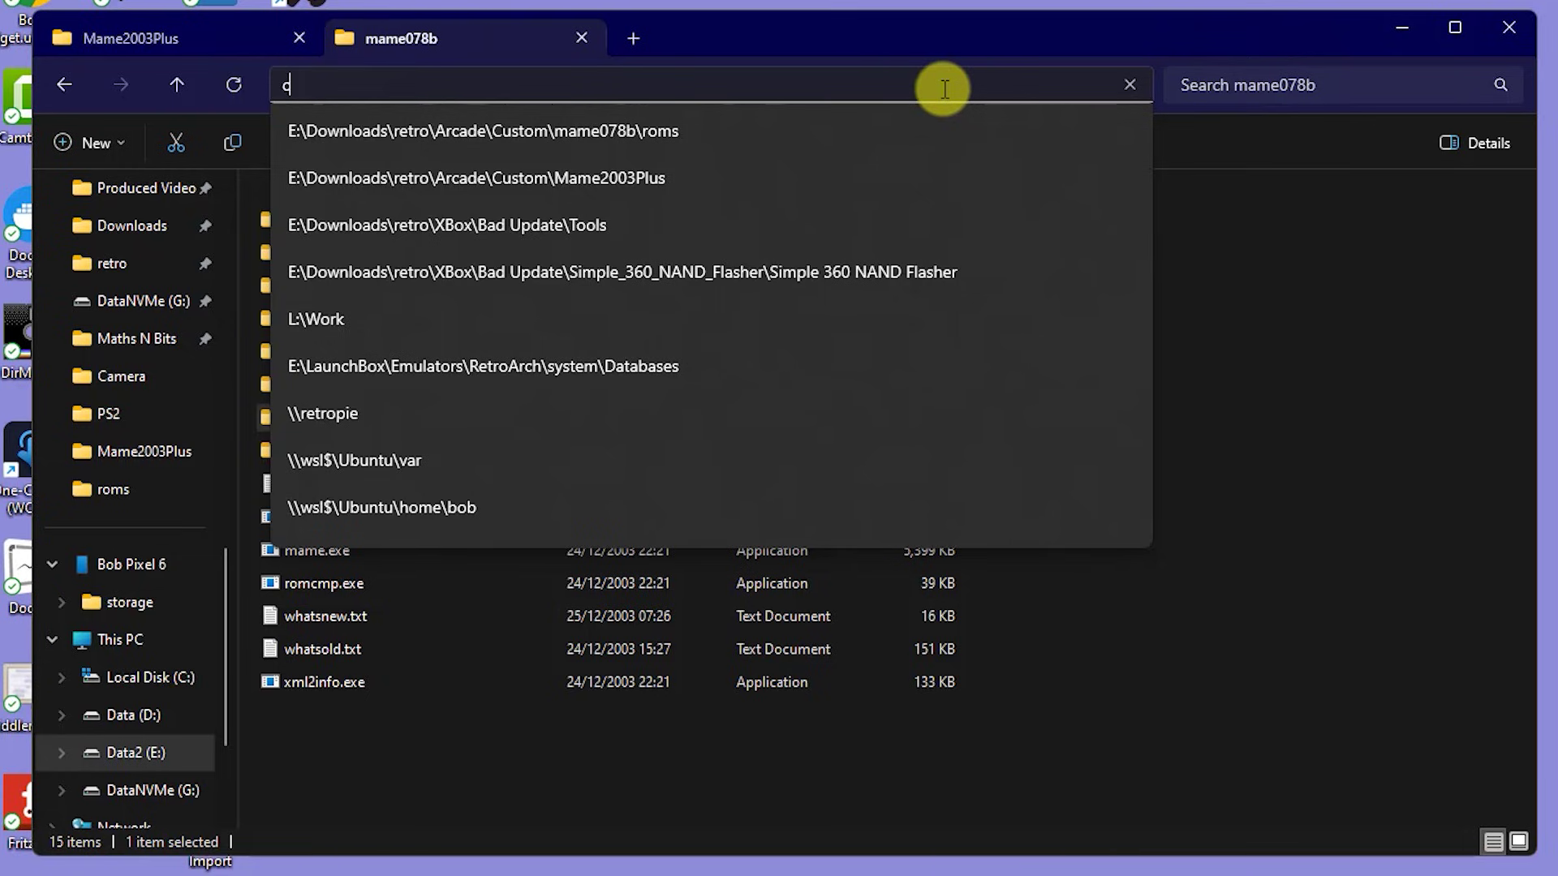
{"action": "type", "text": "md"}
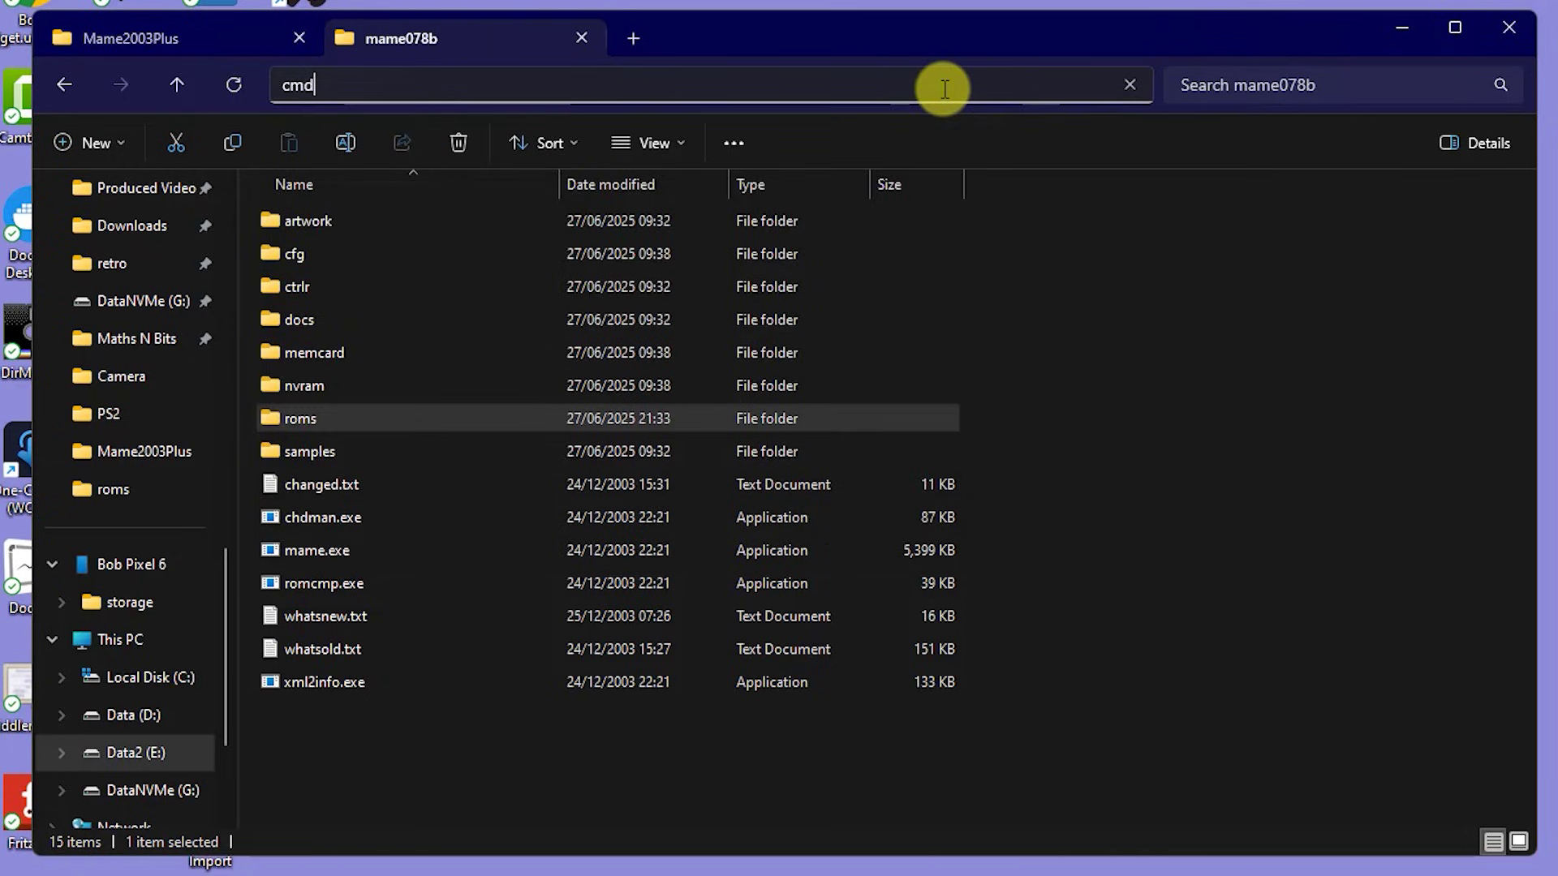
{"action": "key", "text": "Return"}
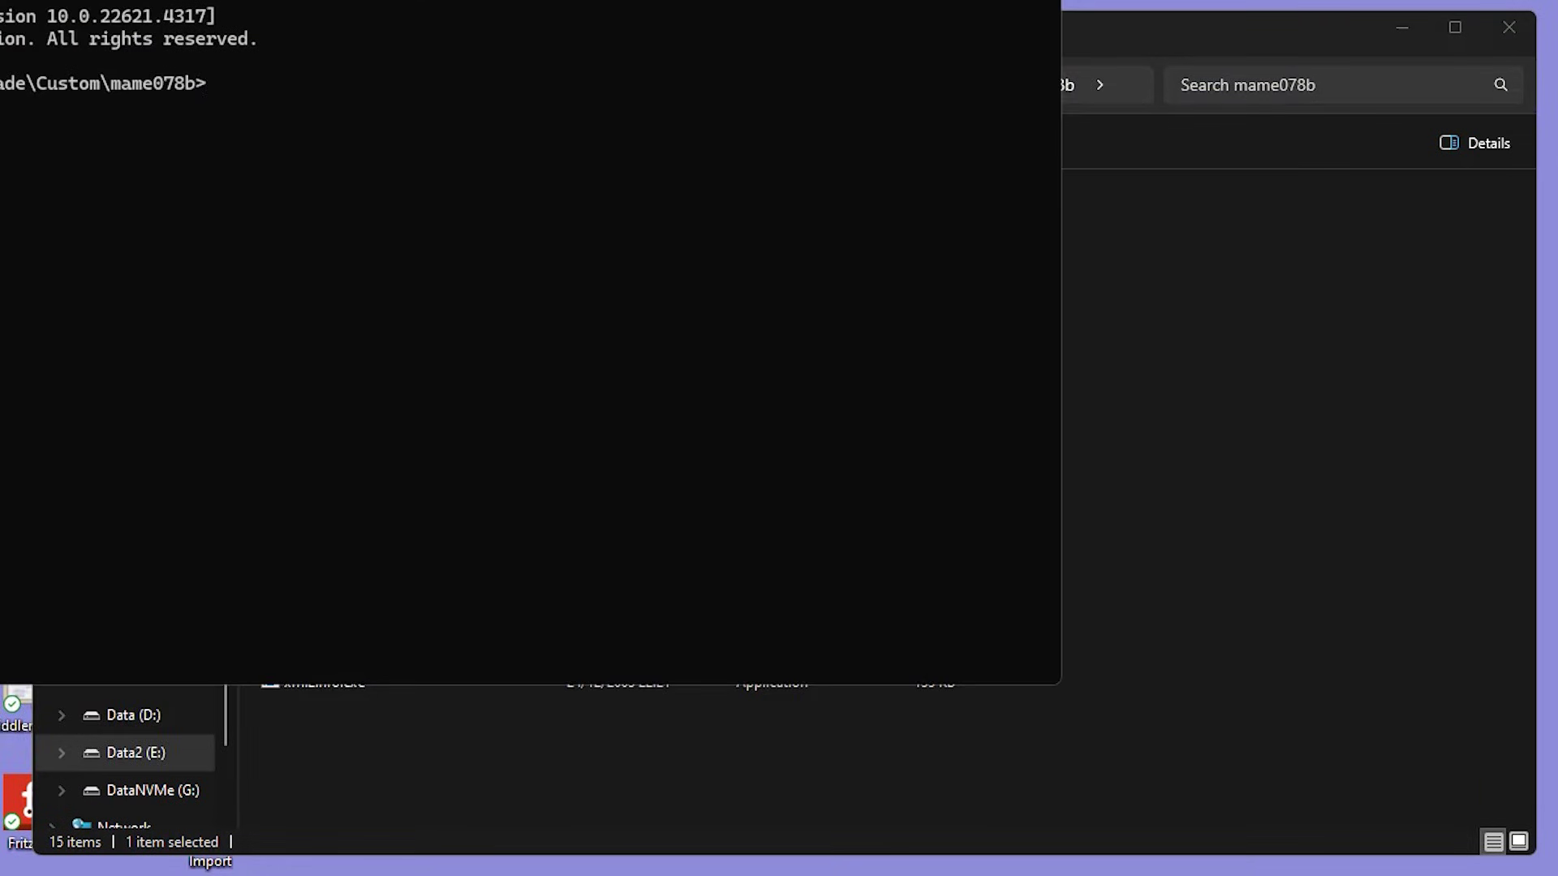
{"action": "left_click_drag", "start_coordinate": [573, 0], "coordinate": [978, 94]}
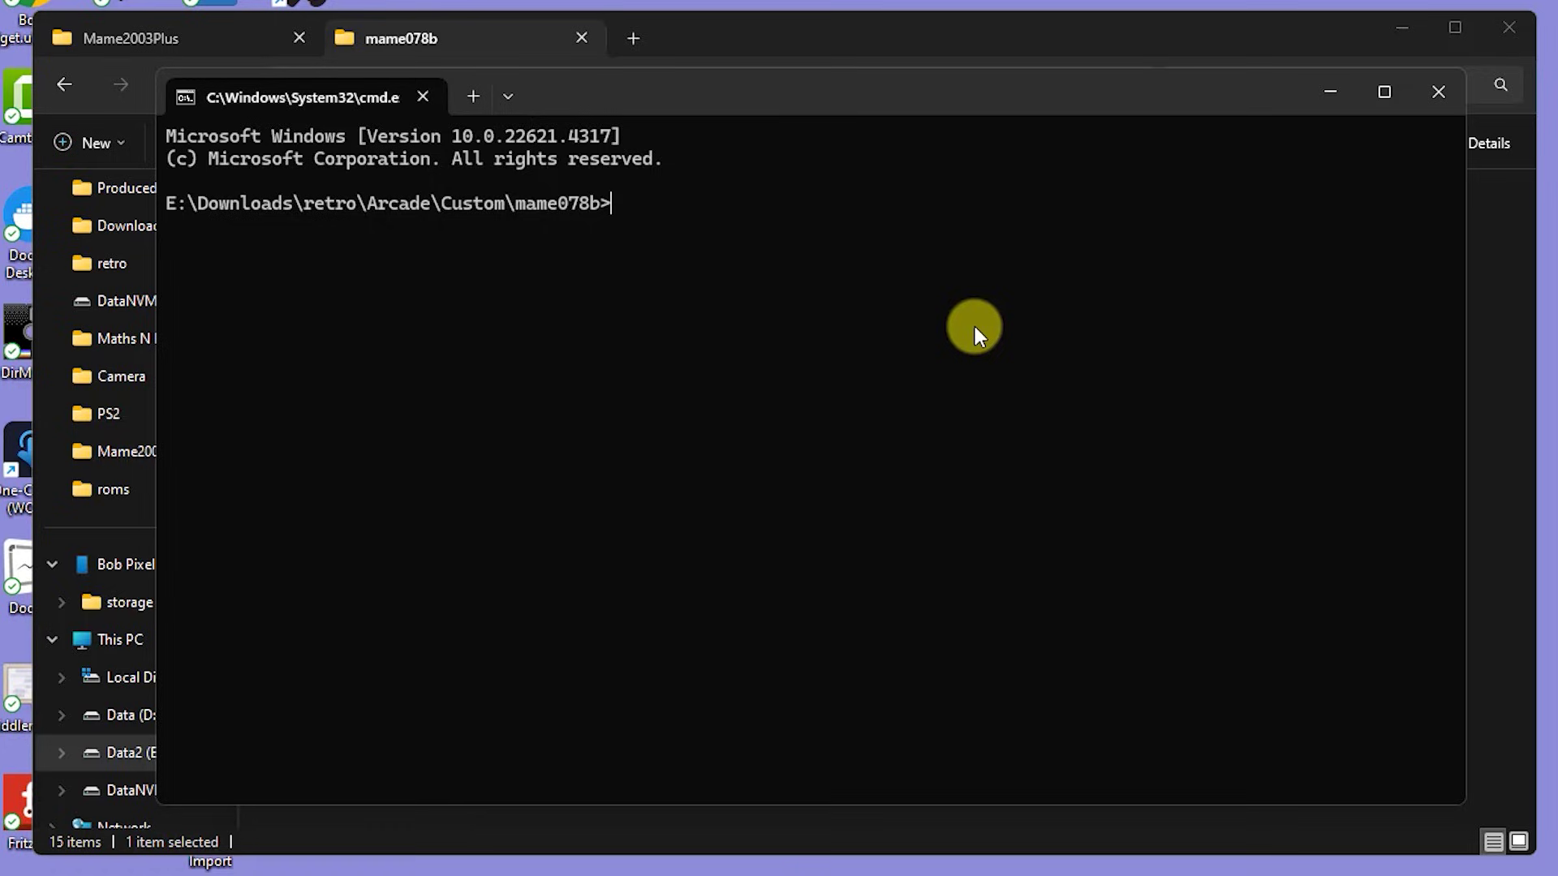
Run MAME from the command line with the pacman ROM and with the dkong ROM.
{"action": "type", "text": "mame"}
{"action": "type", "text": "pac"}
{"action": "type", "text": "man"}
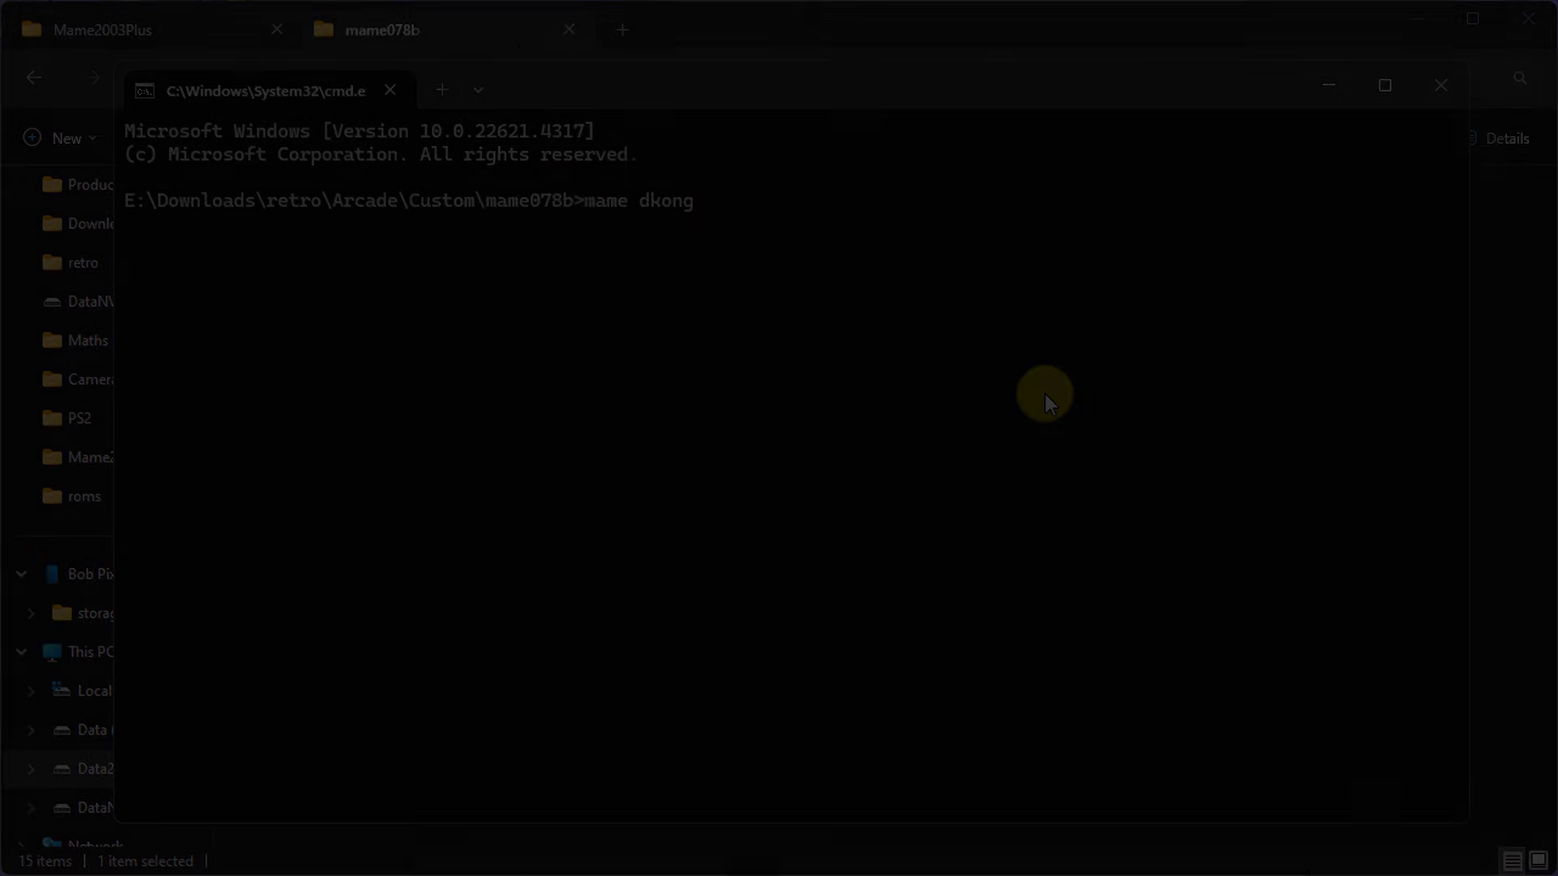
{"action": "key", "text": "Return"}
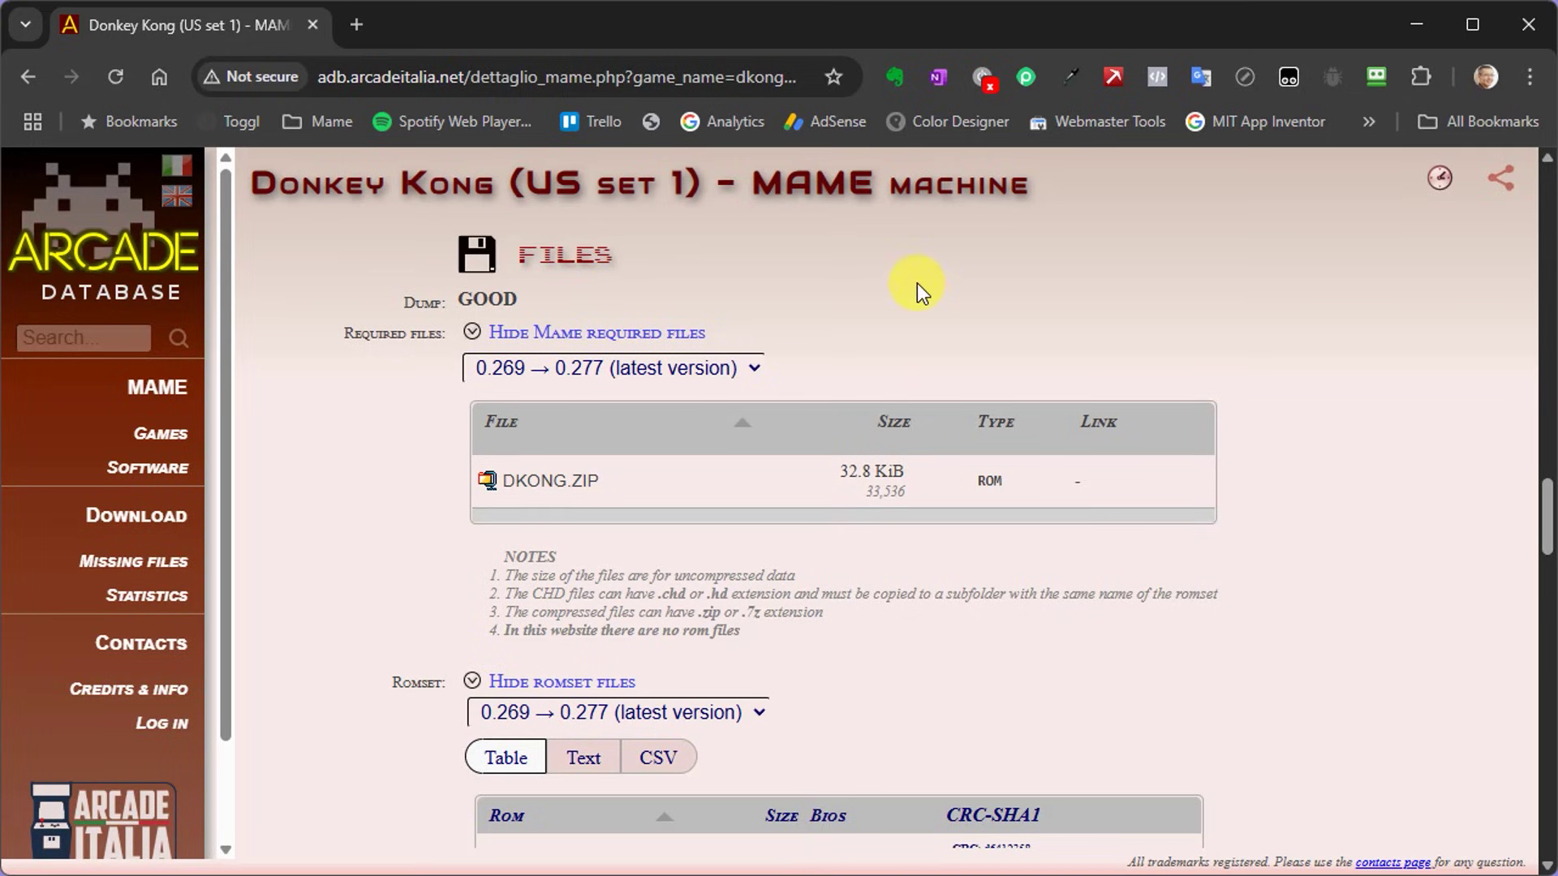
On the Arcade Database page for Donkey Kong (US set 1), examine the romset's ROM files, sizes and CRC-SHA1 checksums.
{"action": "scroll", "coordinate": [932, 276], "scroll_direction": "down", "scroll_amount": 6}
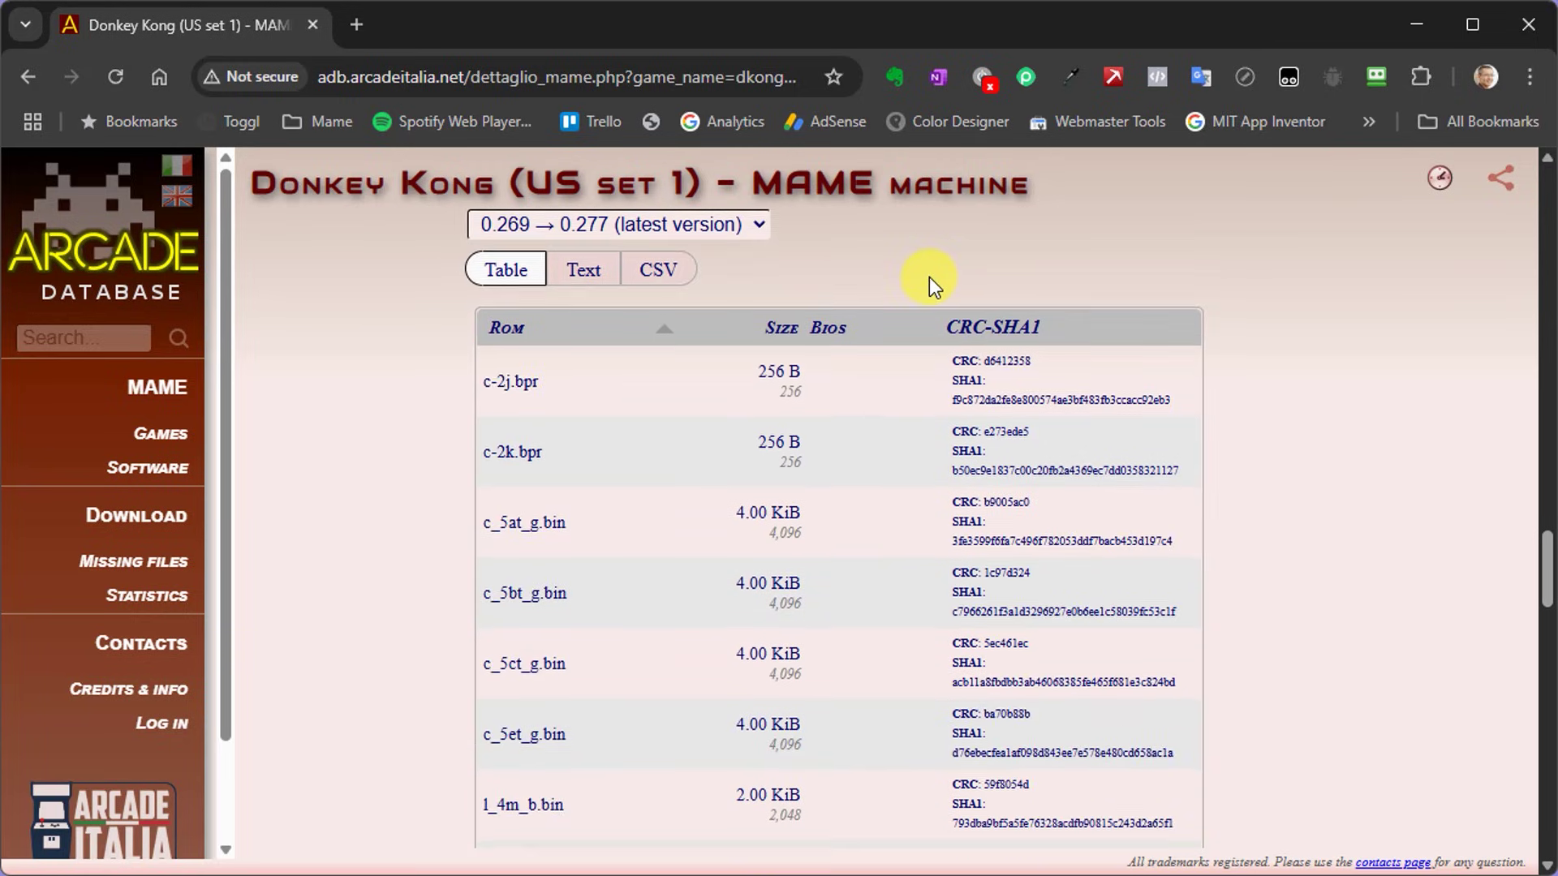
{"action": "scroll", "coordinate": [928, 276], "scroll_direction": "down", "scroll_amount": 6}
{"action": "scroll", "coordinate": [929, 276], "scroll_direction": "down", "scroll_amount": 3}
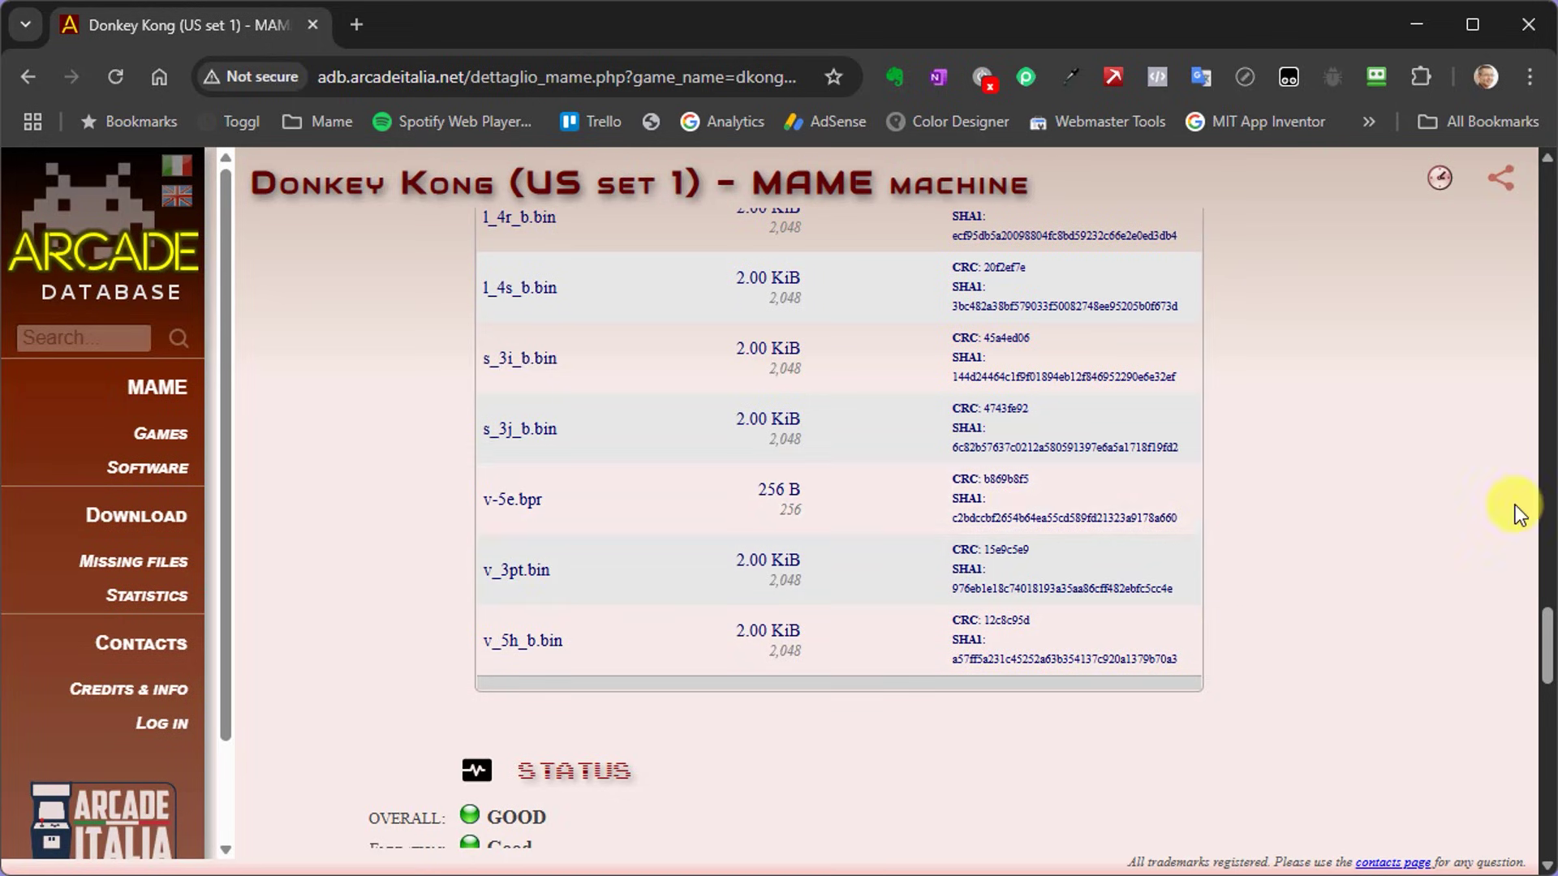
{"action": "scroll", "coordinate": [1370, 519], "scroll_direction": "up", "scroll_amount": 12}
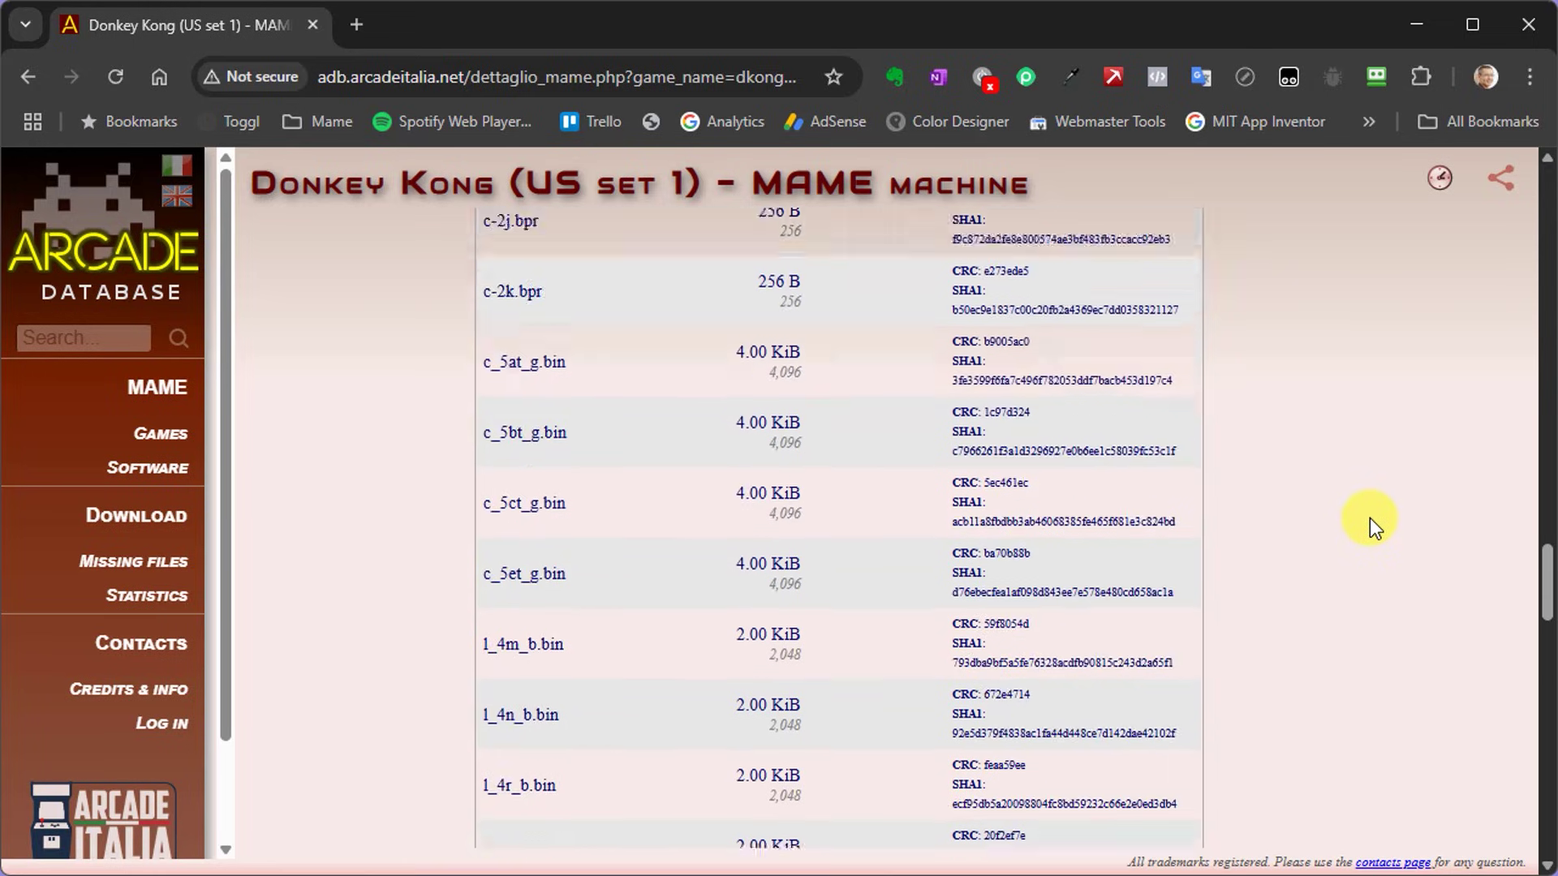
Review the required files, romset release details and main data on the Donkey Kong (US set 1) page.
{"action": "scroll", "coordinate": [1370, 519], "scroll_direction": "up", "scroll_amount": 3}
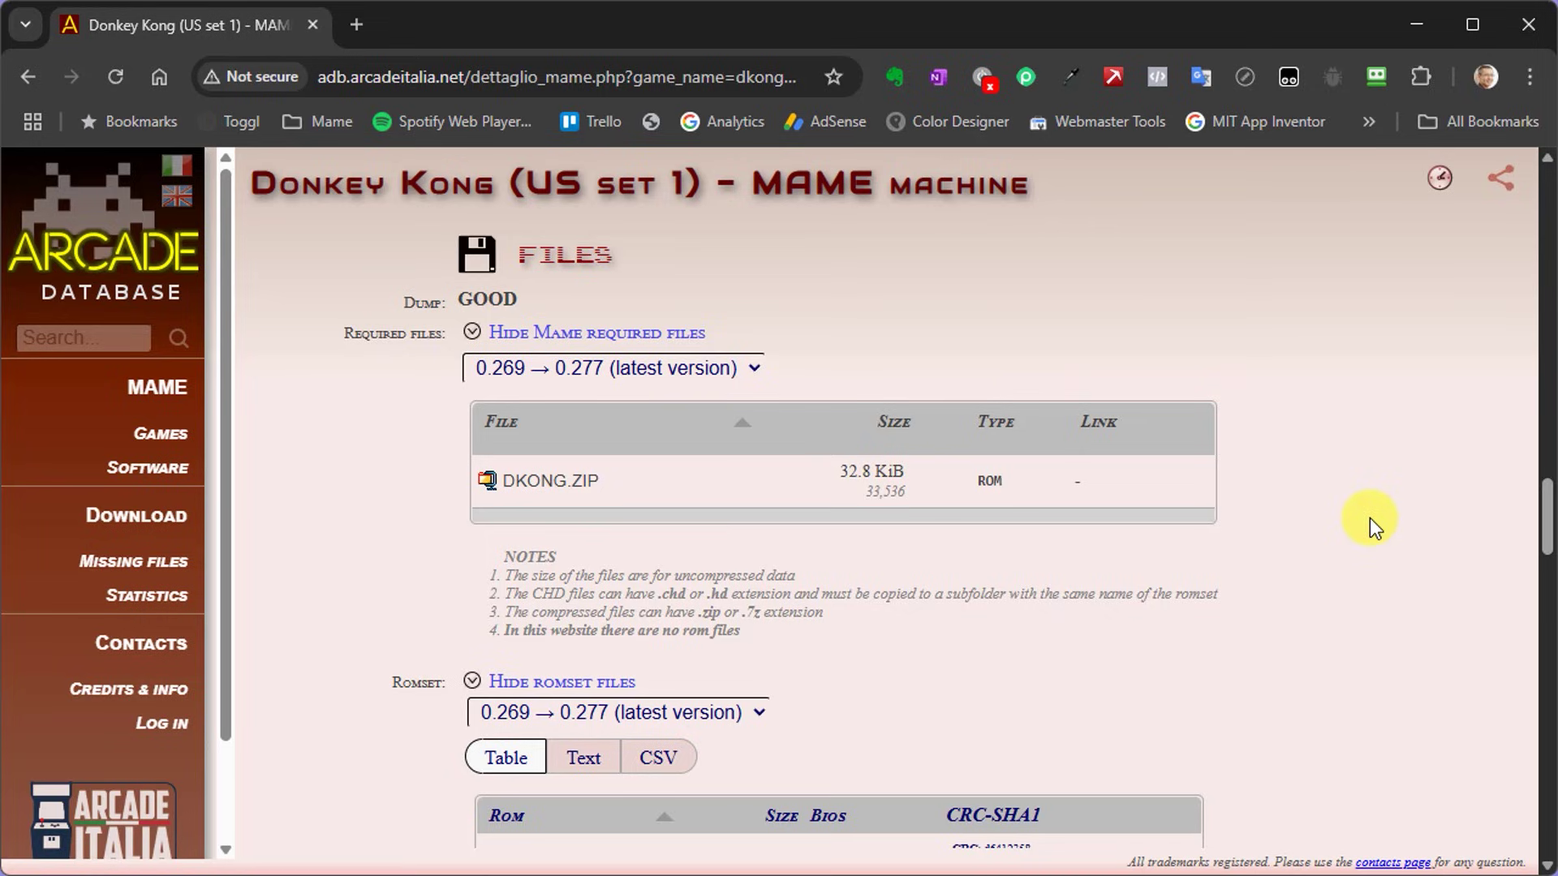
{"action": "scroll", "coordinate": [1370, 517], "scroll_direction": "up", "scroll_amount": 20}
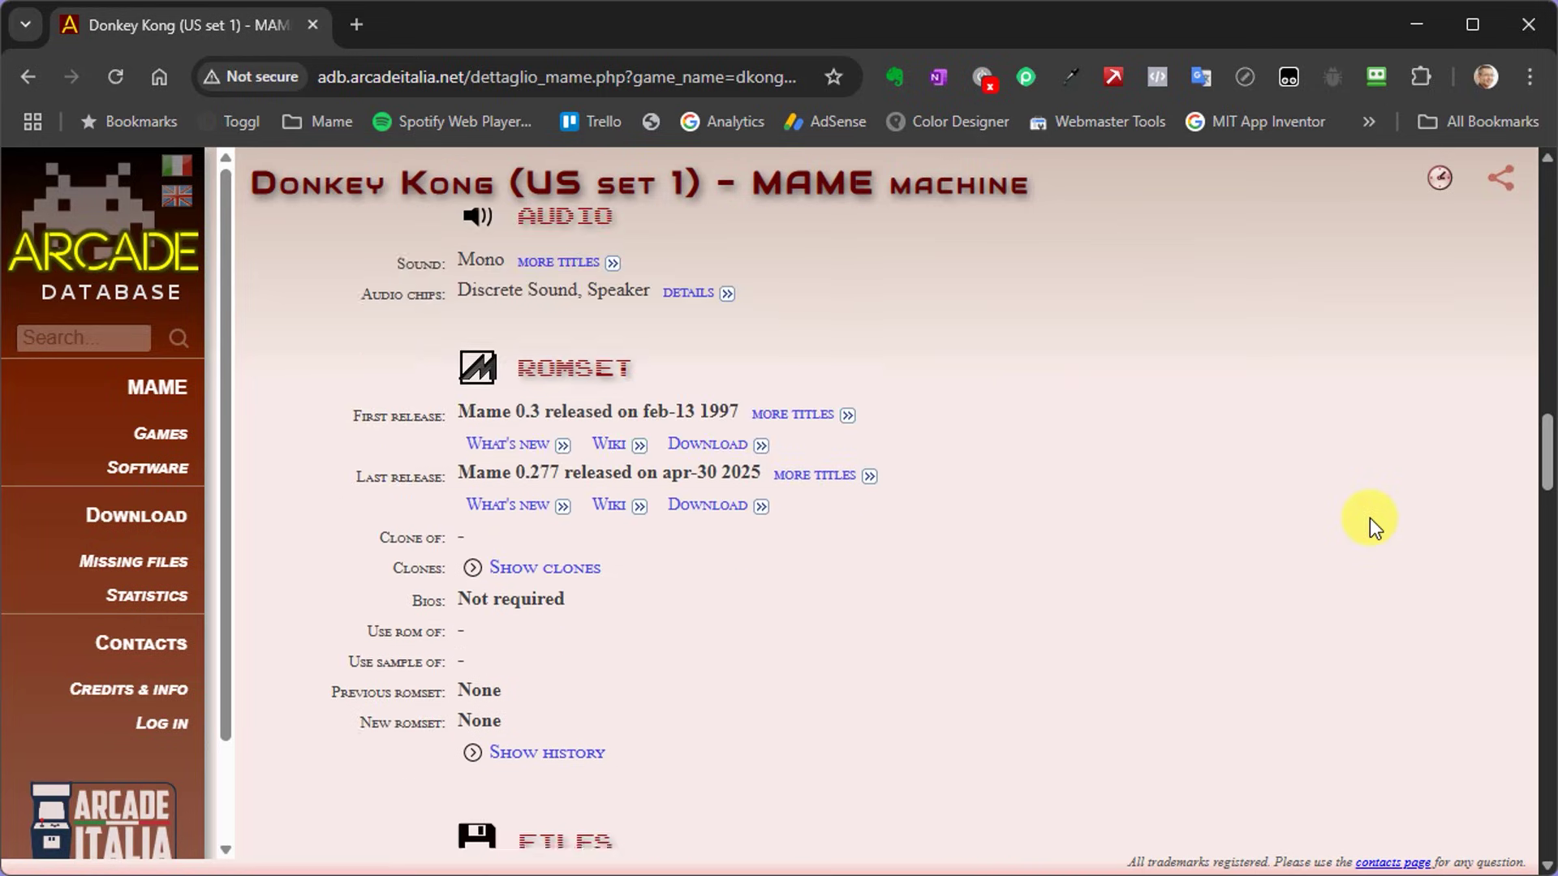
{"action": "scroll", "coordinate": [1370, 518], "scroll_direction": "up", "scroll_amount": 20}
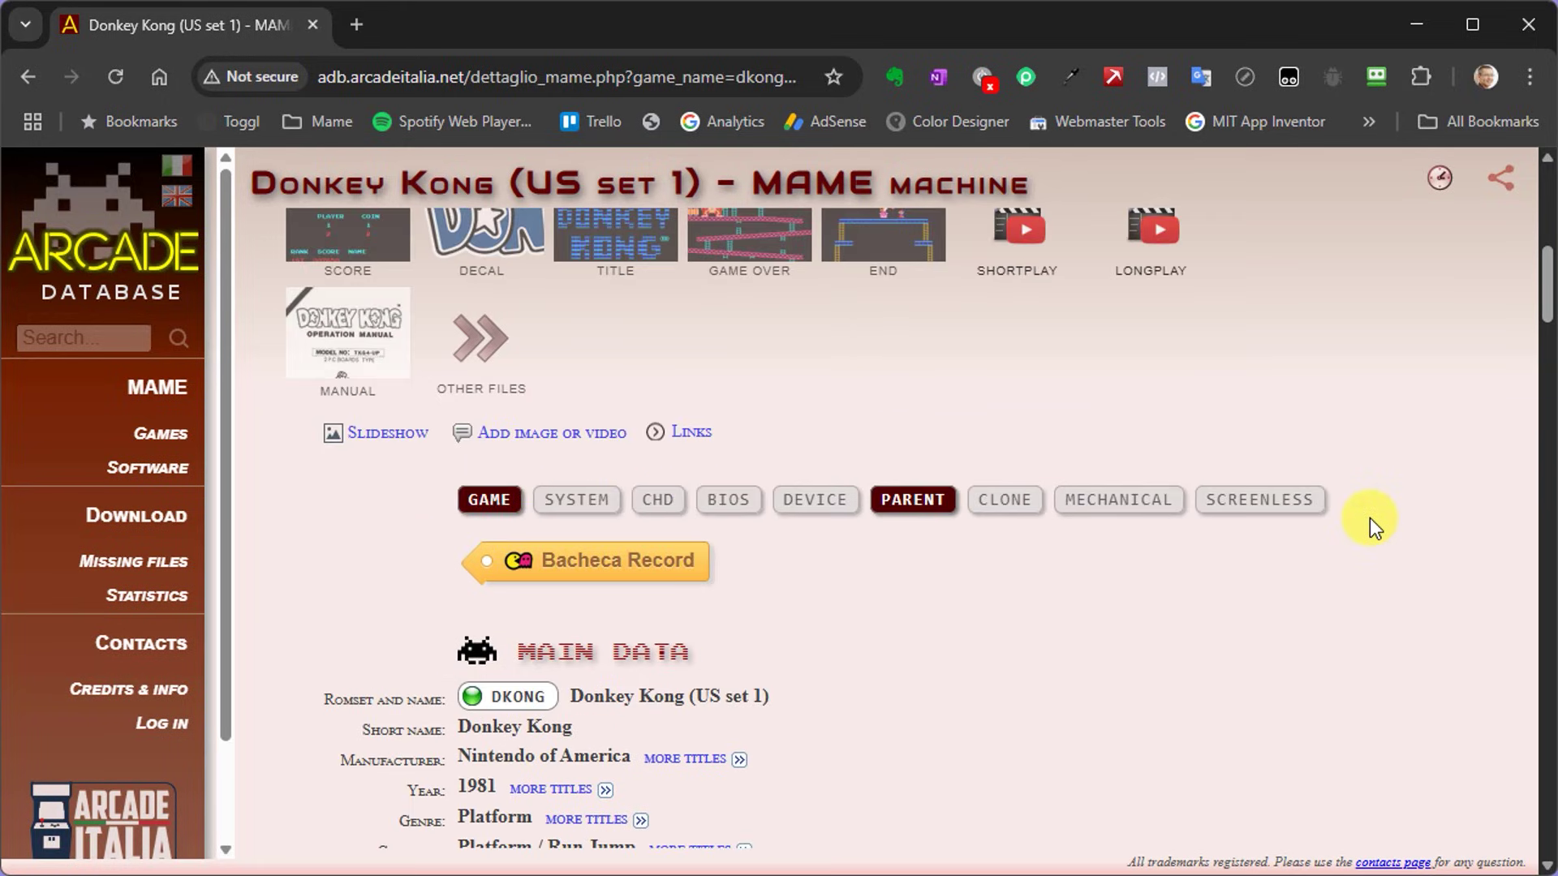
{"action": "scroll", "coordinate": [1370, 517], "scroll_direction": "up", "scroll_amount": 9}
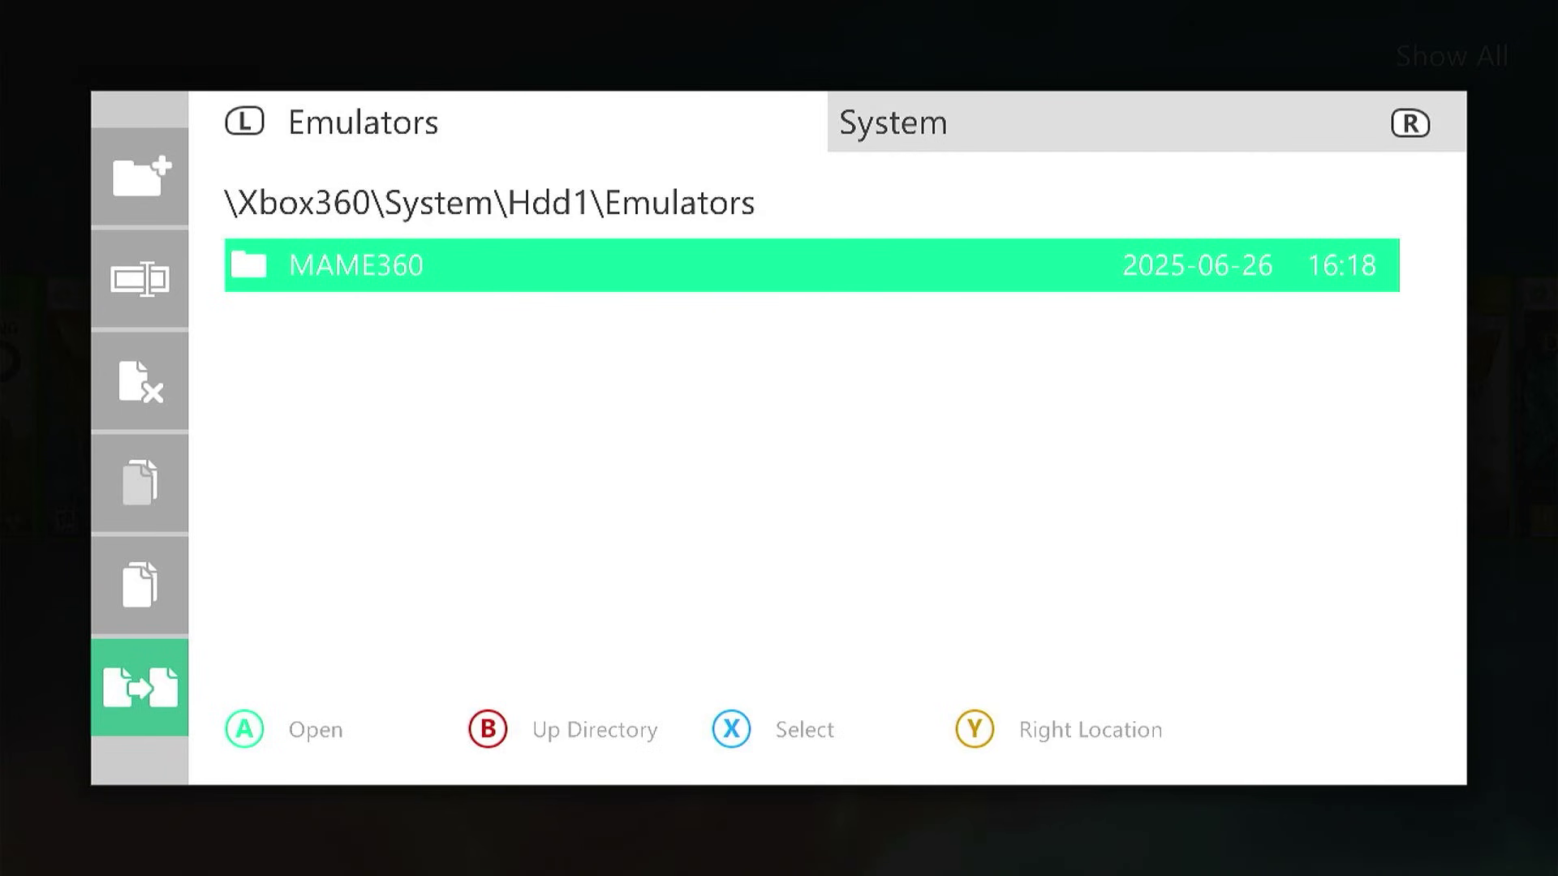
Switch to the Xbox 360 file manager and open the roms folder inside Emulators\MAME360.
{"action": "key", "text": "Return"}
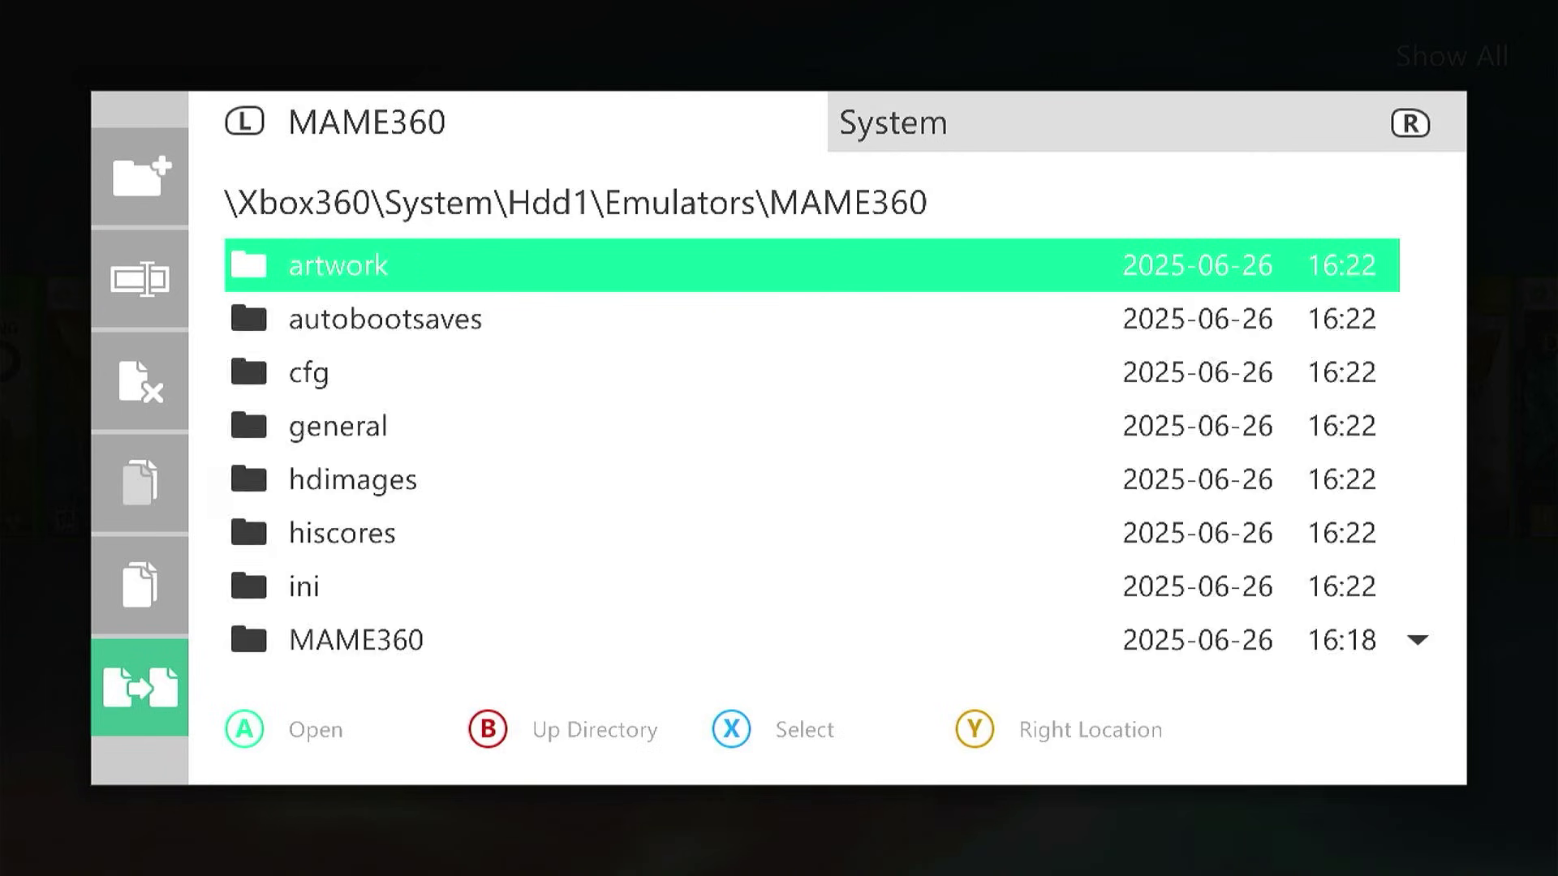
{"action": "key", "text": "Down"}
{"action": "key", "text": "Down"}
{"action": "key", "text": "Down"}
{"action": "key", "text": "Down"}
{"action": "key", "text": "Down"}
{"action": "key", "text": "Down"}
{"action": "key", "text": "Down"}
{"action": "key", "text": "Down"}
{"action": "key", "text": "Down"}
{"action": "key", "text": "Down"}
{"action": "key", "text": "Down"}
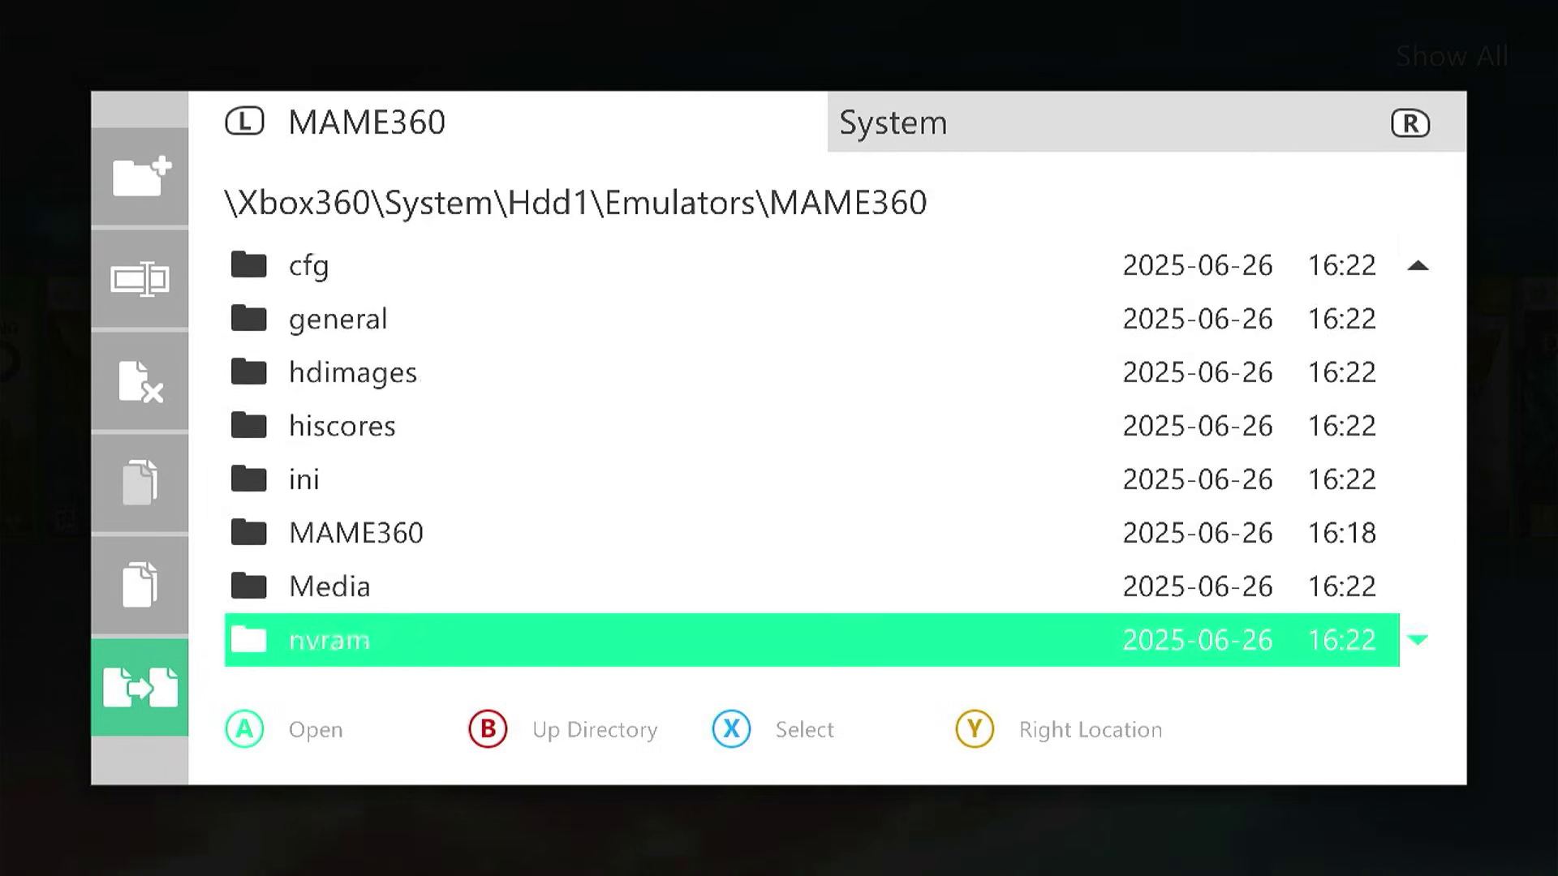
{"action": "key", "text": "Up"}
{"action": "key", "text": "Return"}
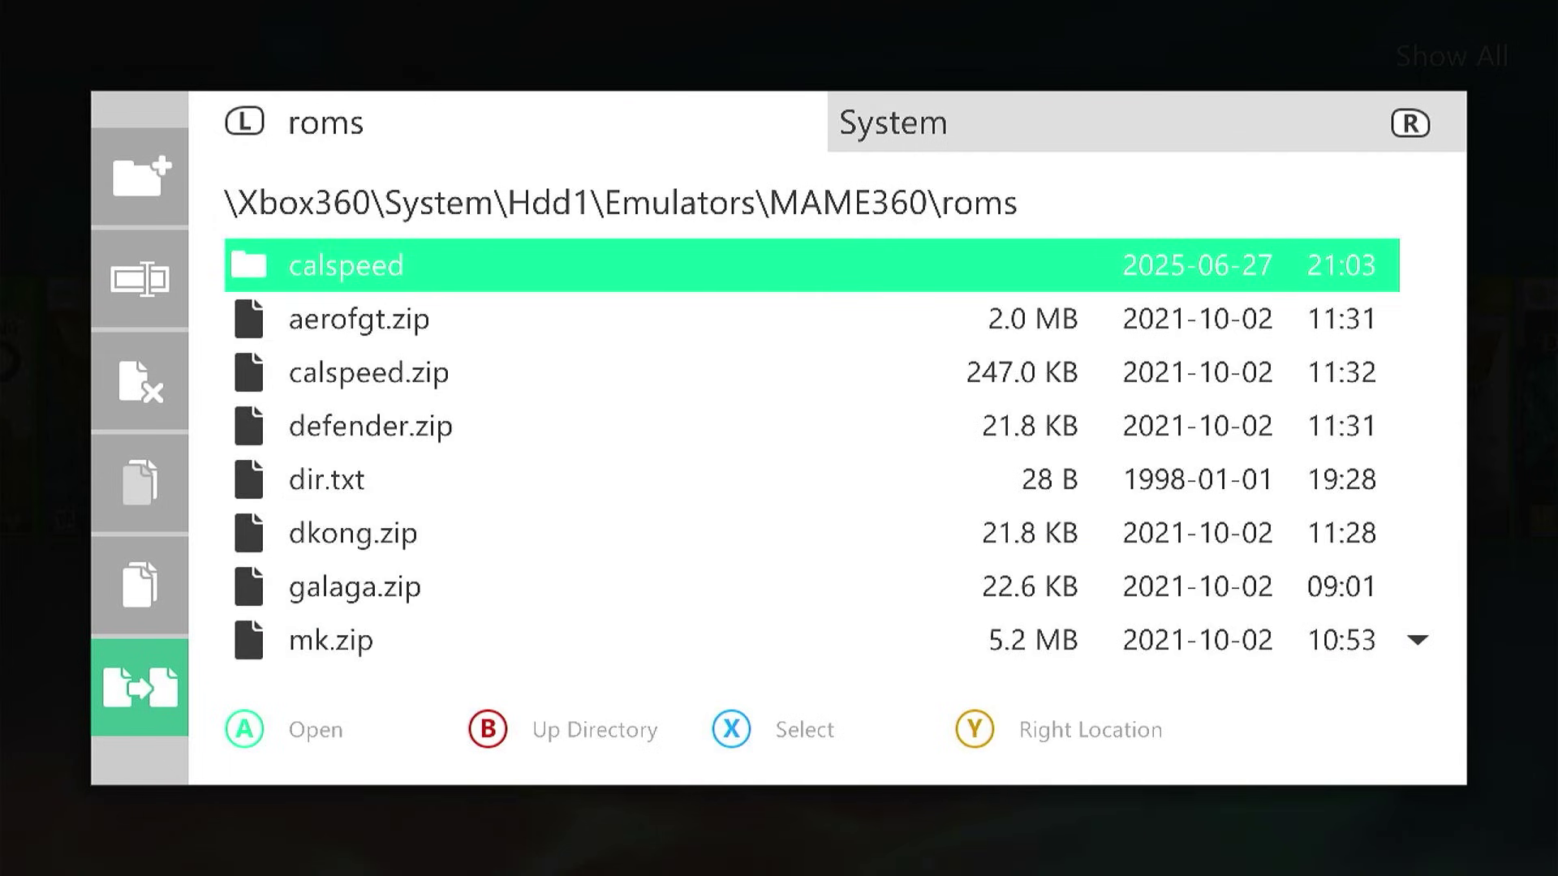
Look through the ROM zip files stored in the MAME360 roms folder.
{"action": "key", "text": "Down"}
{"action": "key", "text": "Down"}
{"action": "key", "text": "Down"}
{"action": "key", "text": "Down"}
{"action": "key", "text": "Down"}
{"action": "key", "text": "Down"}
{"action": "key", "text": "Down"}
{"action": "key", "text": "Down"}
{"action": "key", "text": "Down"}
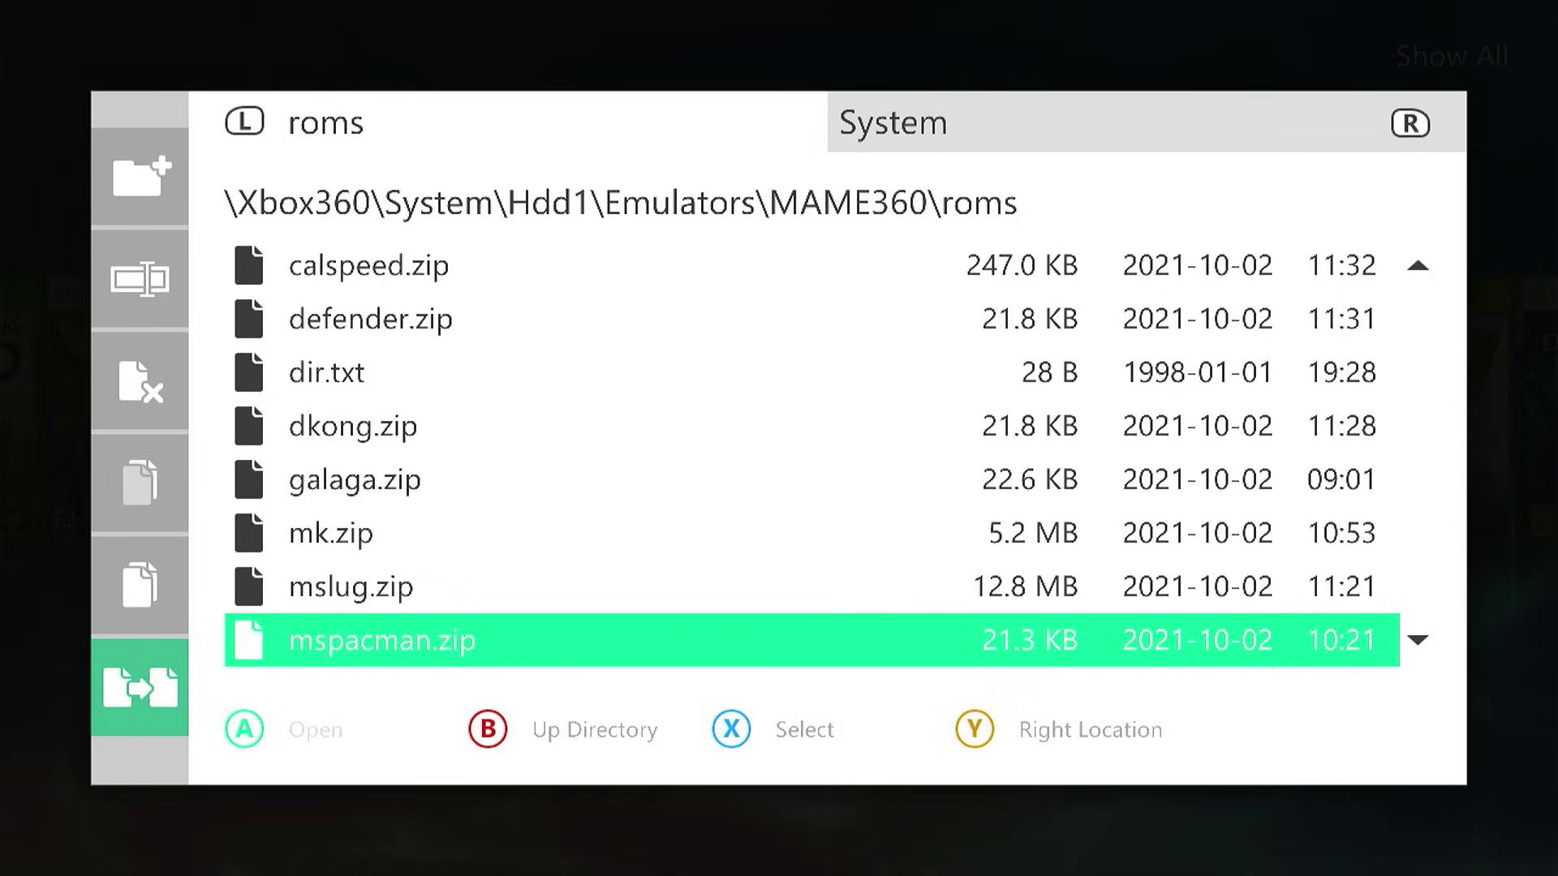
Go back up from the roms folder to the System level and leave the file manager for the game library.
{"action": "key", "text": "BackSpace"}
{"action": "key", "text": "BackSpace"}
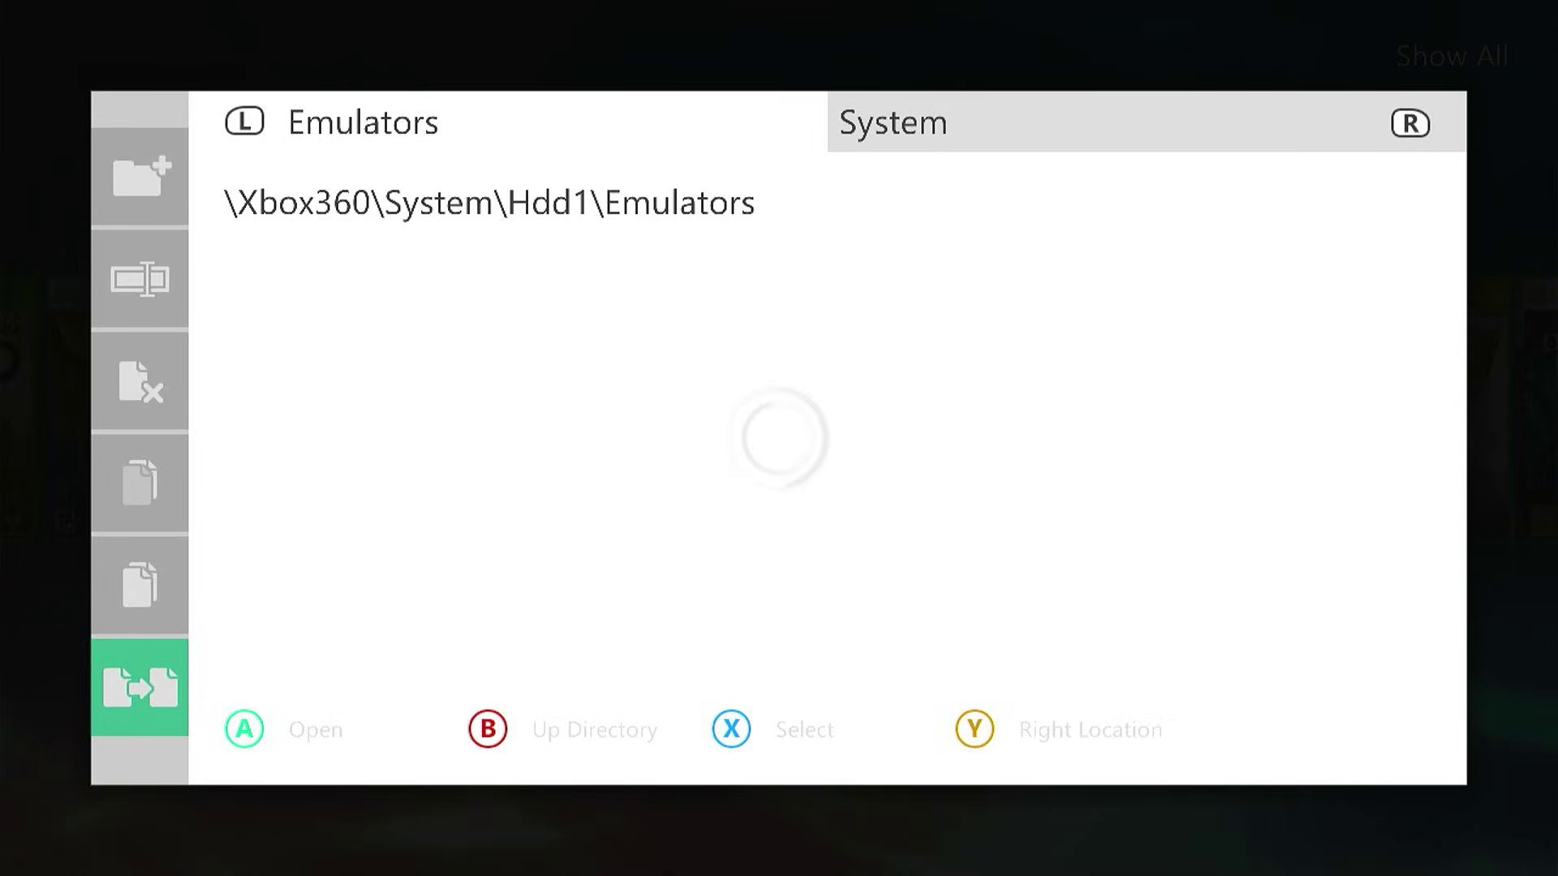
{"action": "key", "text": "BackSpace"}
{"action": "key", "text": "BackSpace"}
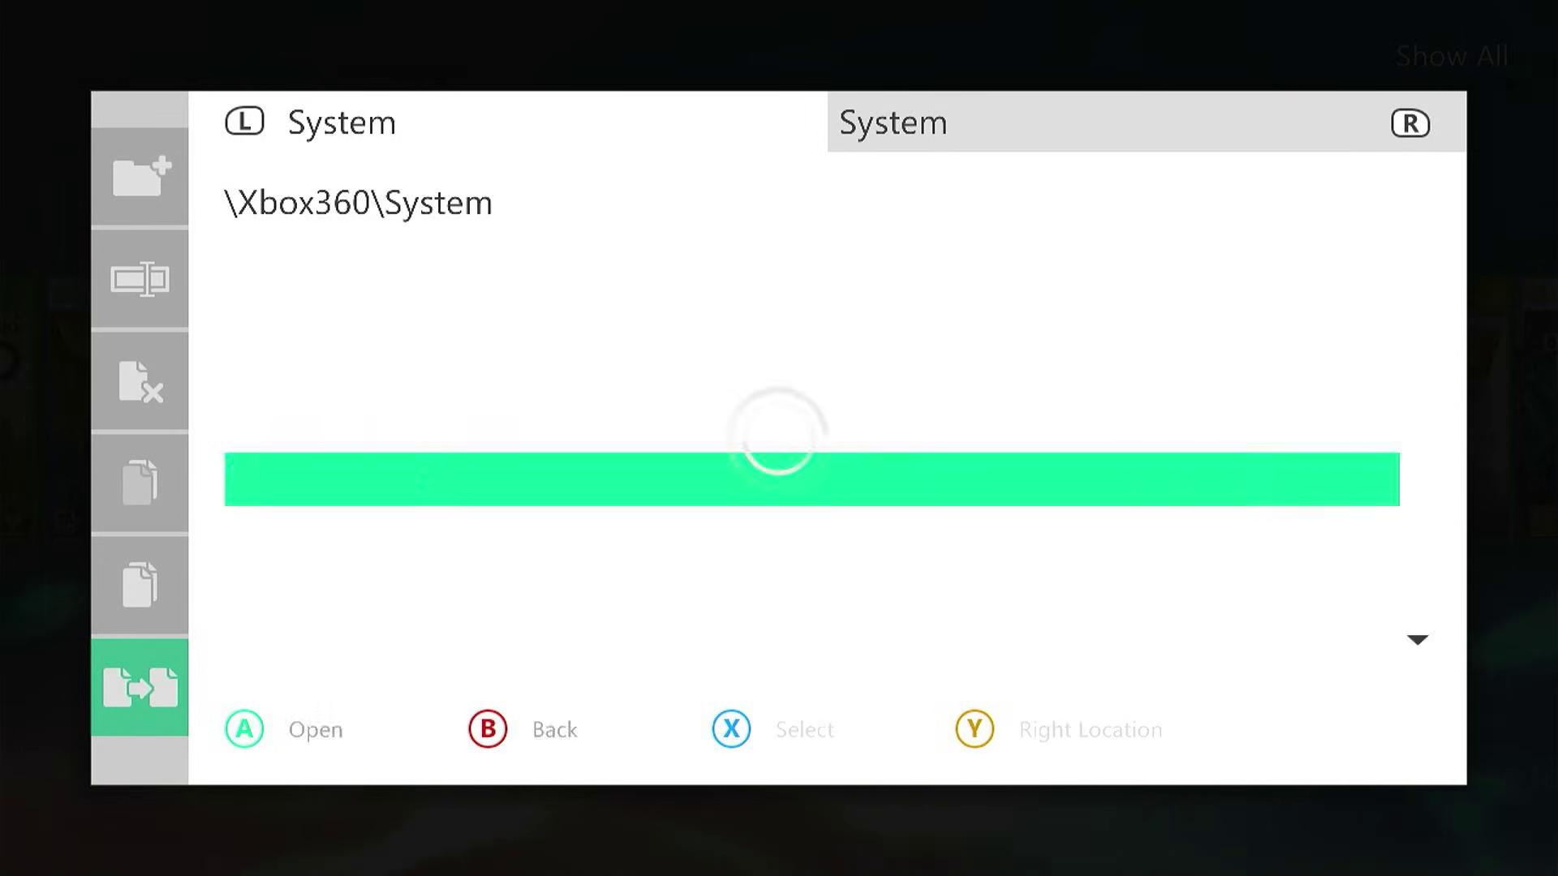
{"action": "key", "text": "BackSpace"}
{"action": "key", "text": "BackSpace"}
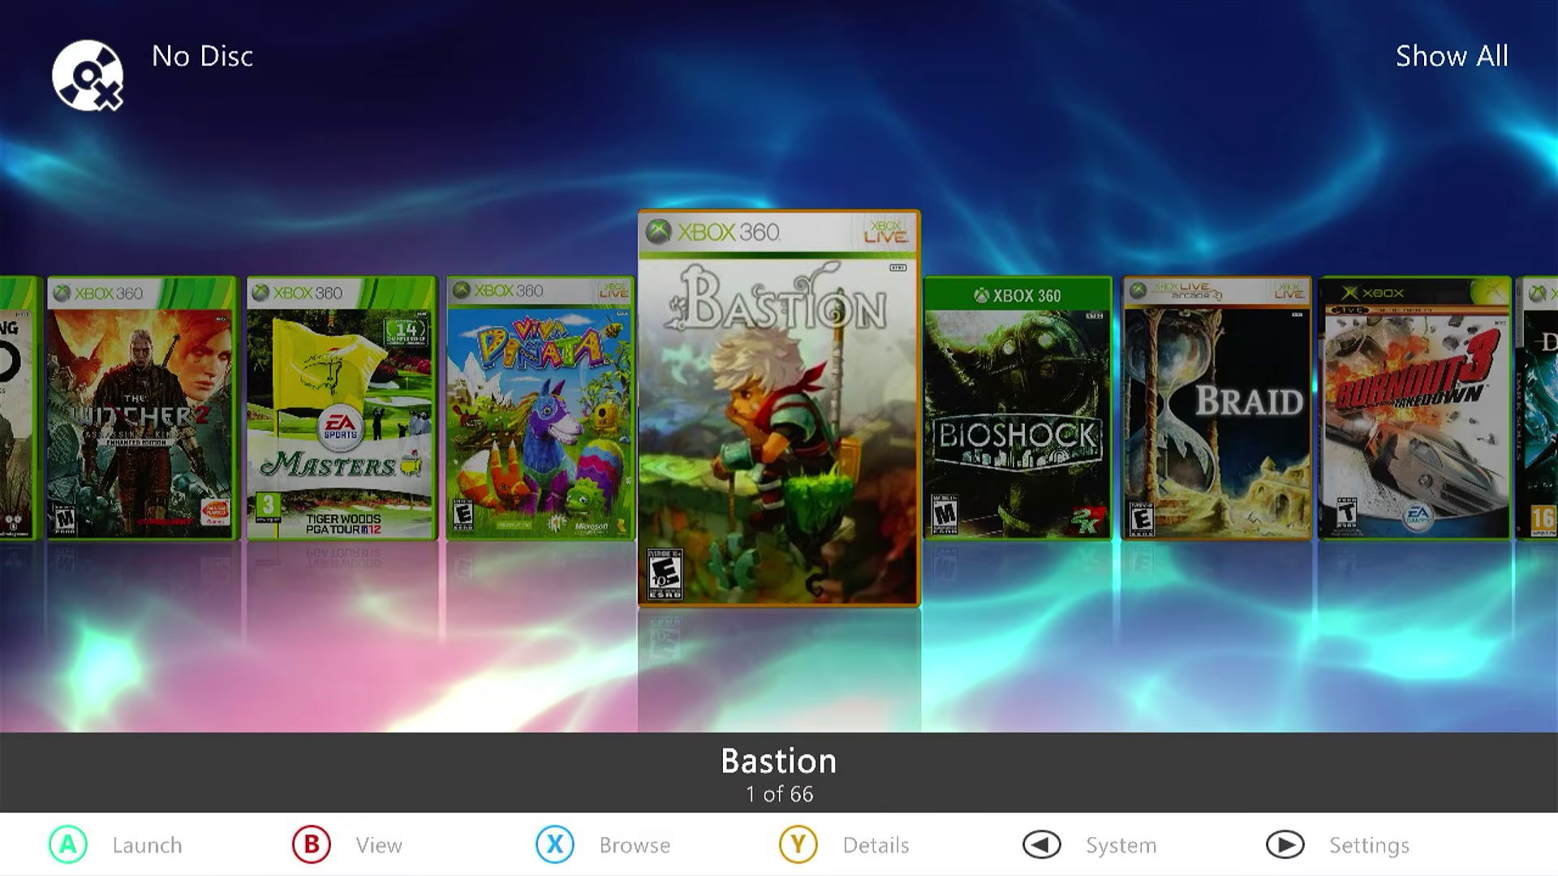
Find mame_0.72 release11 in the Xbox 360 game library and launch it.
{"action": "key", "text": "Right"}
{"action": "key", "text": "Right"}
{"action": "key", "text": "Right"}
{"action": "key", "text": "Right"}
{"action": "key", "text": "Right"}
{"action": "key", "text": "Right"}
{"action": "key", "text": "Right"}
{"action": "key", "text": "Right"}
{"action": "key", "text": "Right"}
{"action": "key", "text": "Right"}
{"action": "key", "text": "Right"}
{"action": "key", "text": "Right"}
{"action": "key", "text": "Right"}
{"action": "key", "text": "Right"}
{"action": "key", "text": "Right"}
{"action": "key", "text": "Right"}
{"action": "key", "text": "Right"}
{"action": "key", "text": "Right"}
{"action": "key", "text": "Right"}
{"action": "key", "text": "Right"}
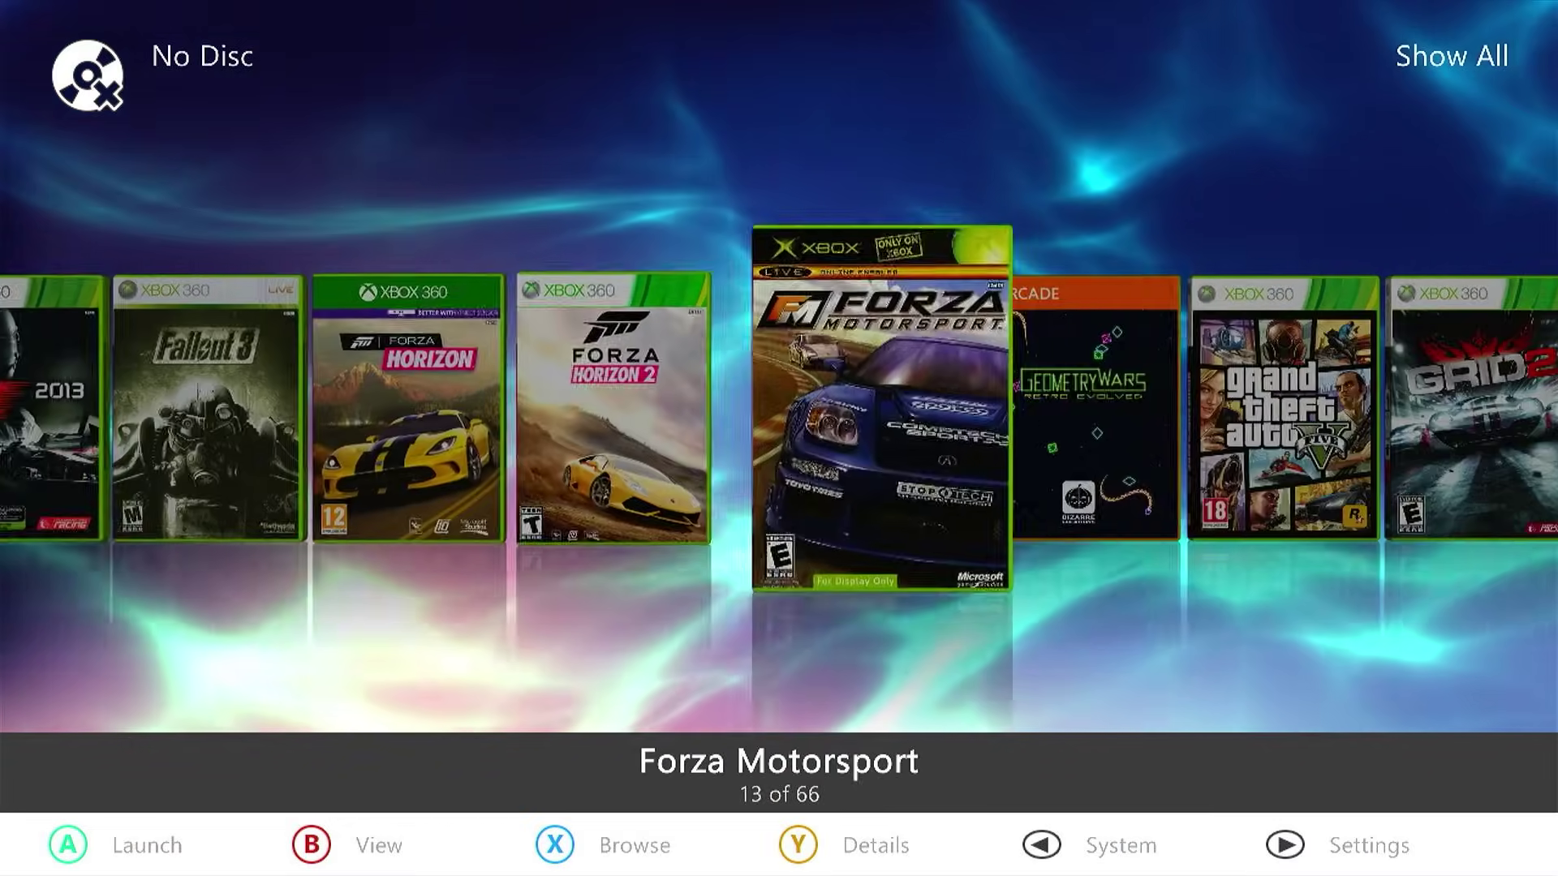
{"action": "key", "text": "Right"}
{"action": "key", "text": "Right"}
{"action": "key", "text": "Right"}
{"action": "key", "text": "Right"}
{"action": "key", "text": "Right"}
{"action": "key", "text": "Right"}
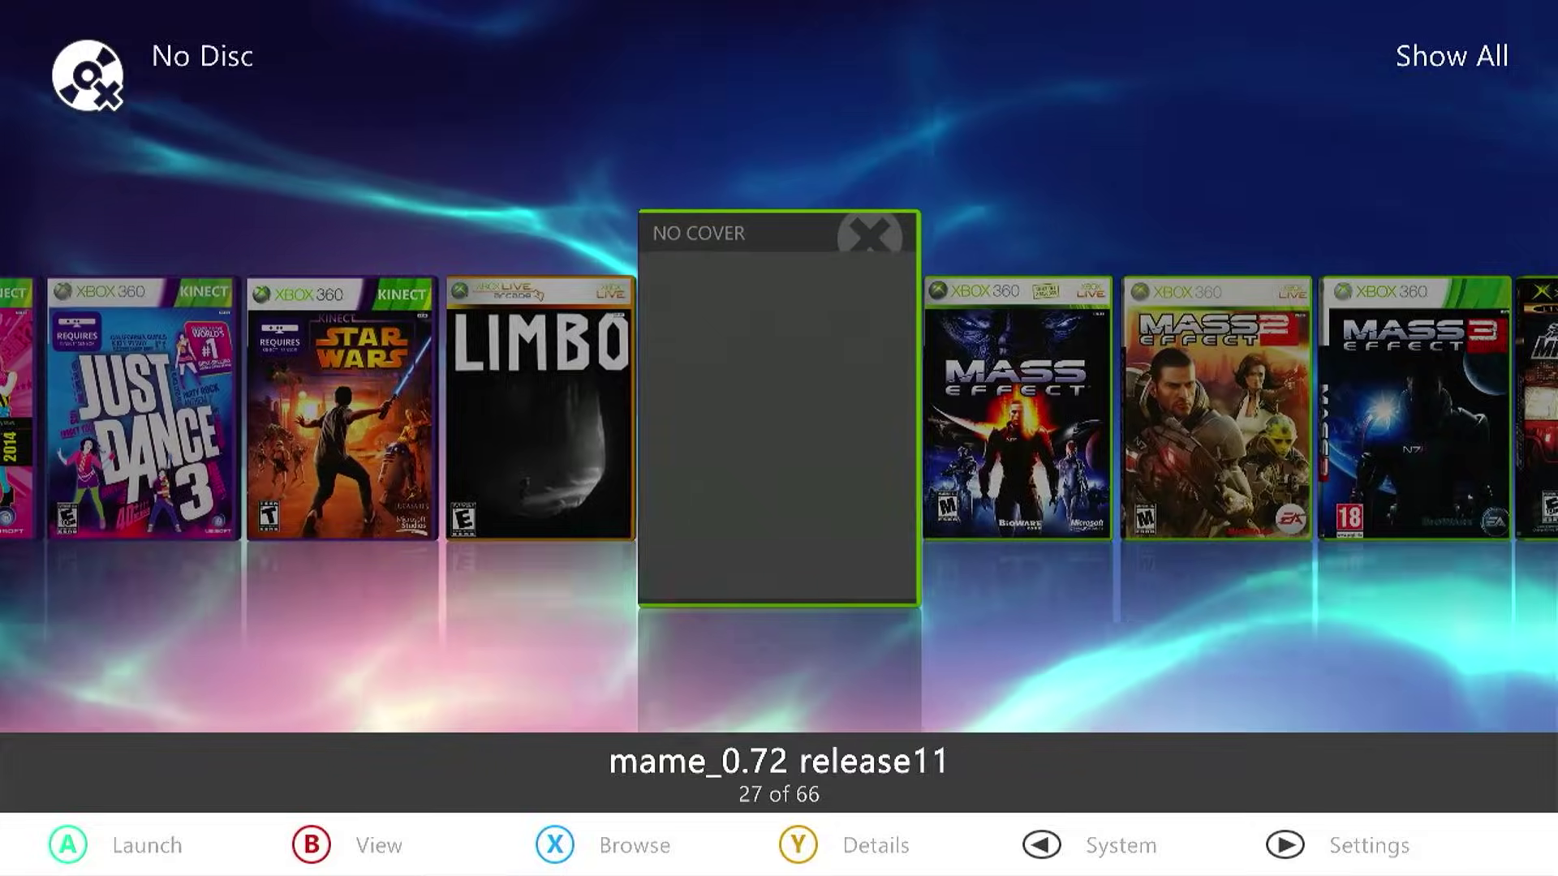
{"action": "key", "text": "Return"}
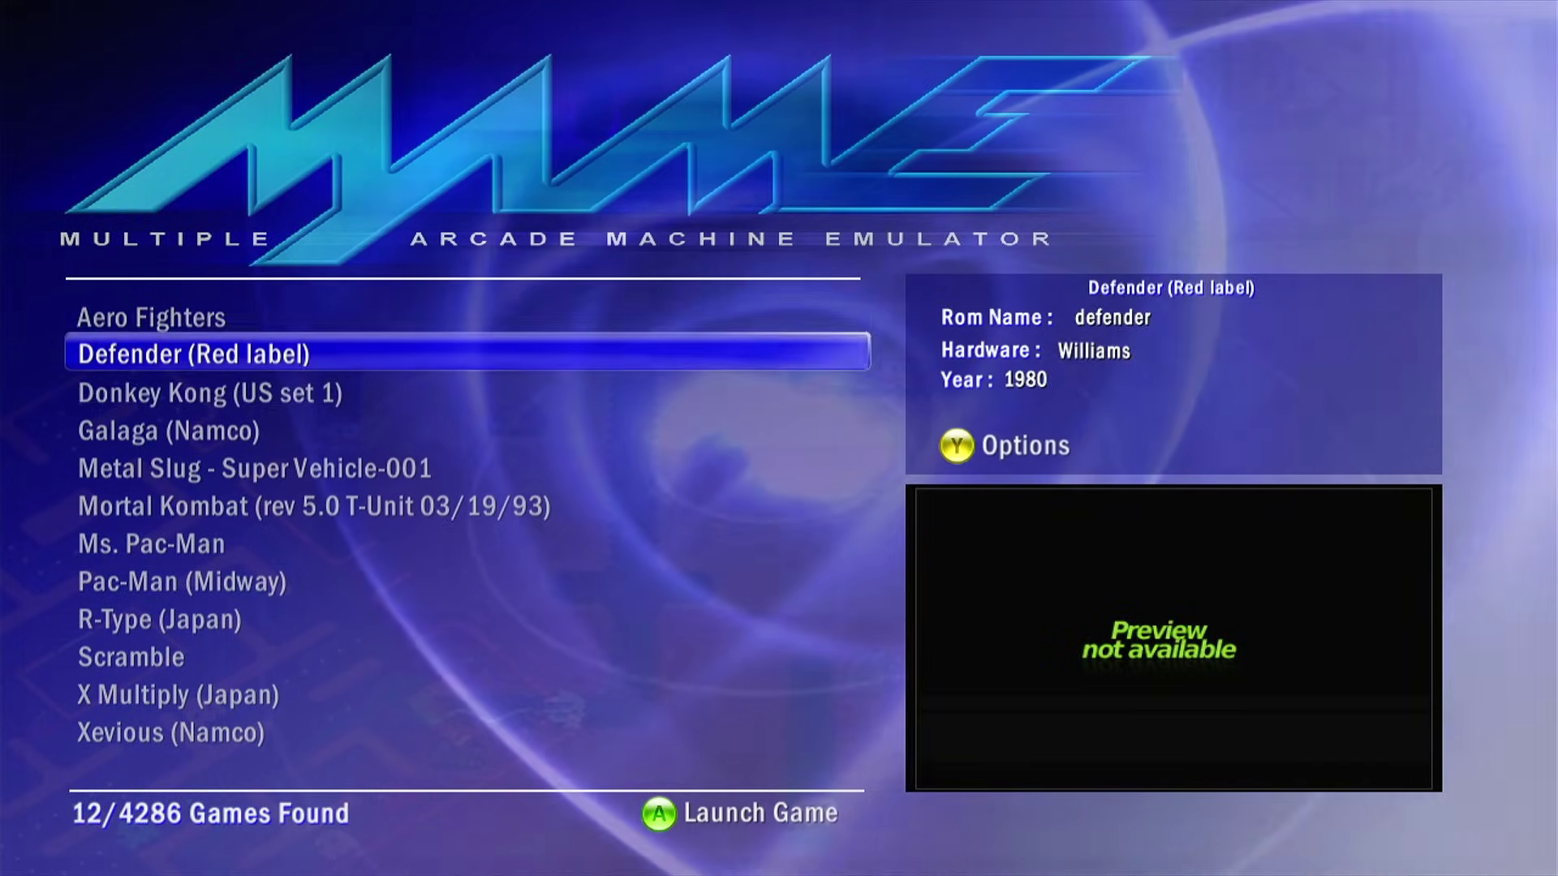
Launch X Multiply (Japan) from the MAME game list, accept the copyright notice with OK, and start a game.
{"action": "key", "text": "Down"}
{"action": "key", "text": "Down"}
{"action": "key", "text": "Down"}
{"action": "key", "text": "Down"}
{"action": "key", "text": "Down"}
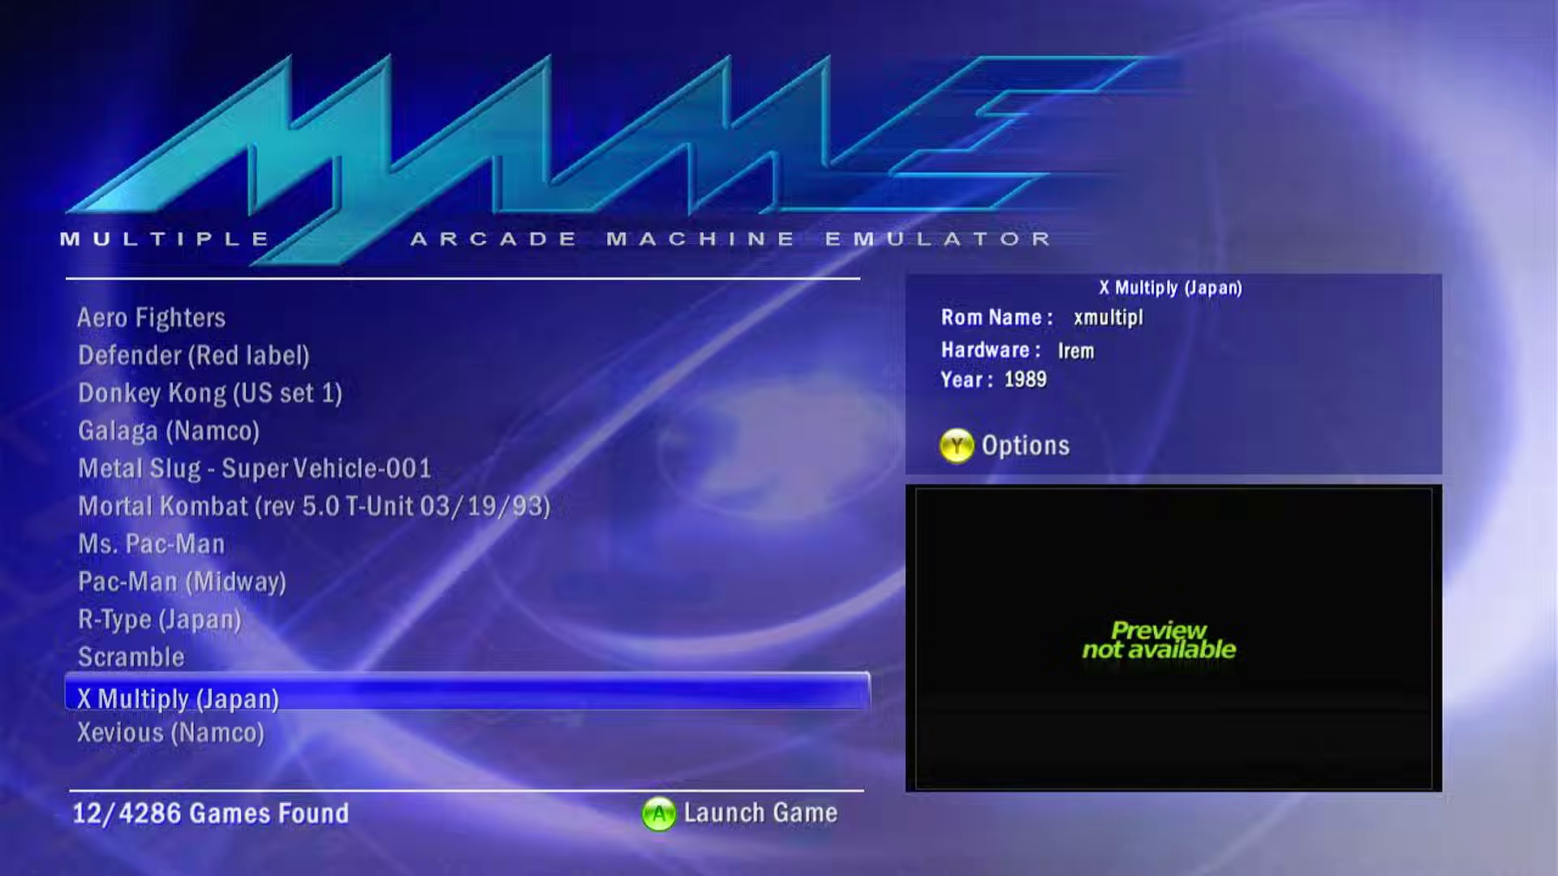
{"action": "key", "text": "Return"}
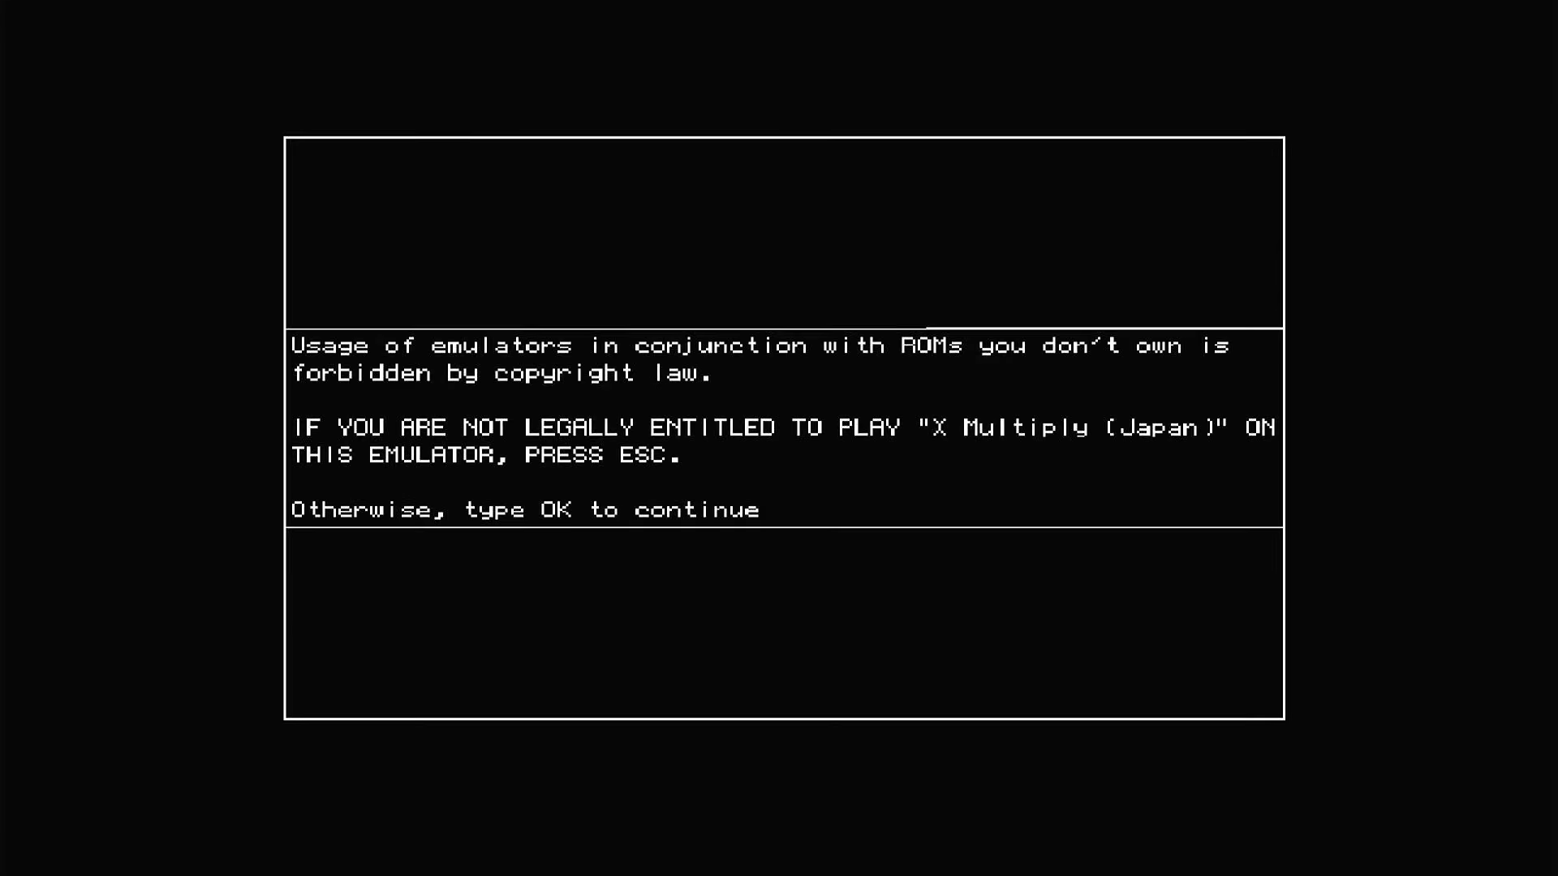
{"action": "key", "text": "o"}
{"action": "key", "text": "k"}
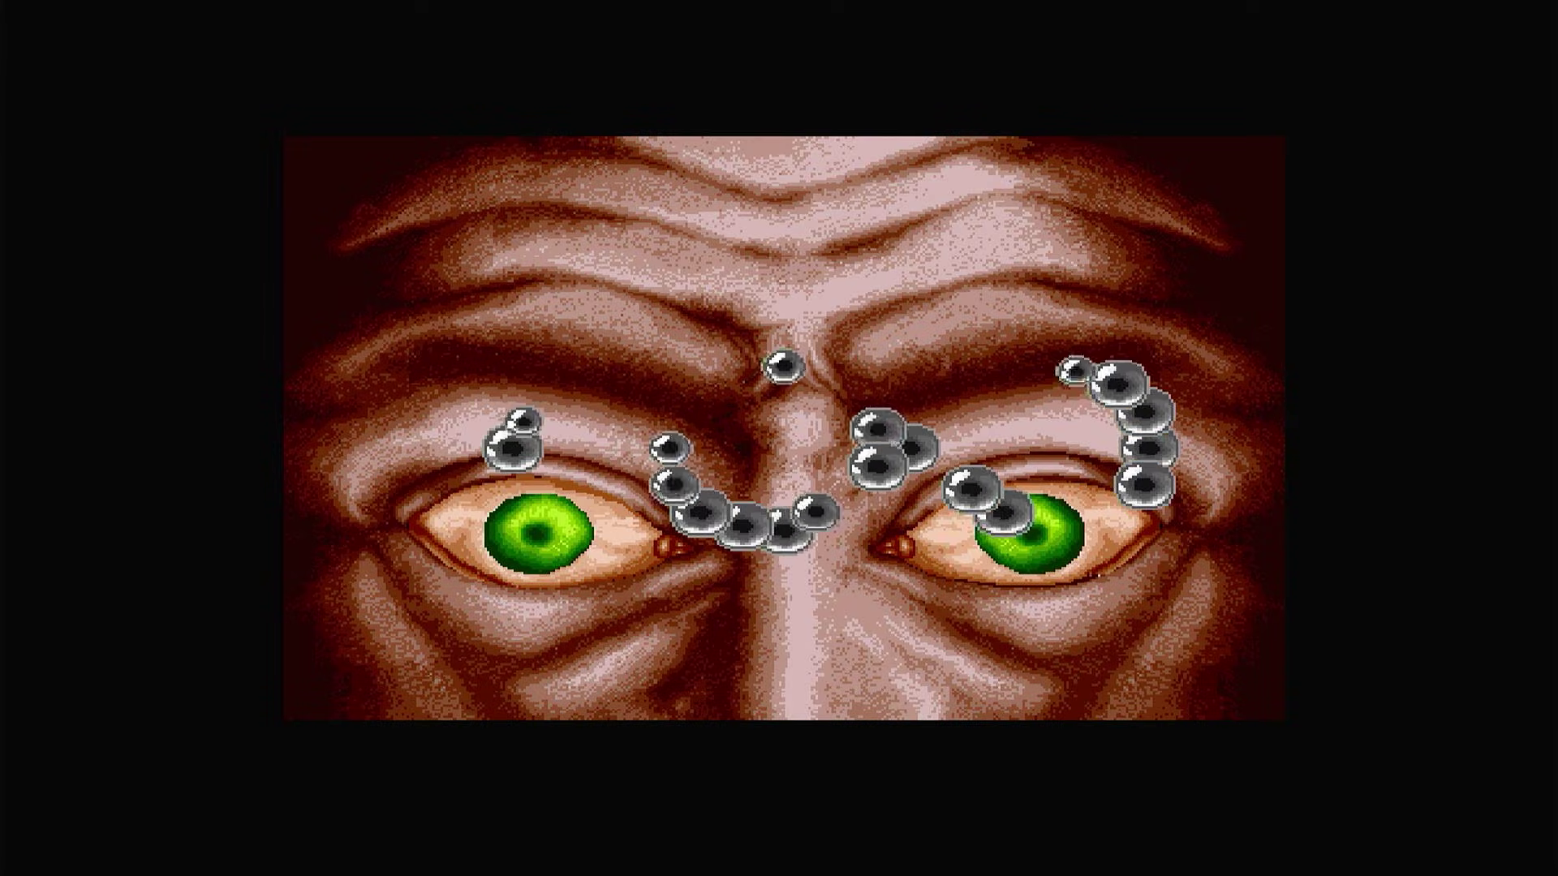
{"action": "key", "text": "5"}
{"action": "key", "text": "1"}
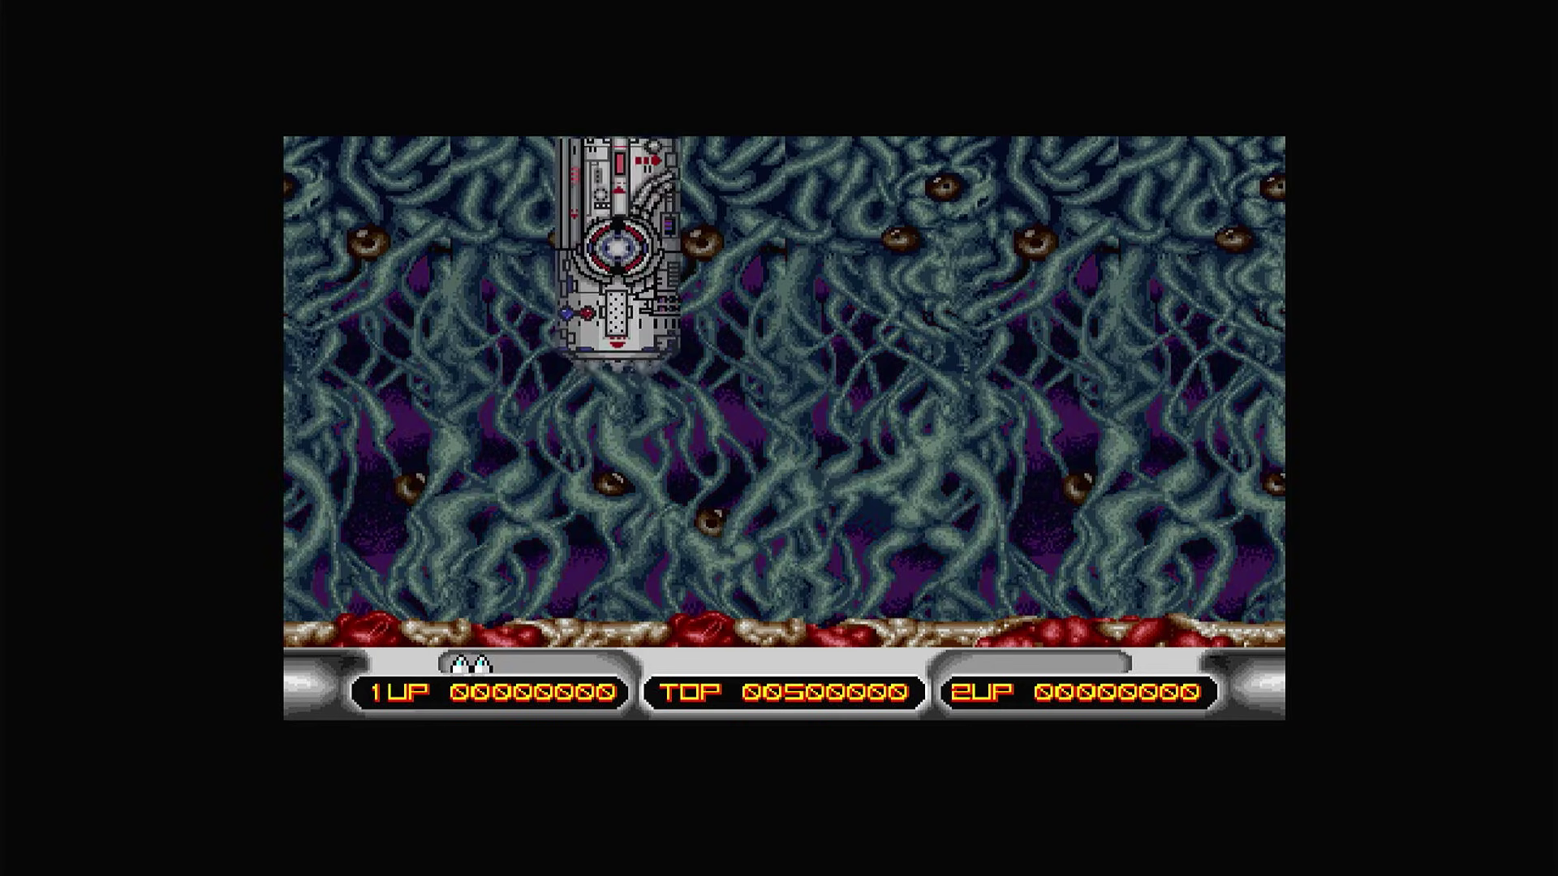
{"action": "key", "text": "ctrl"}
{"action": "key", "text": "Up"}
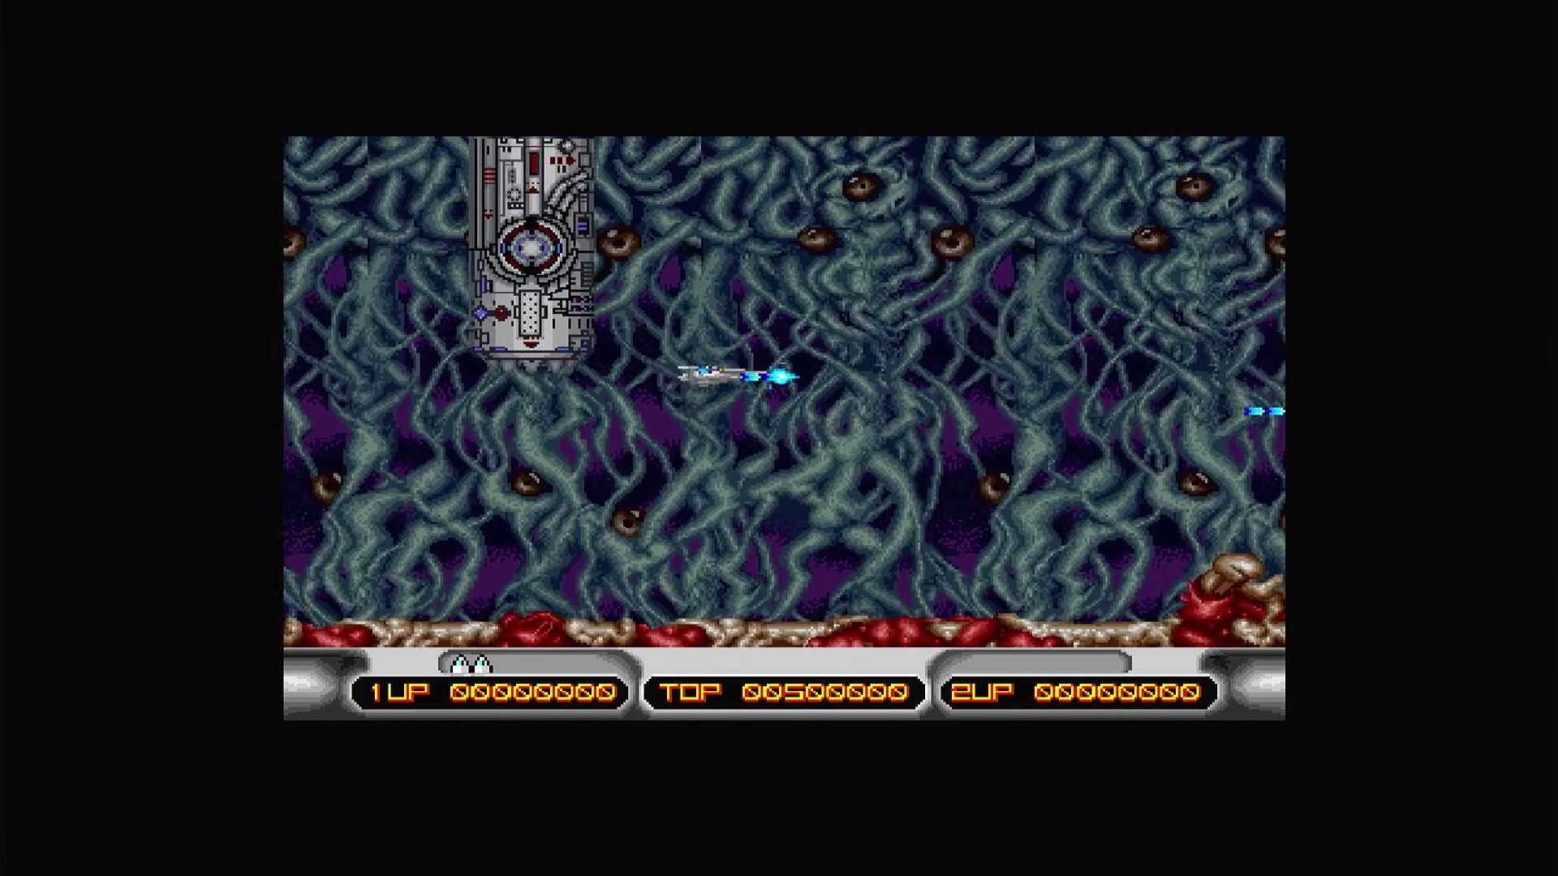
{"action": "key", "text": "Down"}
{"action": "key", "text": "Up"}
{"action": "key", "text": "Down"}
{"action": "key", "text": "ctrl"}
{"action": "key", "text": "Up"}
{"action": "key", "text": "Left"}
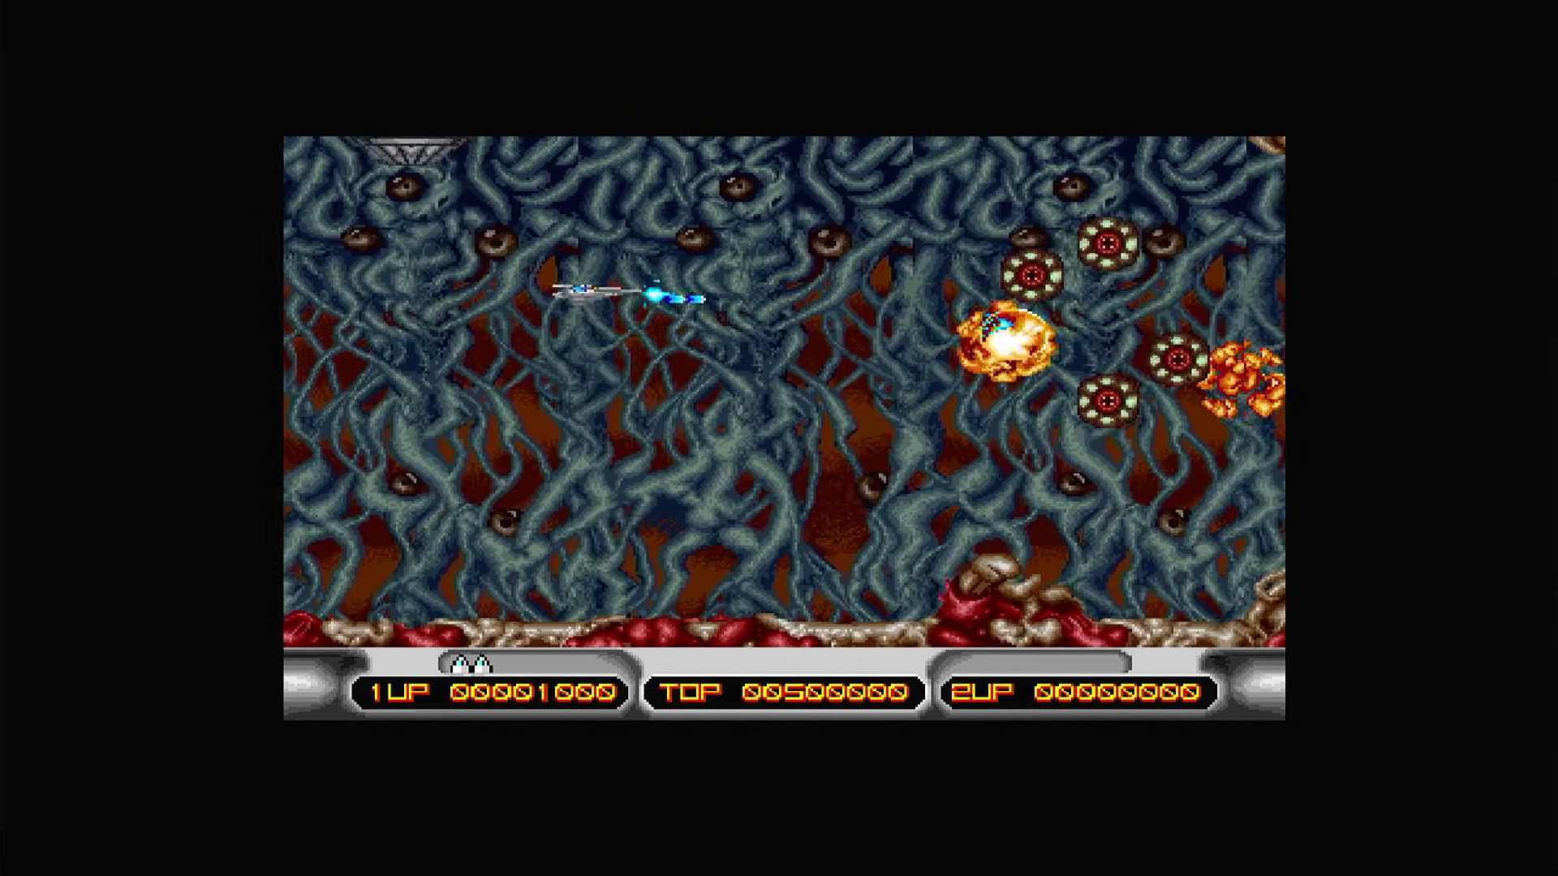
{"action": "key", "text": "Down"}
{"action": "key", "text": "Right"}
{"action": "key", "text": "ctrl"}
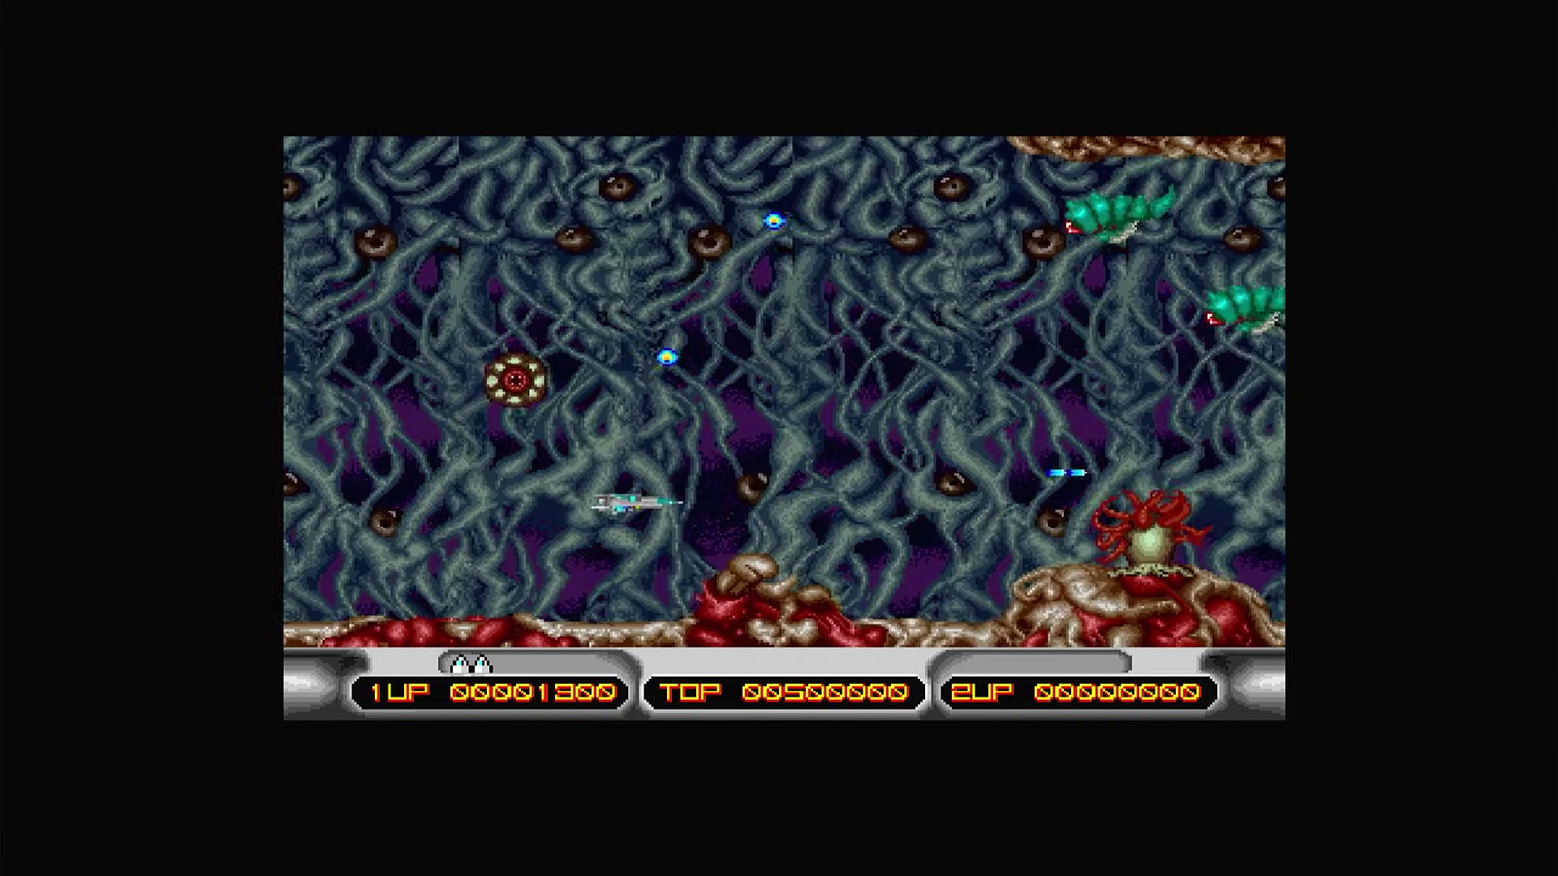
{"action": "key", "text": "Right"}
{"action": "key", "text": "Down"}
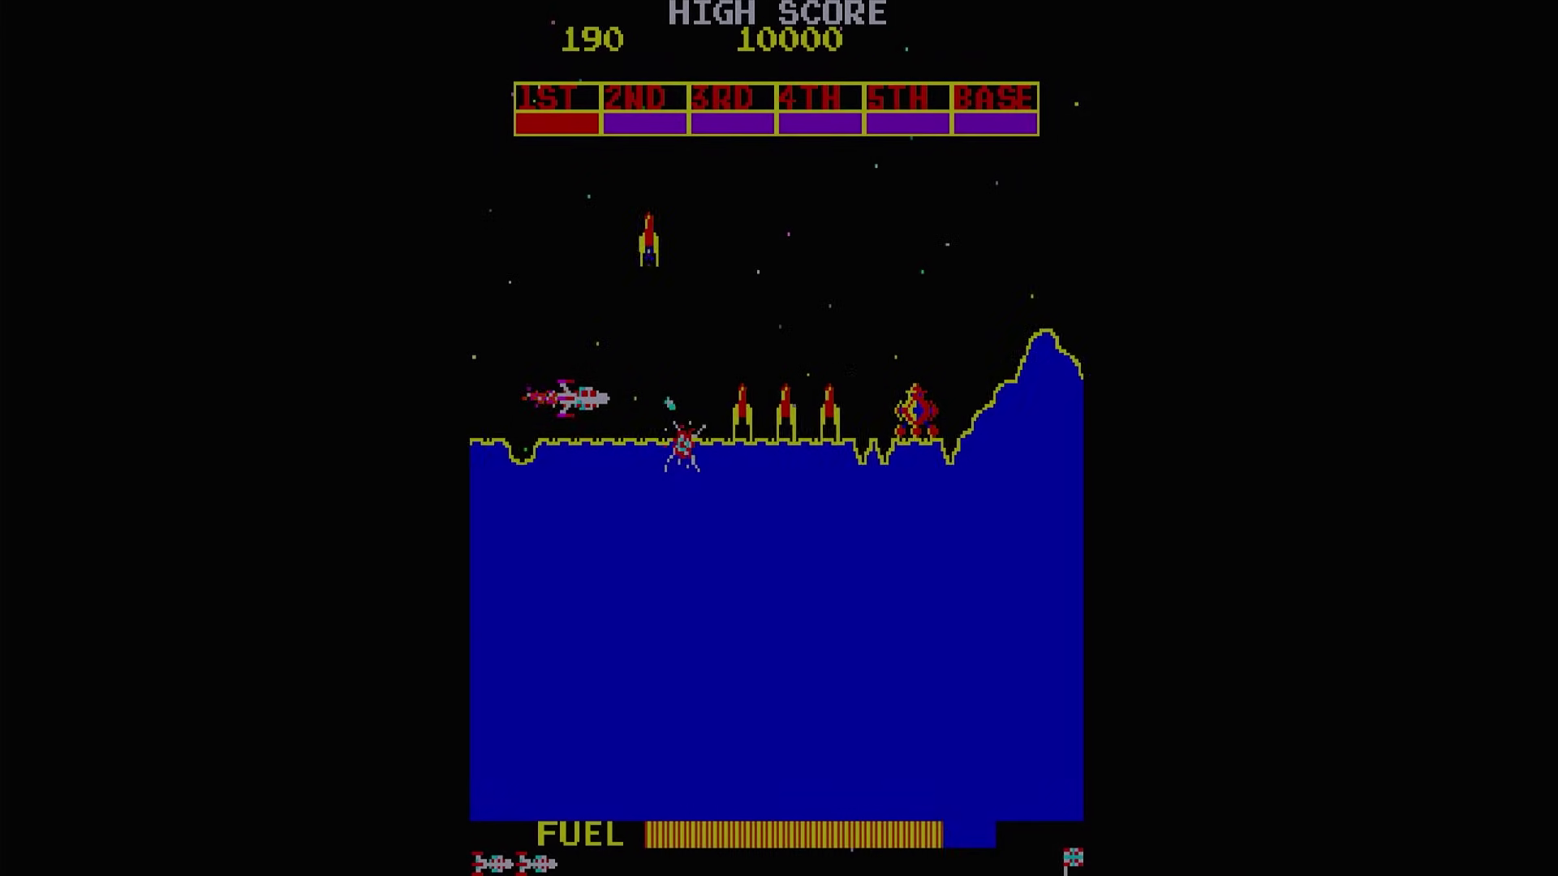
{"action": "key", "text": "ctrl"}
{"action": "key", "text": "Up"}
{"action": "key", "text": "Right"}
{"action": "key", "text": "alt"}
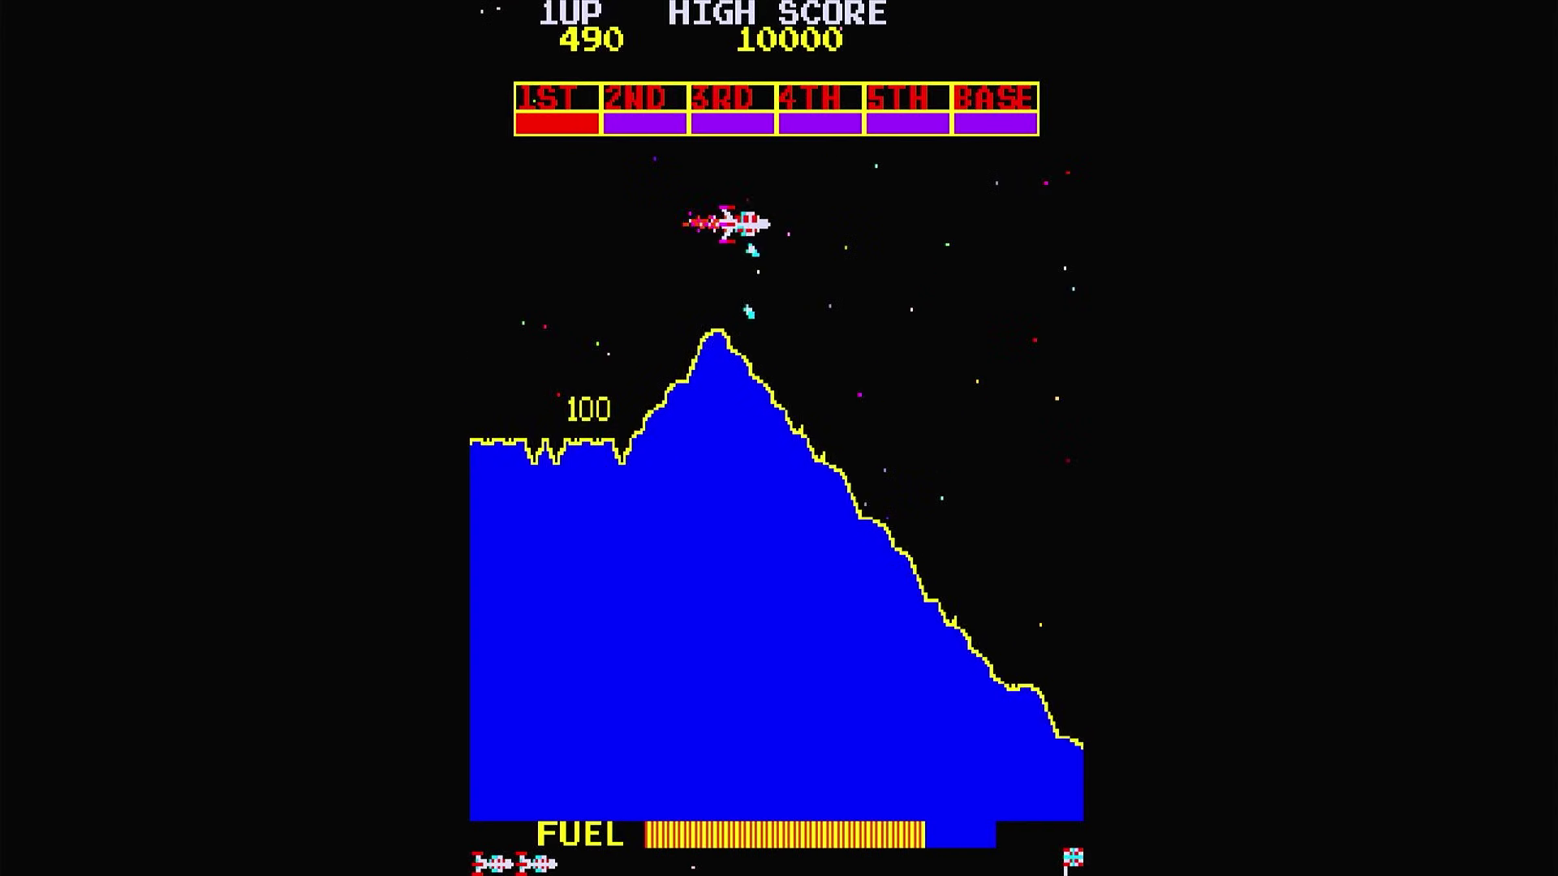
{"action": "key", "text": "Down"}
{"action": "key", "text": "Down"}
{"action": "key", "text": "alt"}
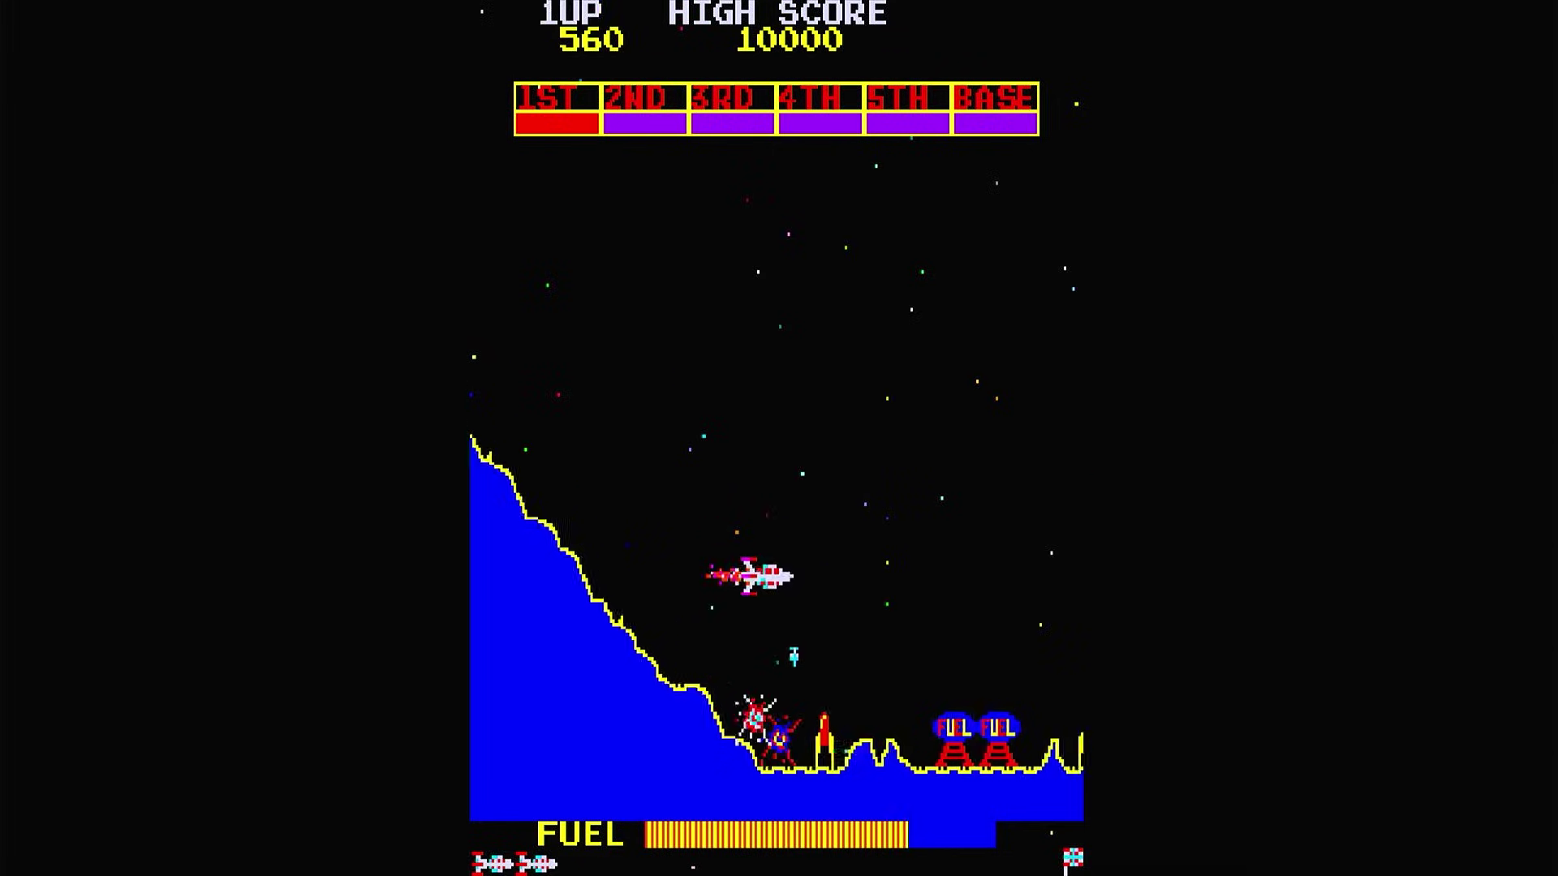
{"action": "key", "text": "Left"}
{"action": "key", "text": "alt"}
{"action": "key", "text": "Down"}
{"action": "key", "text": "ctrl"}
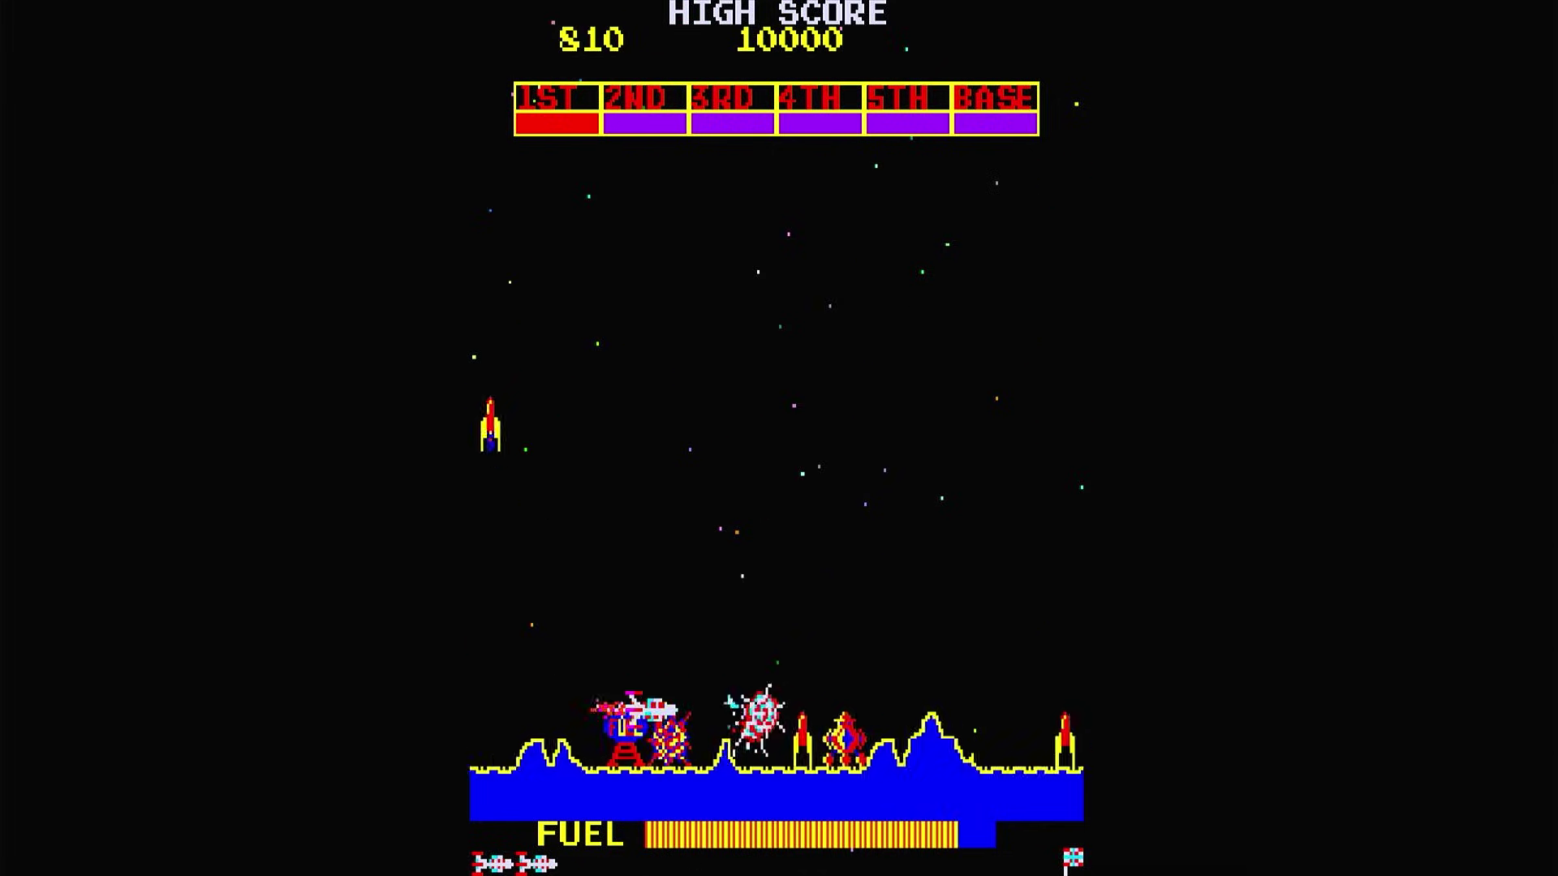
{"action": "key", "text": "Up"}
{"action": "key", "text": "ctrl"}
{"action": "key", "text": "Down"}
{"action": "key", "text": "alt"}
{"action": "key", "text": "Left"}
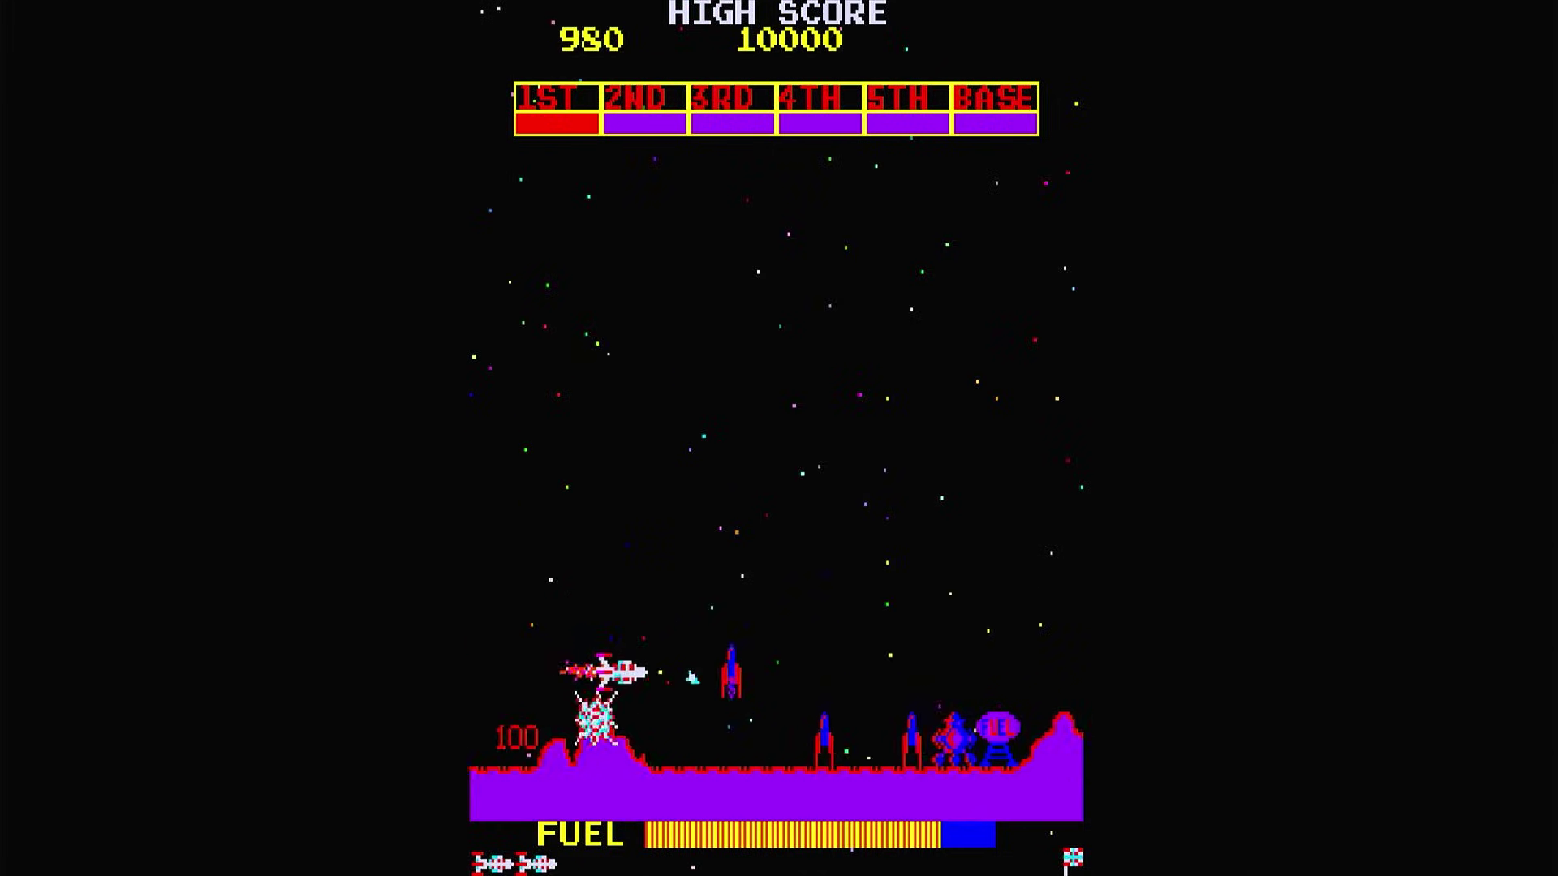
{"action": "key", "text": "ctrl"}
{"action": "key", "text": "alt"}
{"action": "key", "text": "alt"}
{"action": "key", "text": "Up"}
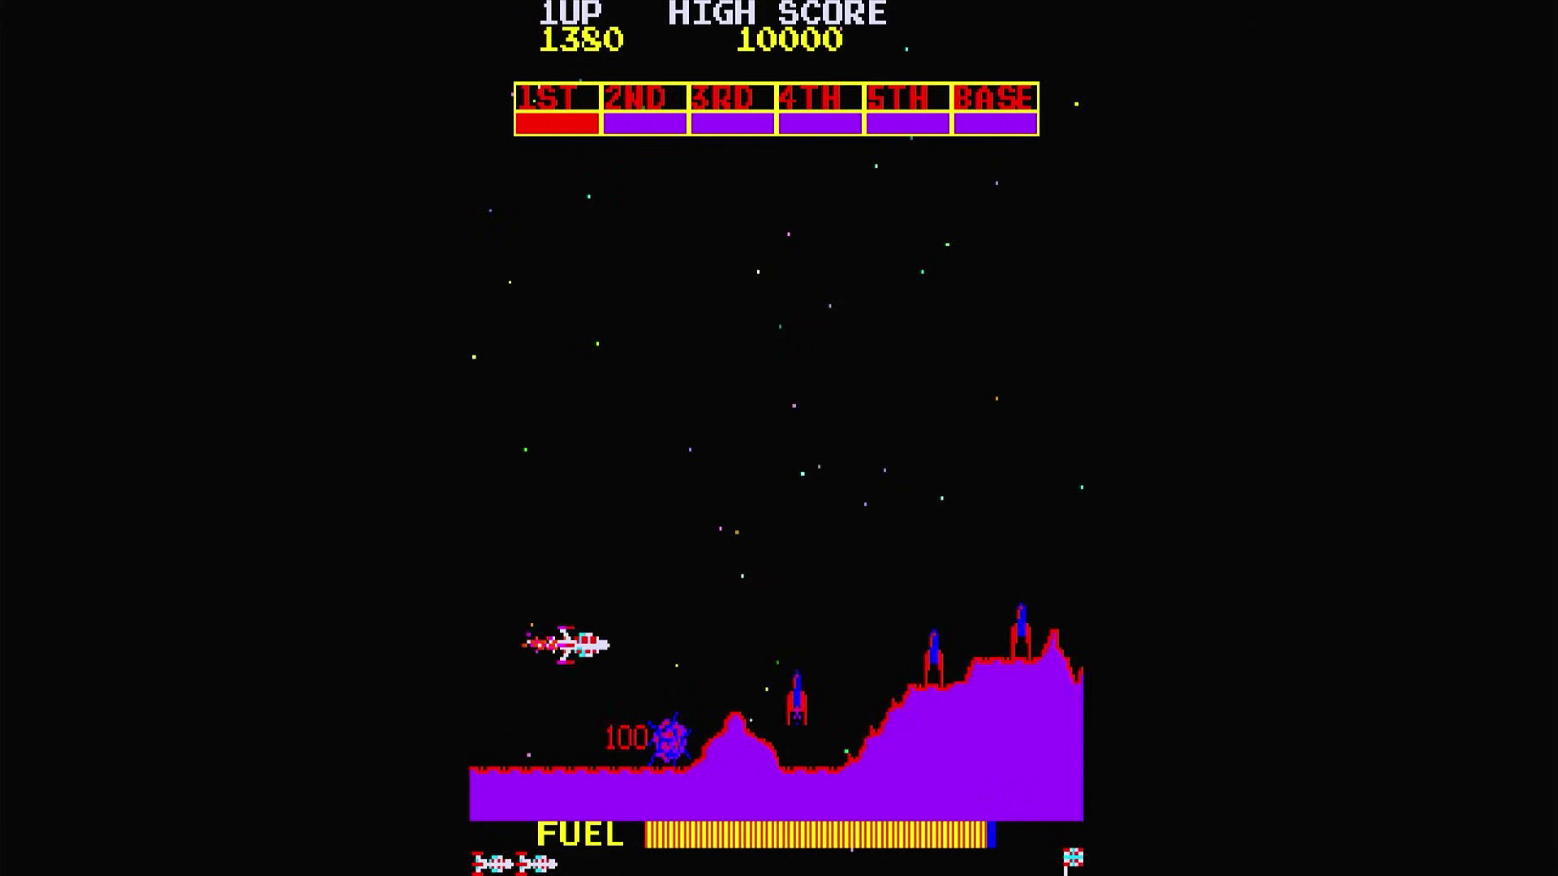
{"action": "key", "text": "Right"}
{"action": "key", "text": "alt"}
{"action": "key", "text": "Down"}
{"action": "key", "text": "Right"}
{"action": "key", "text": "alt"}
{"action": "key", "text": "Up"}
{"action": "key", "text": "Right"}
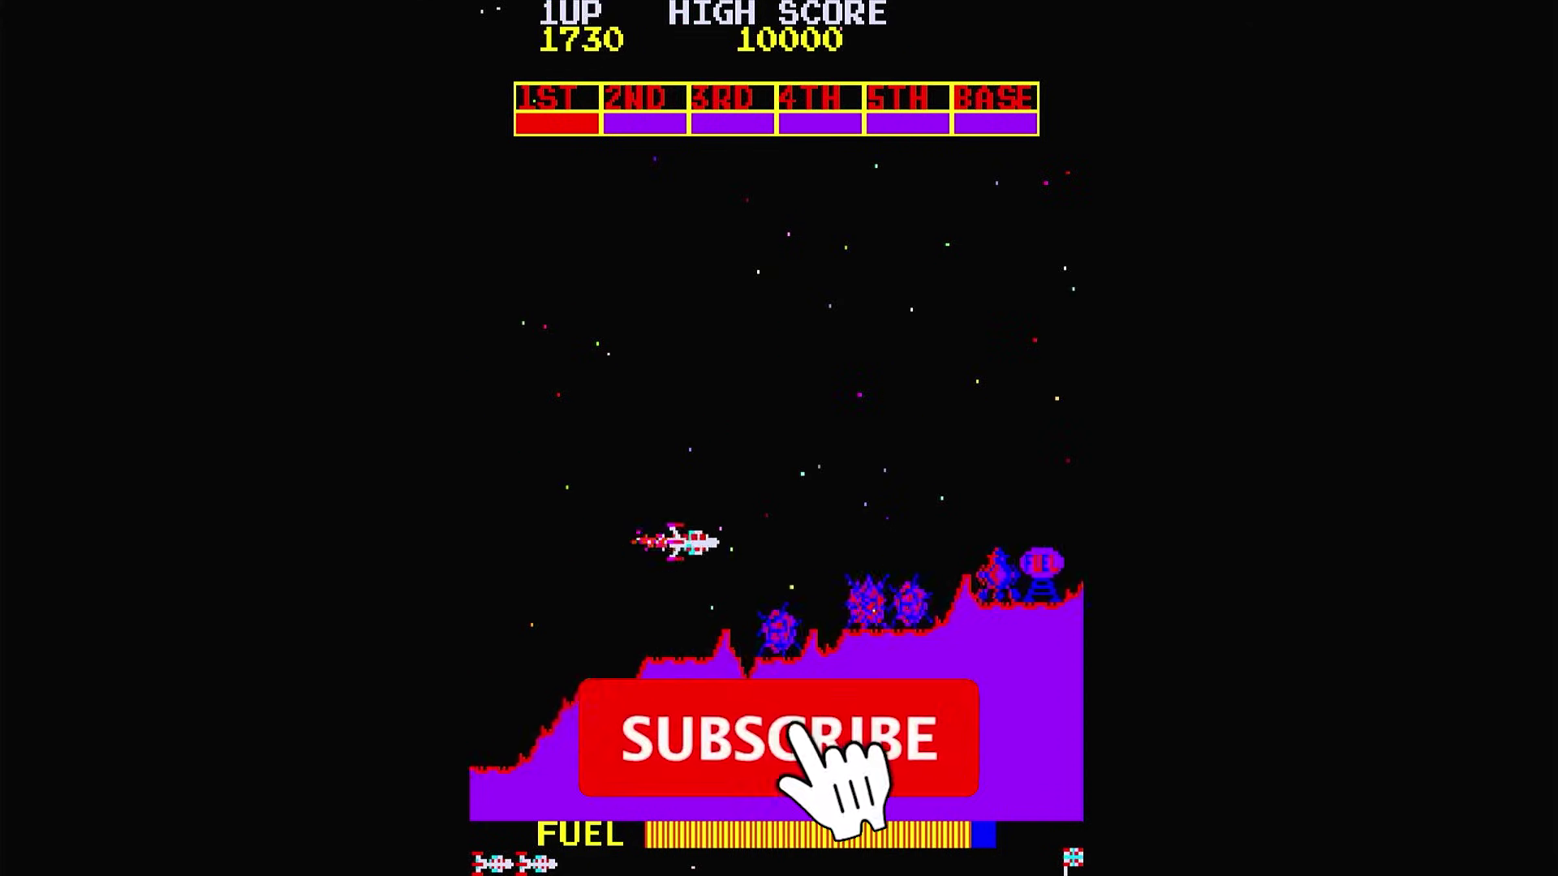
{"action": "key", "text": "ctrl"}
{"action": "key", "text": "alt"}
{"action": "key", "text": "Up"}
{"action": "key", "text": "ctrl"}
{"action": "key", "text": "Right"}
{"action": "key", "text": "alt"}
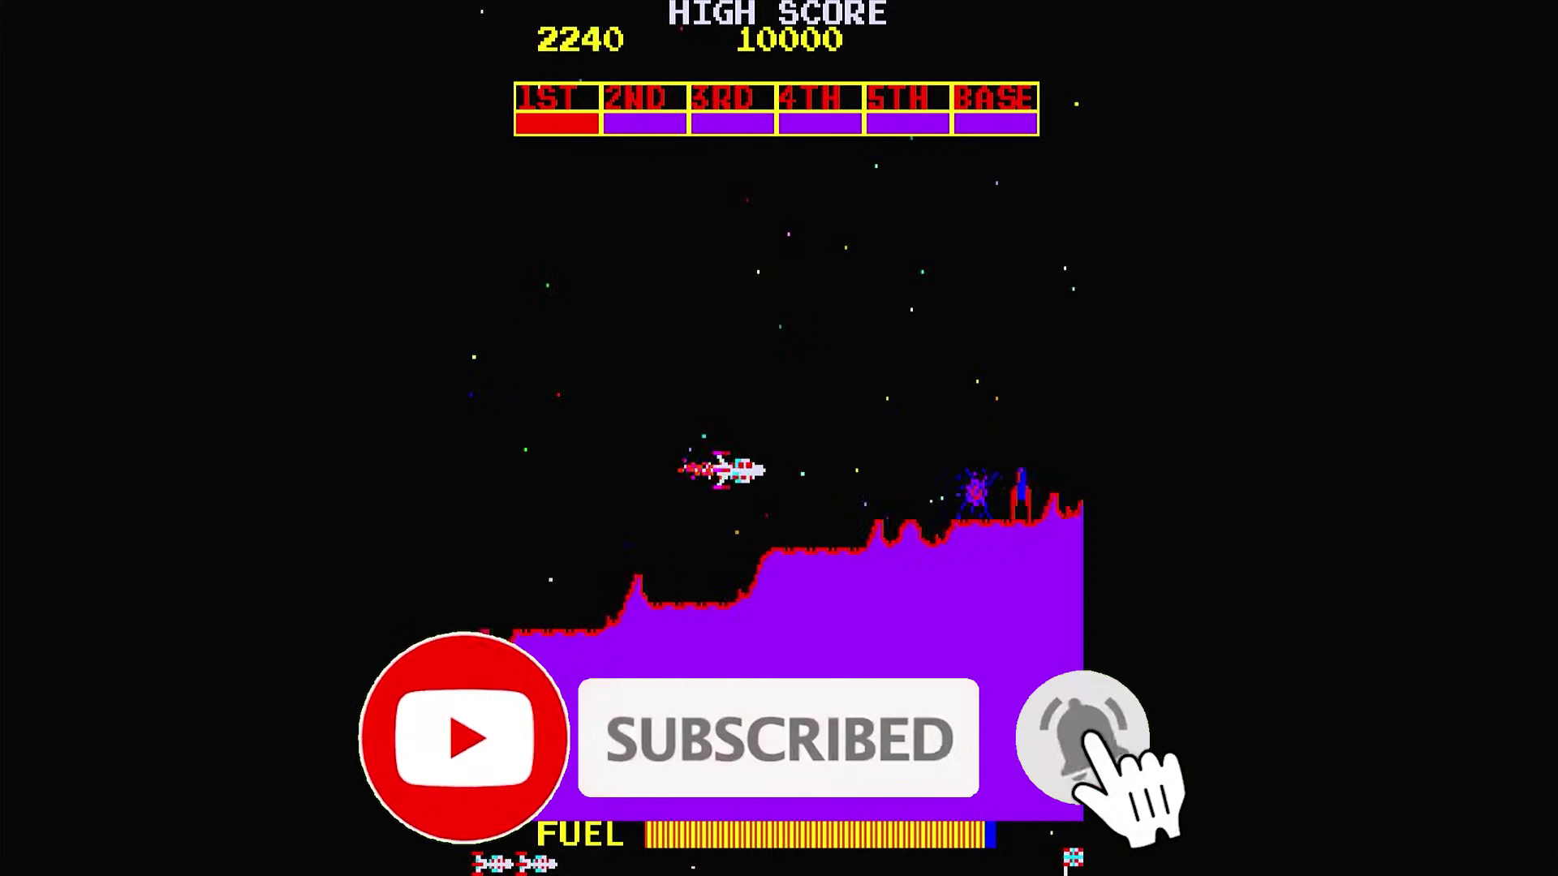
{"action": "key", "text": "ctrl"}
{"action": "key", "text": "Up"}
{"action": "key", "text": "Up"}
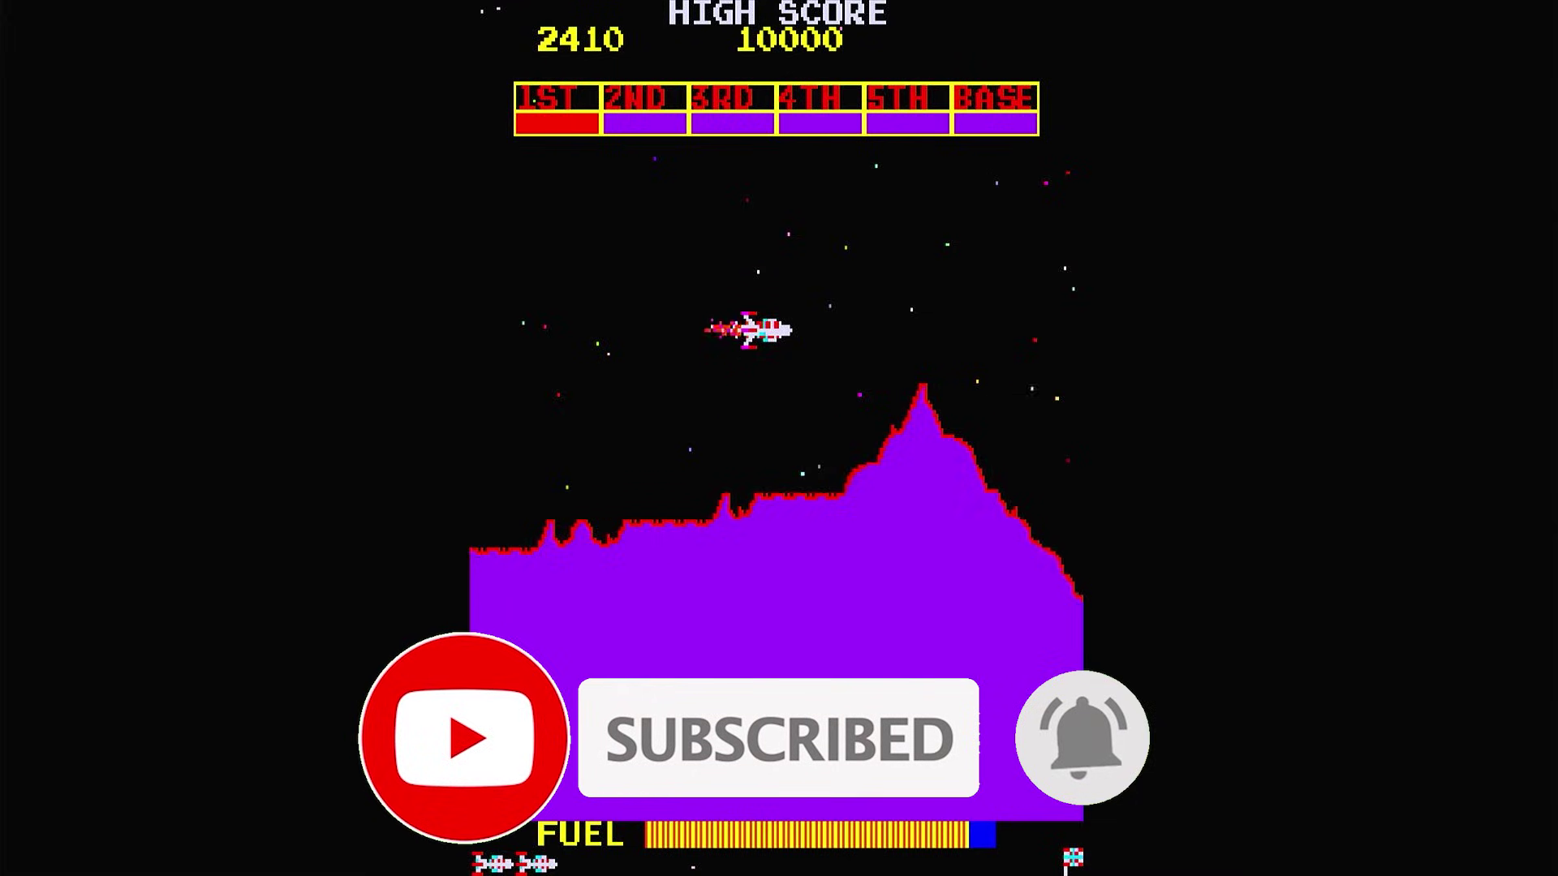
{"action": "key", "text": "Left"}
{"action": "key", "text": "alt"}
{"action": "key", "text": "Right"}
{"action": "key", "text": "alt"}
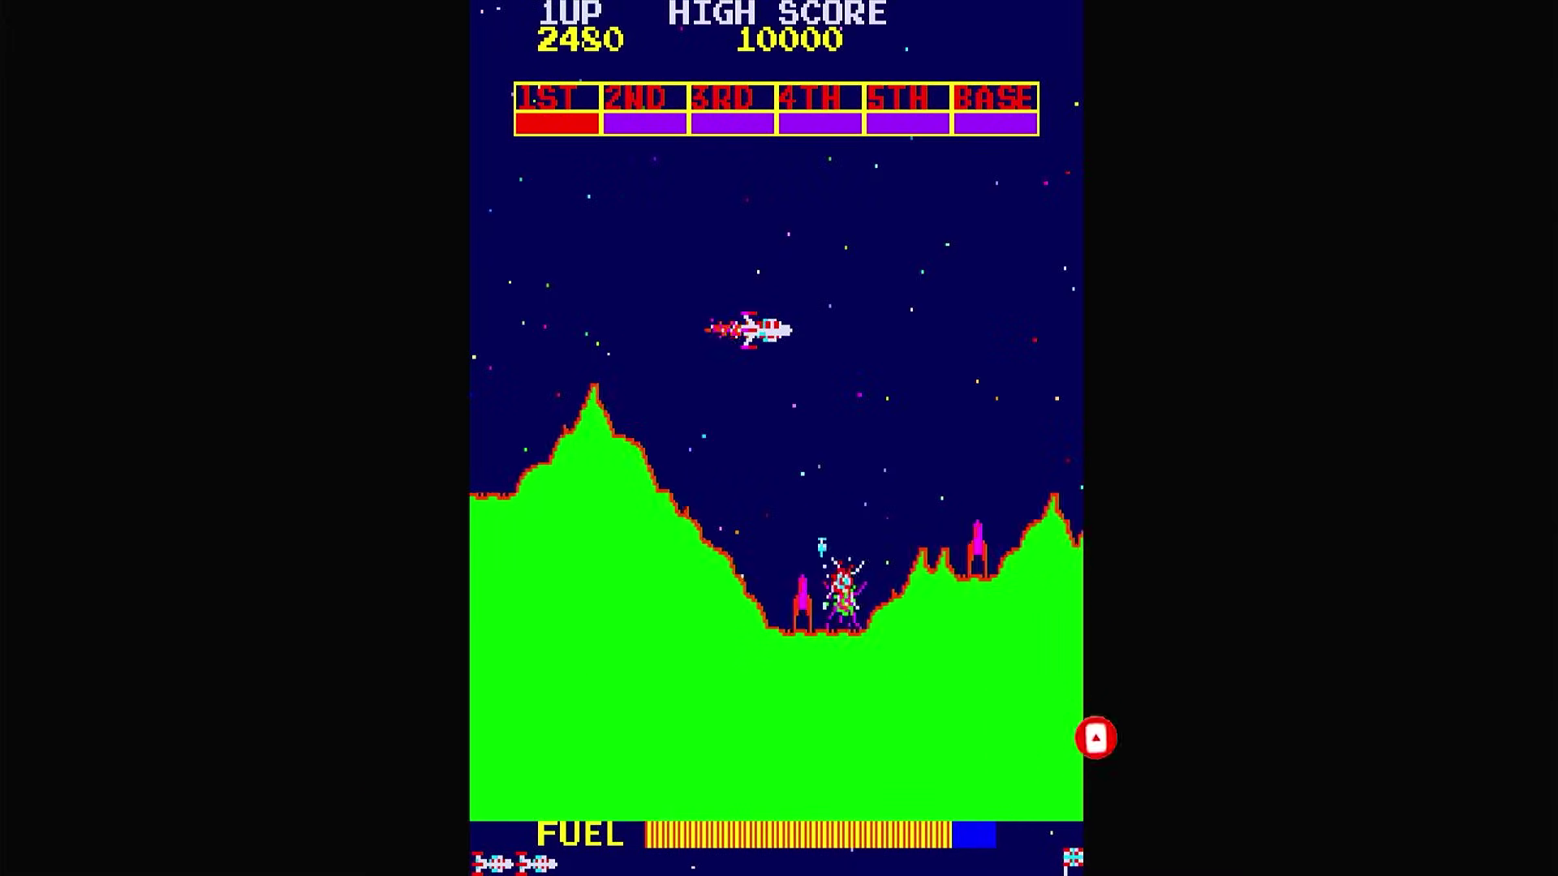
{"action": "key", "text": "alt"}
{"action": "key", "text": "ctrl"}
{"action": "key", "text": "Left"}
{"action": "key", "text": "Up"}
{"action": "key", "text": "Right"}
{"action": "key", "text": "alt"}
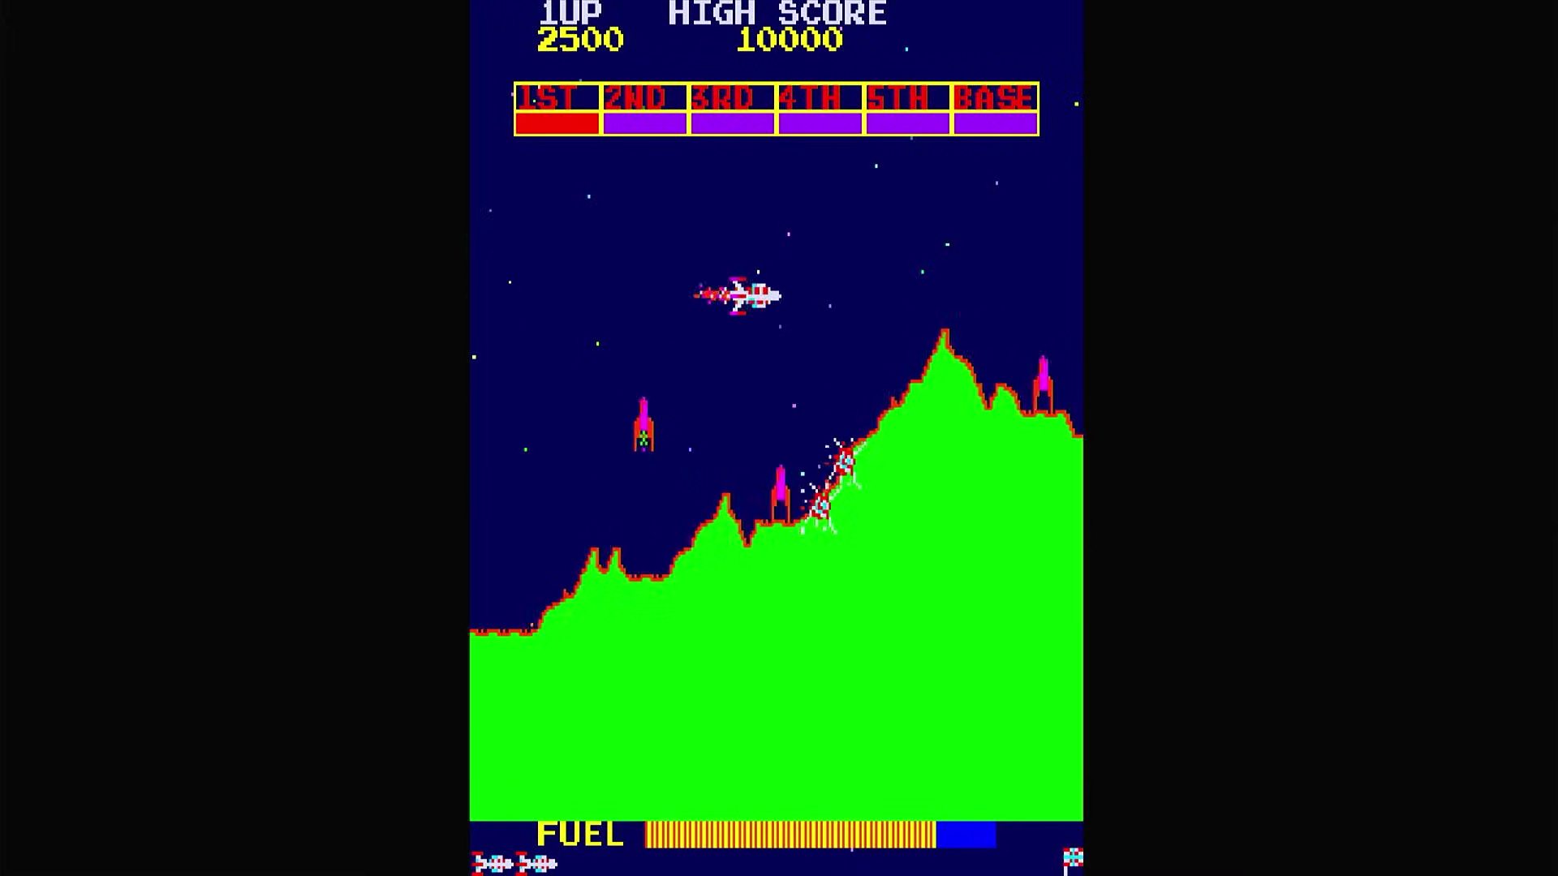
{"action": "key", "text": "Up"}
{"action": "key", "text": "Left"}
{"action": "key", "text": "alt"}
{"action": "key", "text": "Left"}
{"action": "key", "text": "Right"}
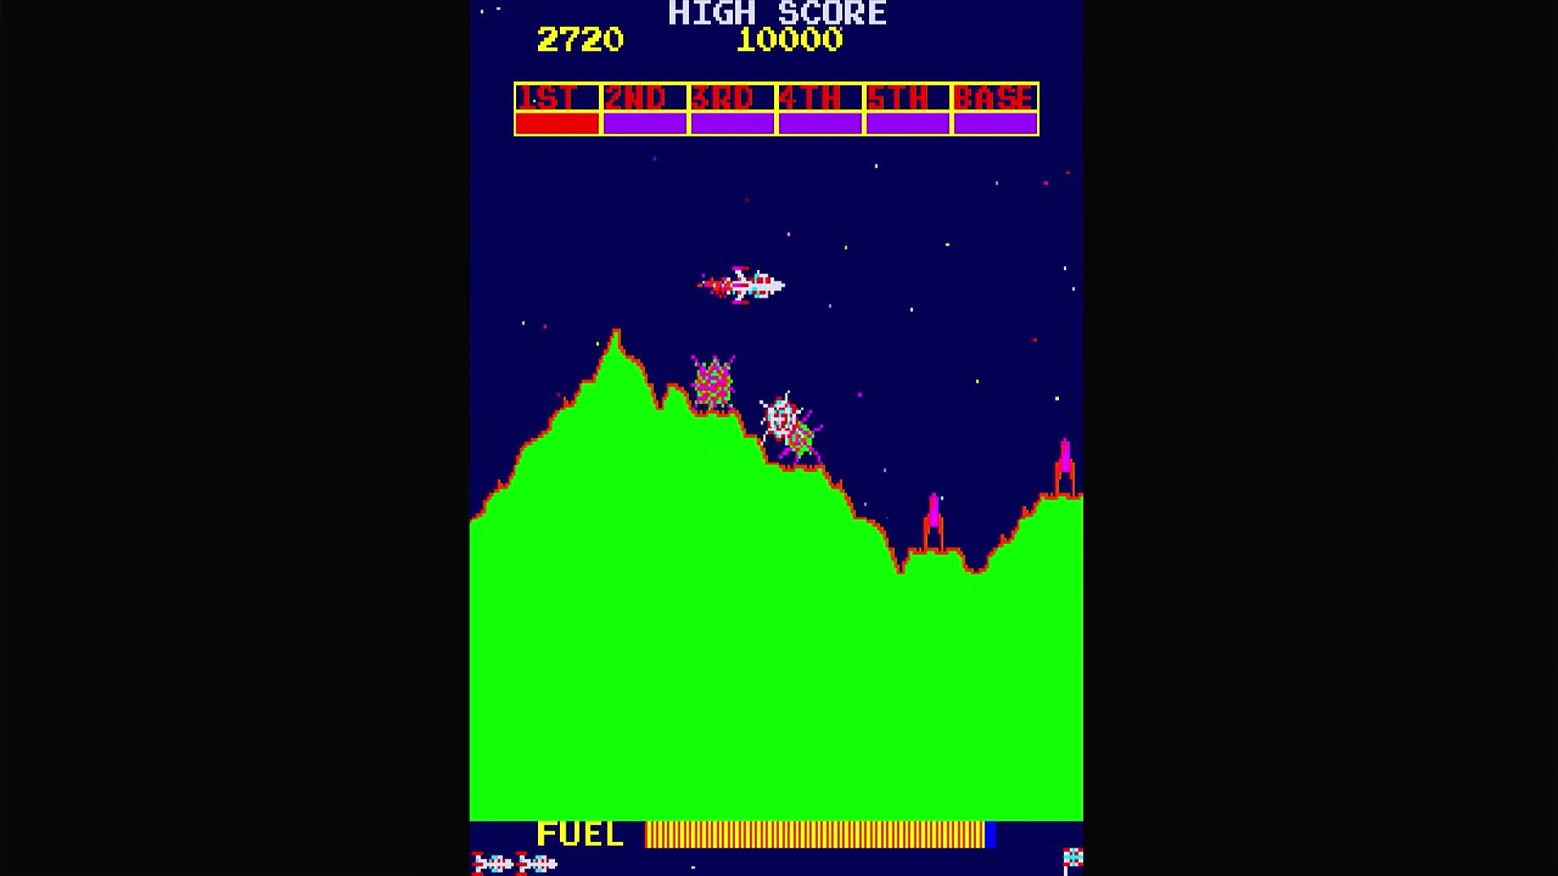